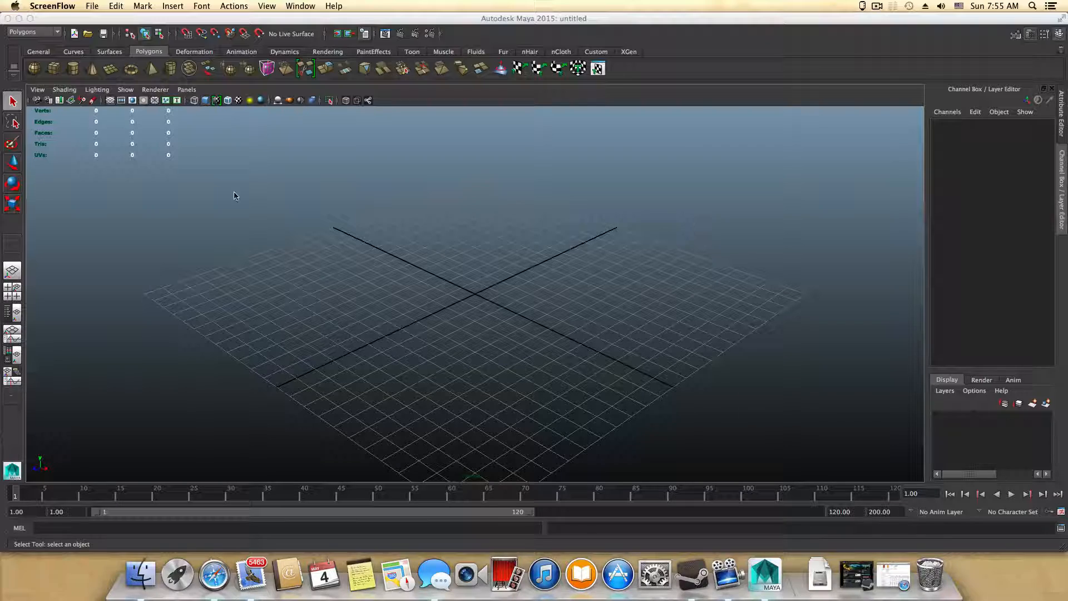
Switch to Safari and read the introduction and first Dimensions section of the Wikipedia article on basketball courts.
left_click(217, 566)
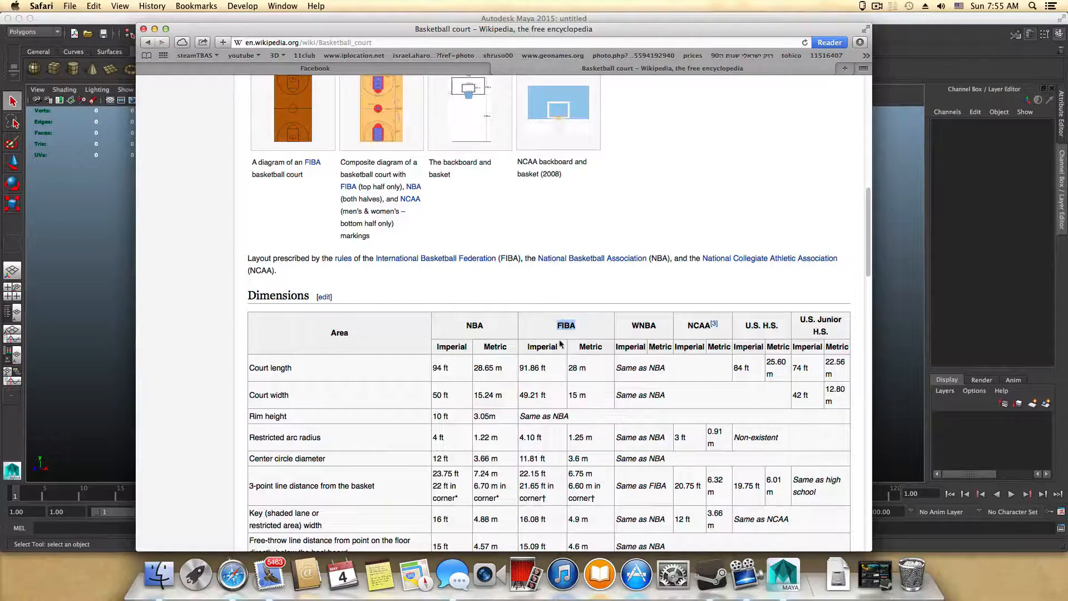
scroll(559, 357, "up", 10)
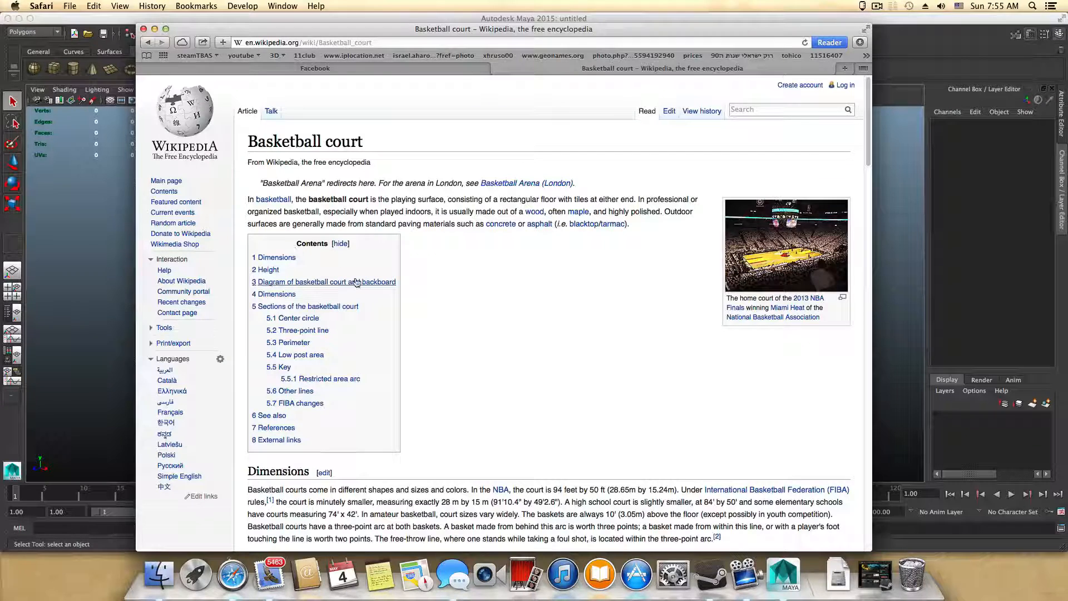
scroll(356, 282, "down", 2)
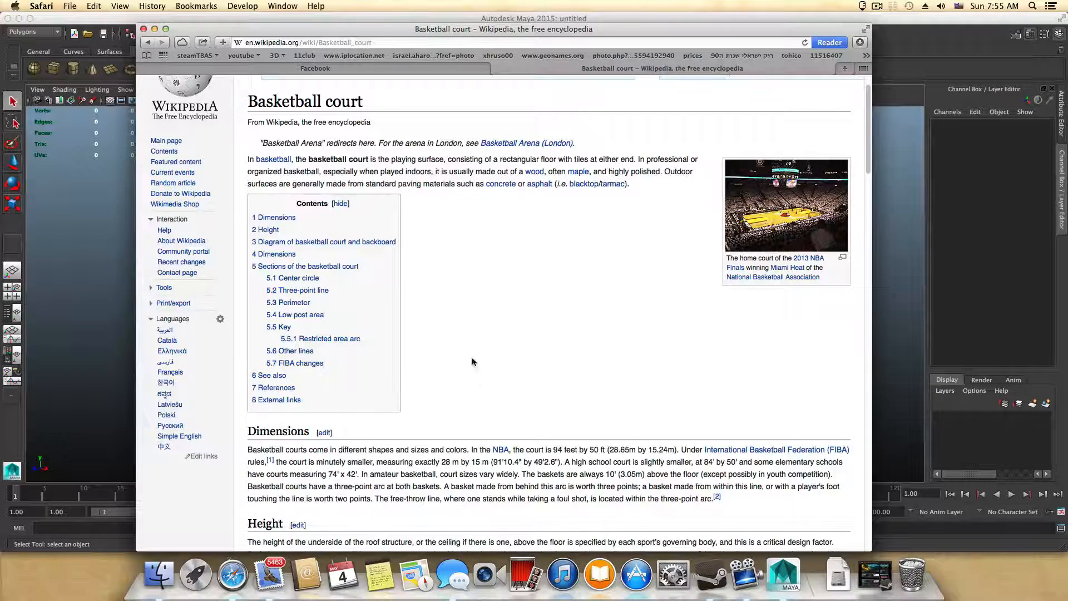
scroll(475, 387, "down", 3)
scroll(474, 386, "down", 3)
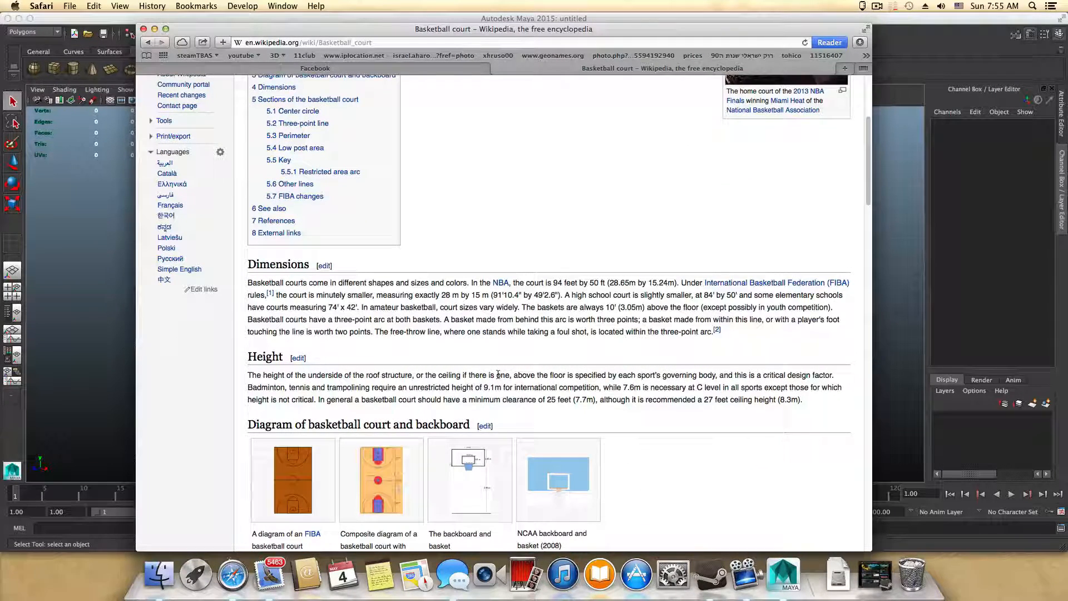
scroll(421, 387, "up", 3)
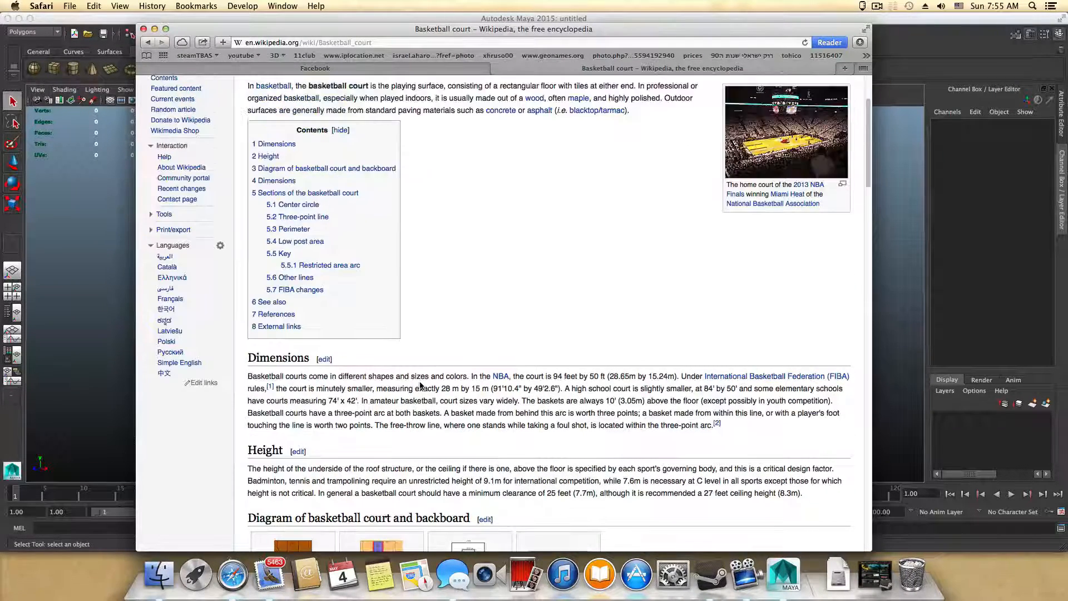
scroll(512, 386, "up", 6)
scroll(512, 386, "down", 9)
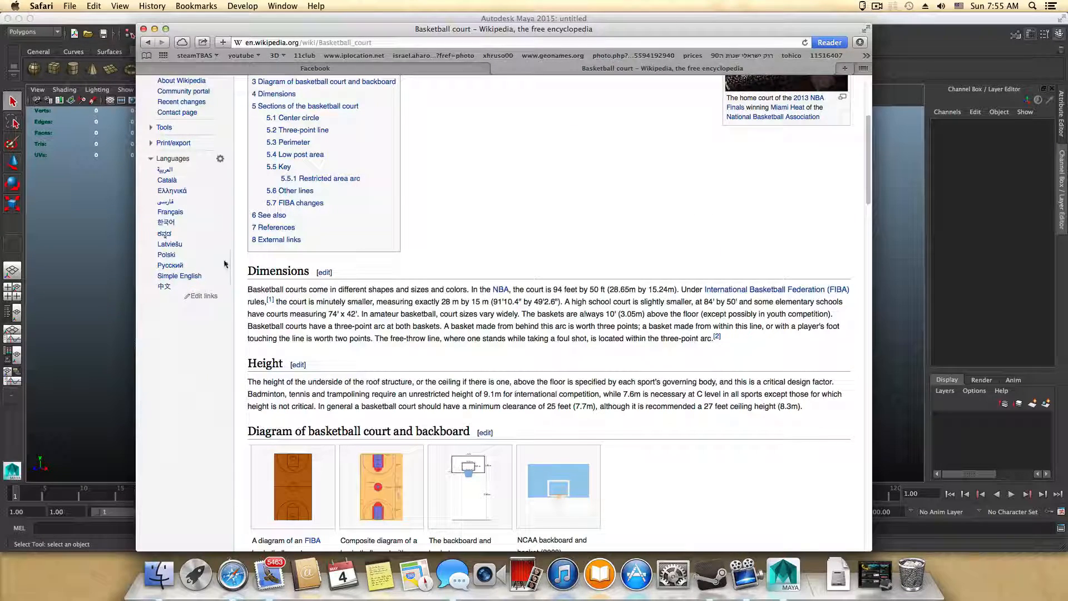
left_click_drag(246, 272, 309, 271)
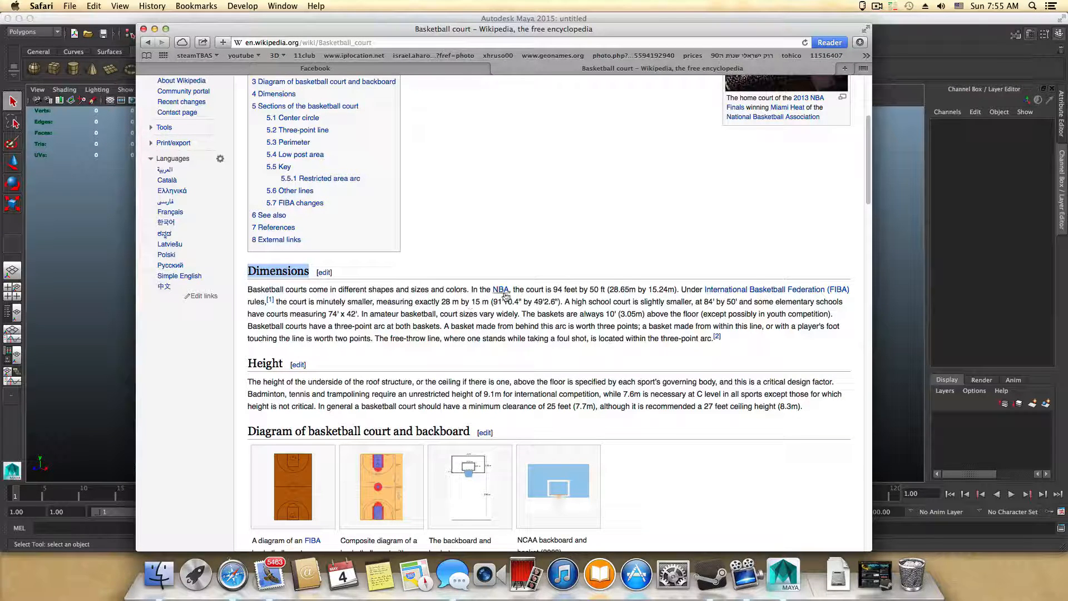
Examine the article's court dimensions table, including rim height, and the remaining sections, and minimize the browser window.
scroll(613, 373, "down", 10)
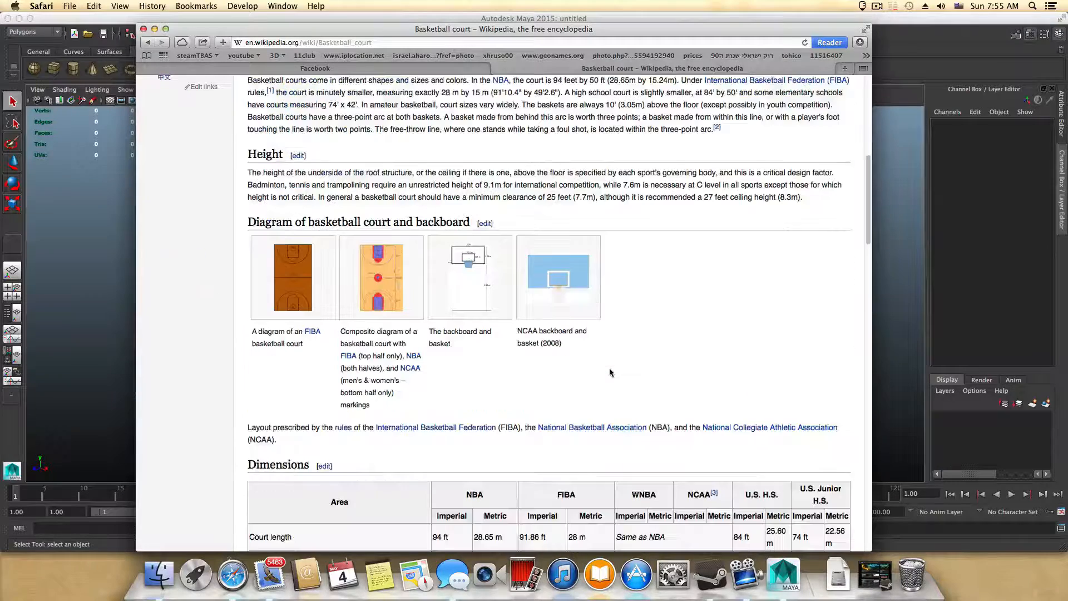
scroll(611, 372, "down", 3)
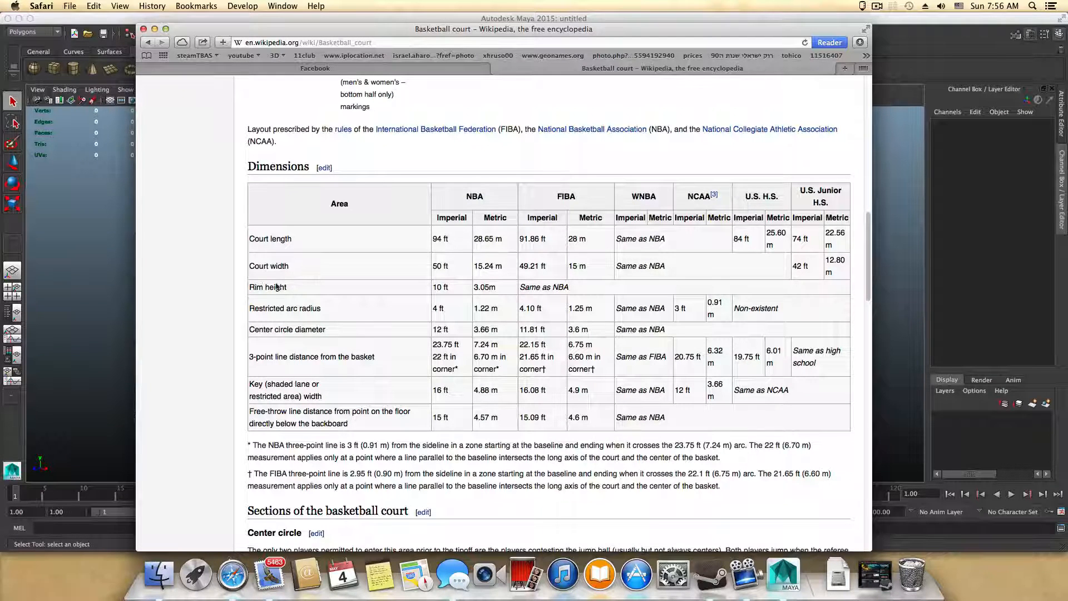
left_click_drag(248, 287, 286, 286)
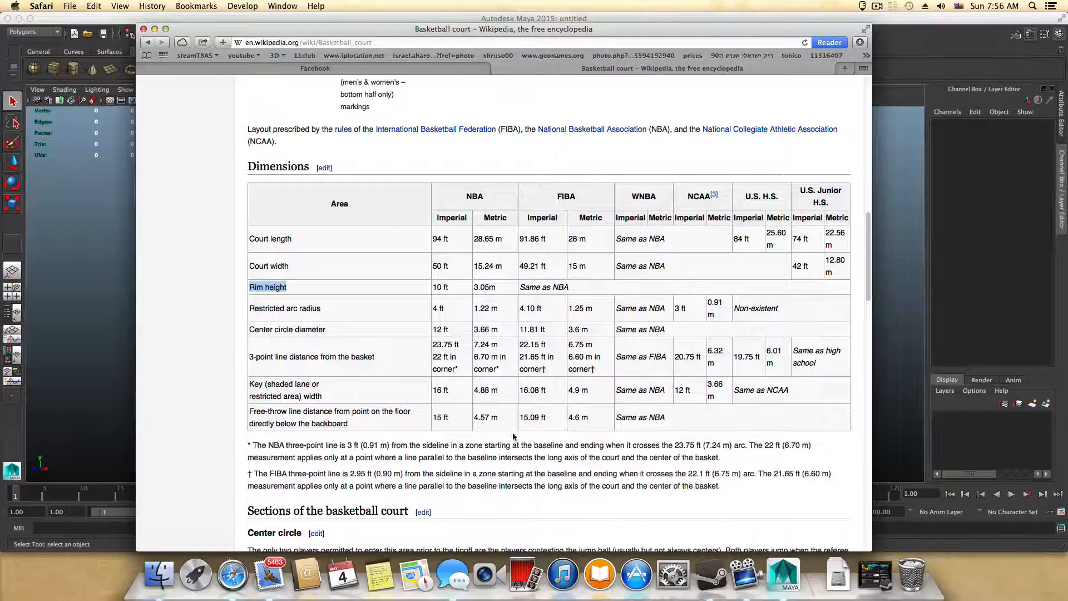
scroll(509, 381, "down", 10)
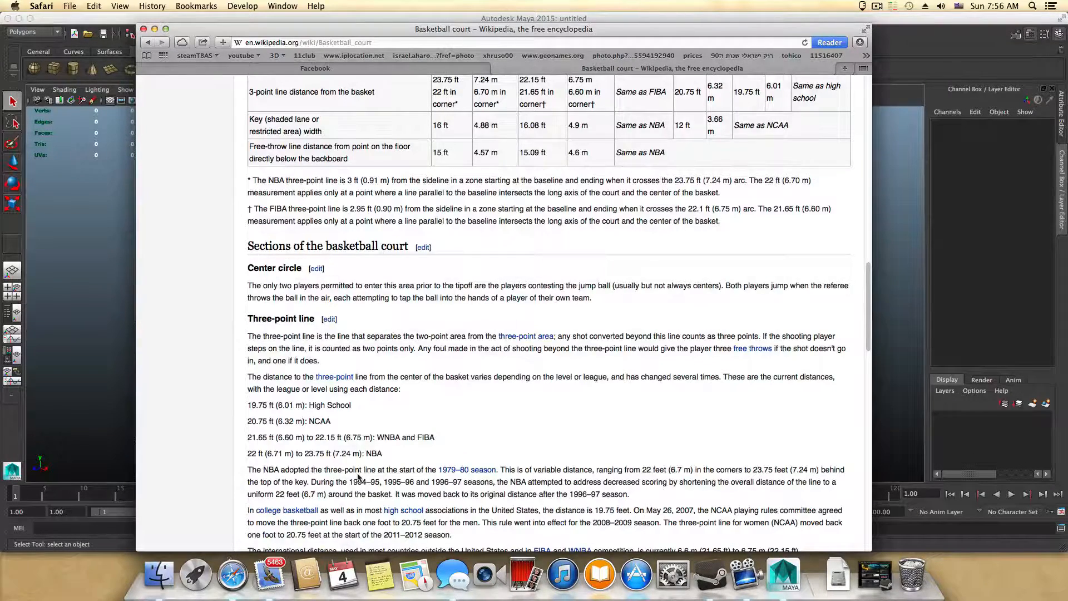
scroll(359, 477, "down", 20)
scroll(359, 478, "down", 8)
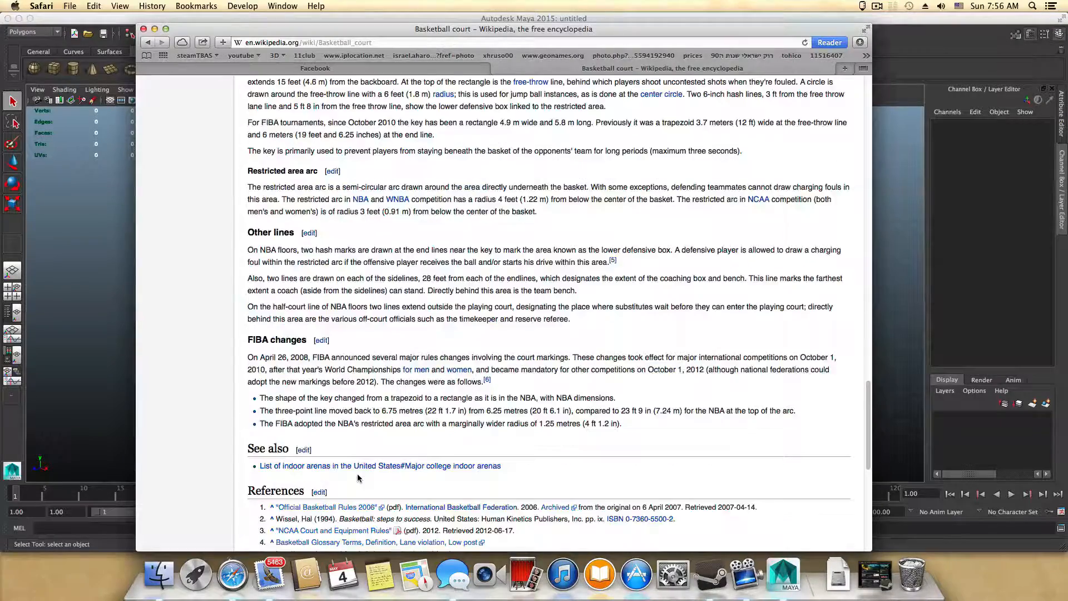
scroll(358, 477, "up", 17)
scroll(359, 477, "up", 20)
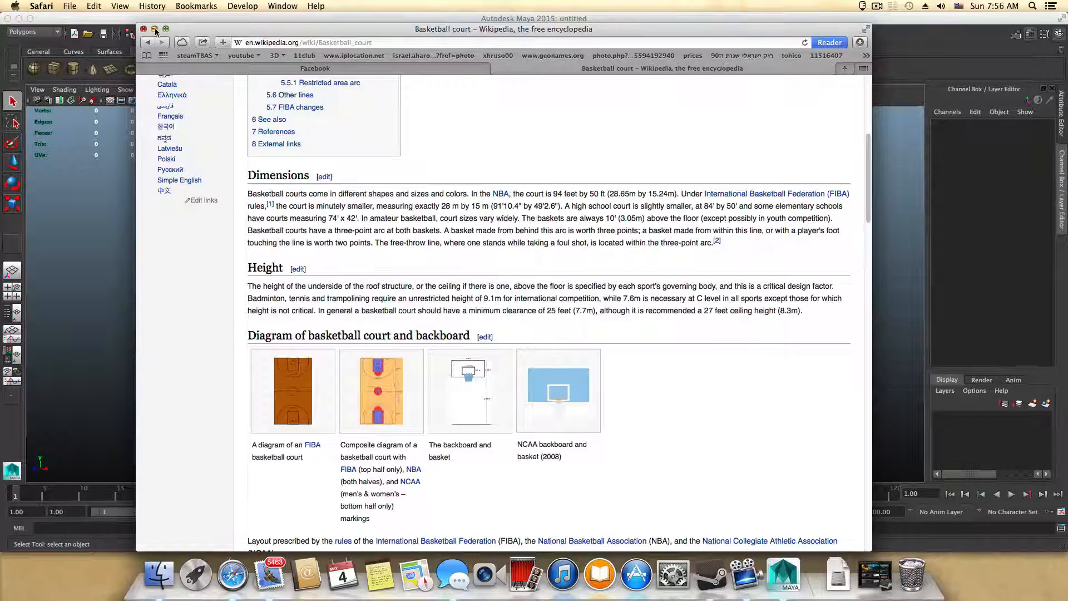
left_click(155, 30)
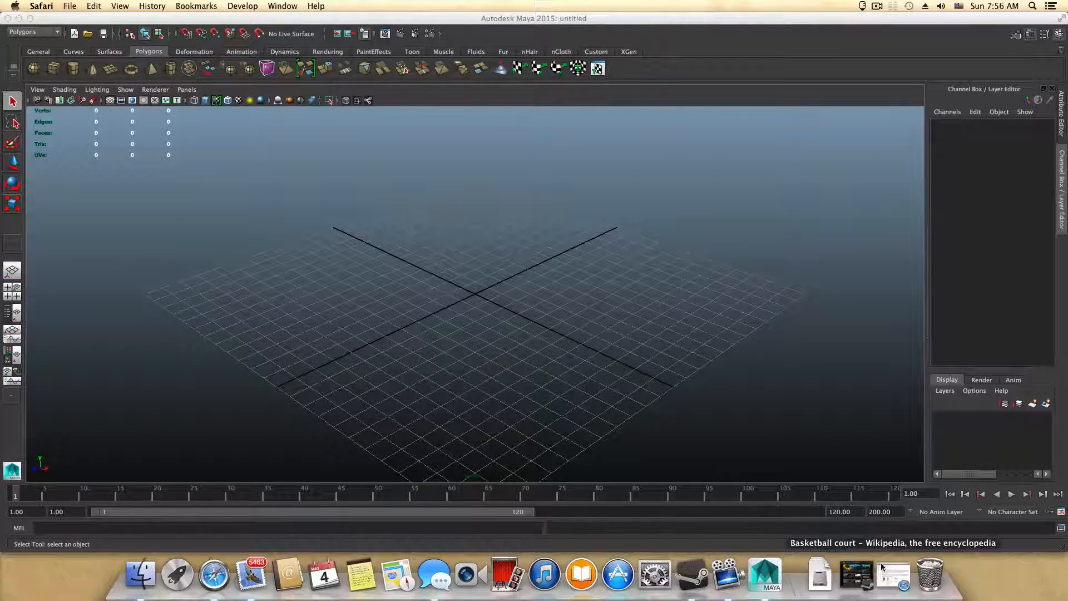
Reopen the Basketball court article in Safari, review the court length and width paragraph, and return to Maya.
left_click(199, 590)
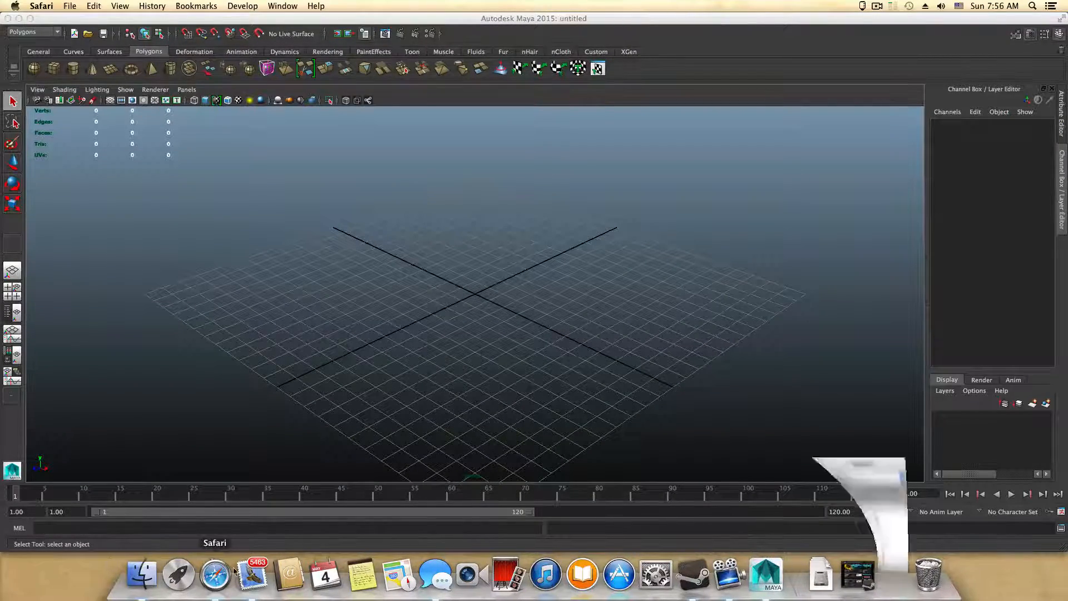
scroll(435, 423, "down", 2)
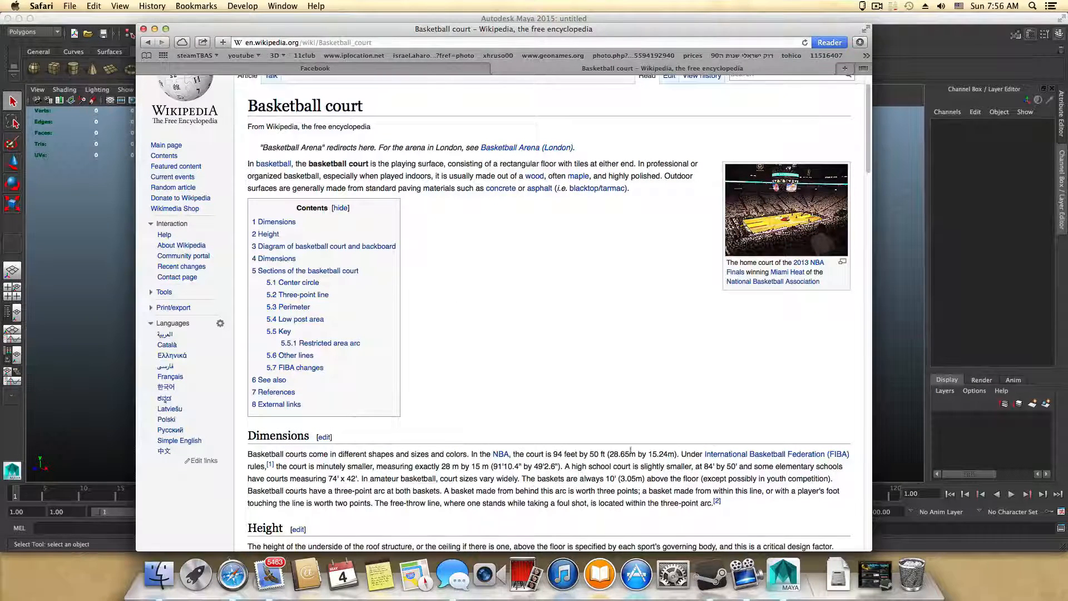
scroll(509, 433, "down", 1)
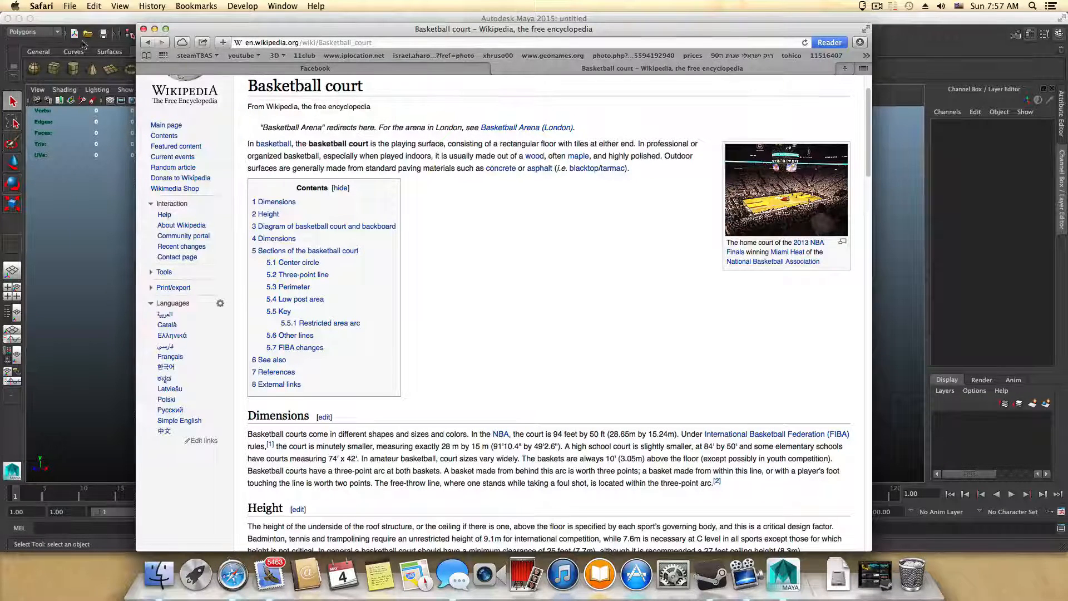
left_click(154, 29)
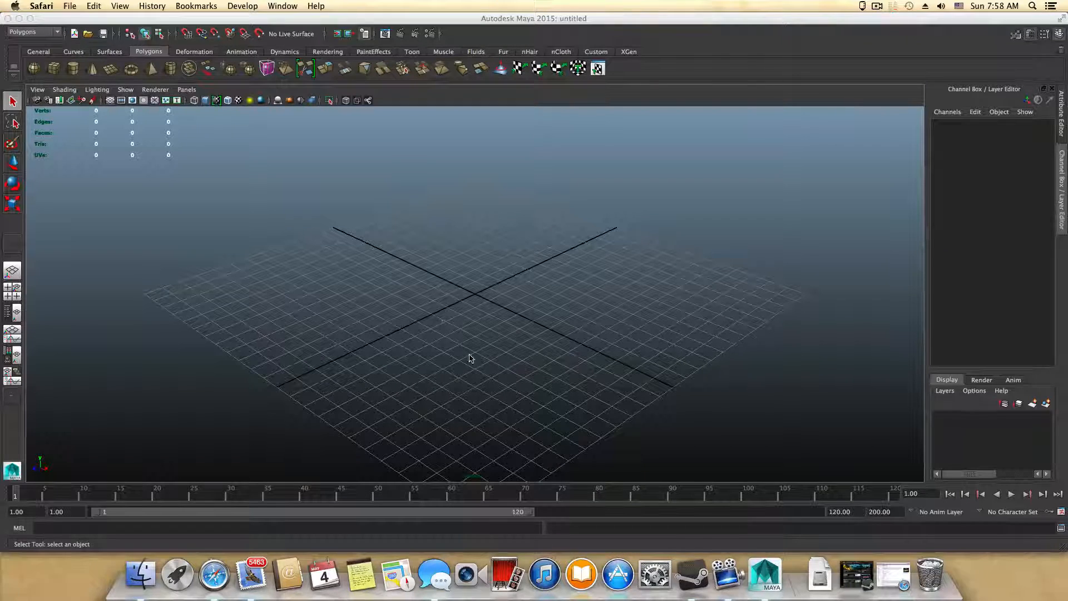
In the general application settings of Maya's preferences, choose centimeter as the linear working unit and save the preferences.
left_click(212, 16)
left_click(231, 6)
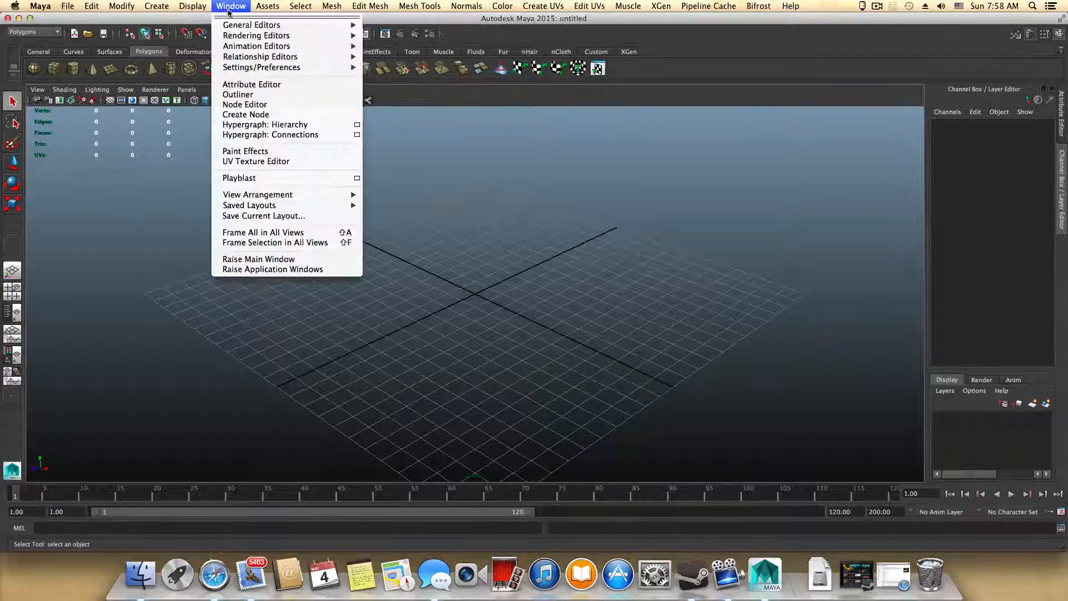
mouse_move(245, 69)
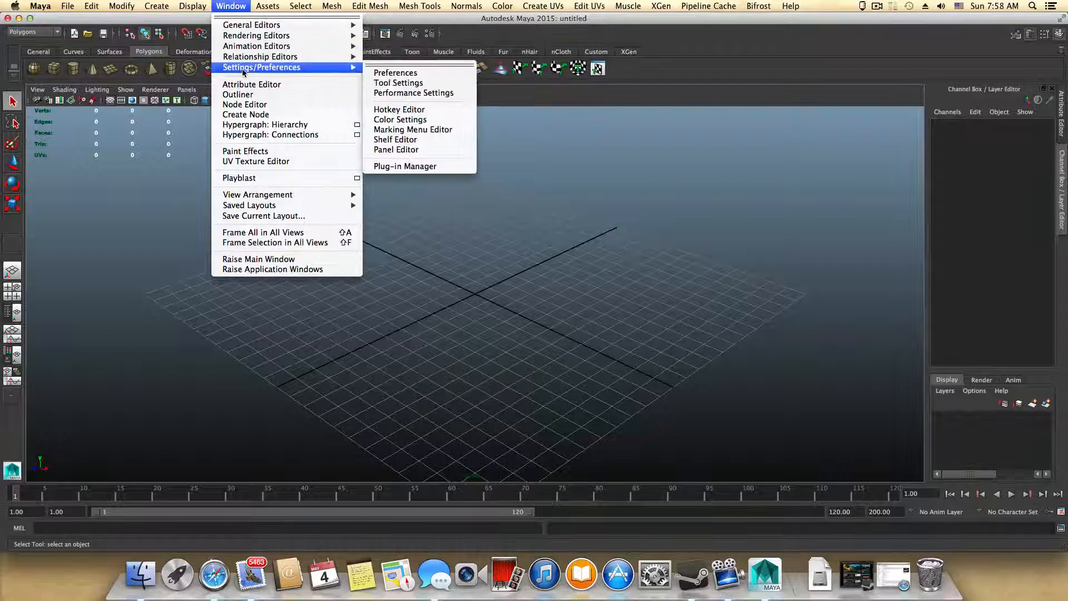
left_click(377, 74)
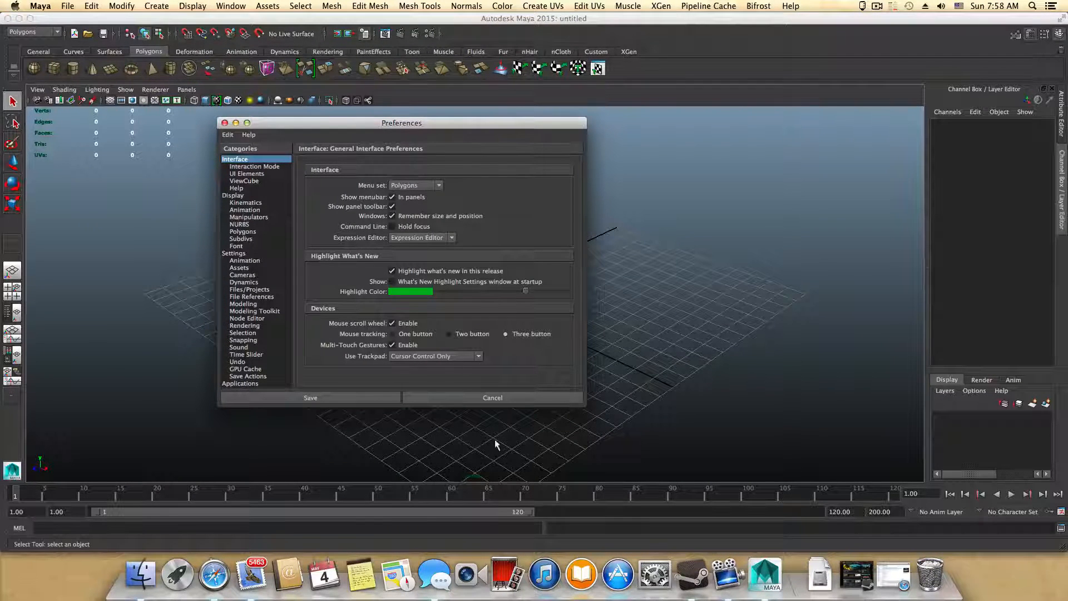
left_click_drag(585, 406, 679, 488)
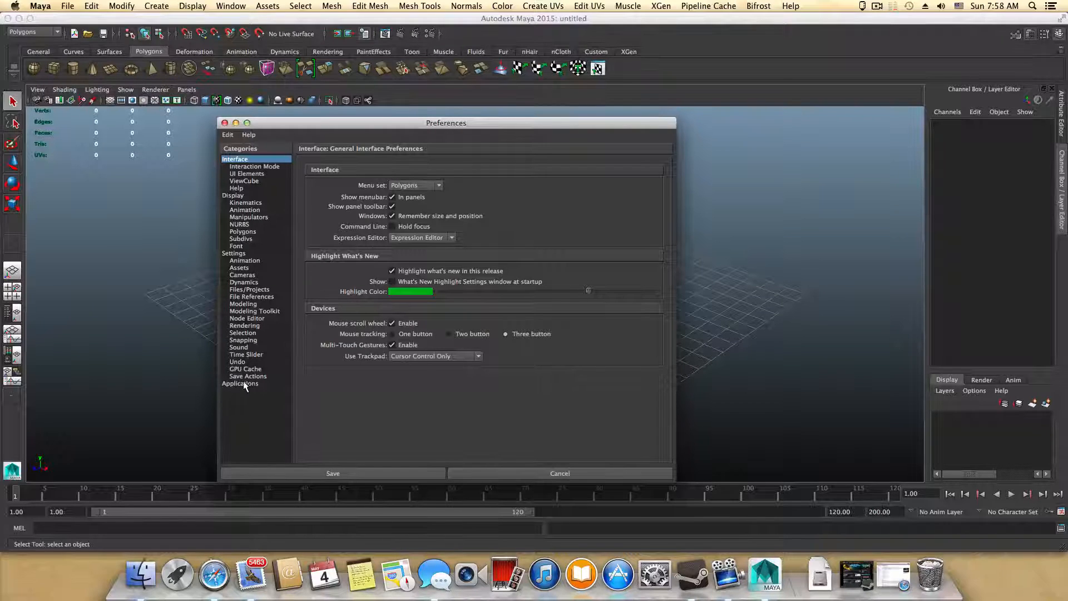
left_click(239, 254)
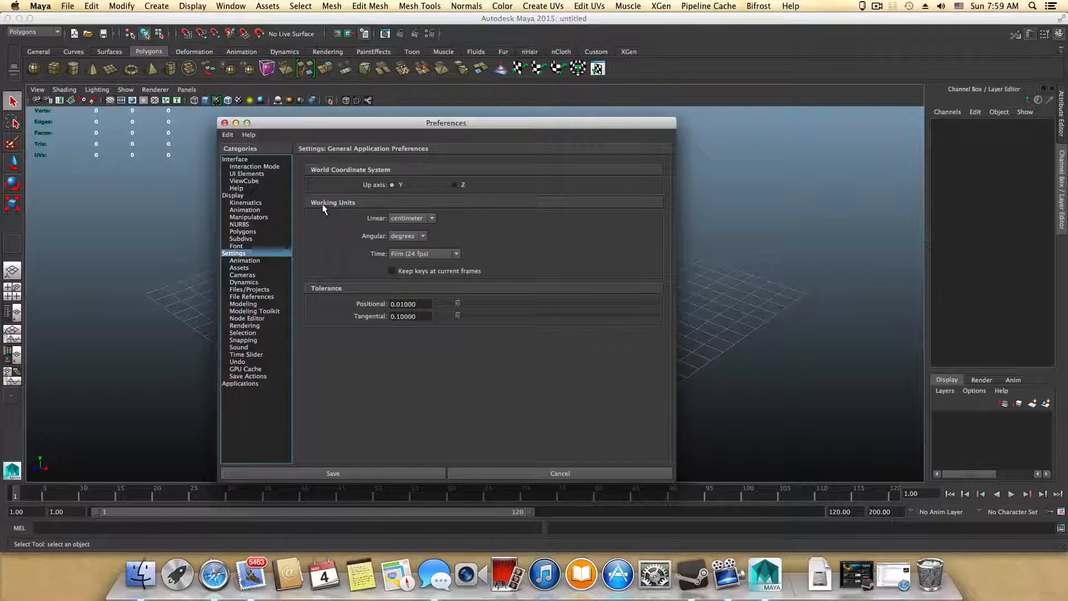
left_click(432, 220)
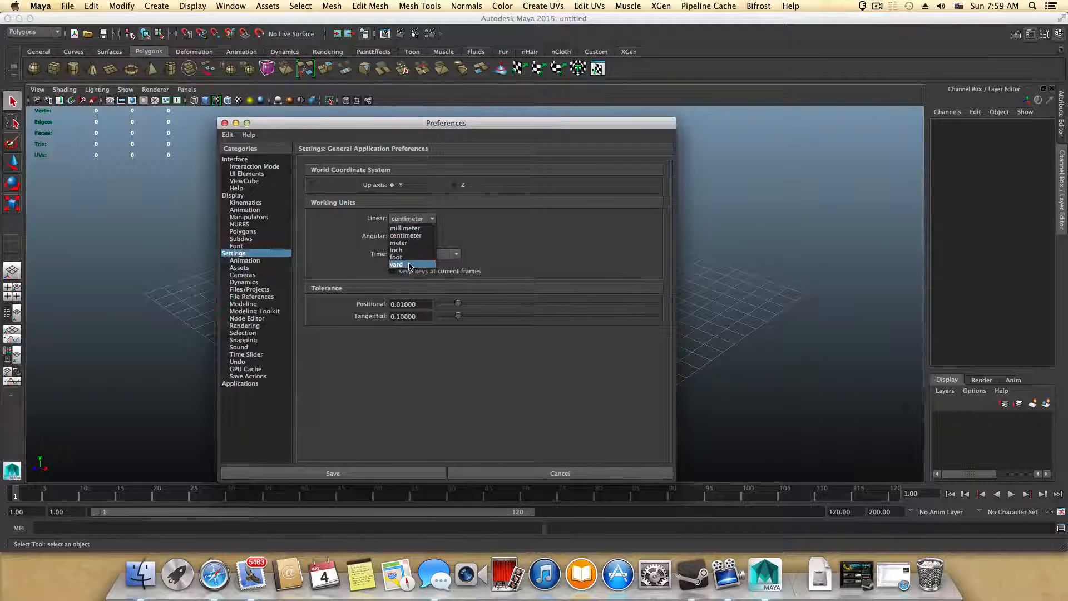
left_click(415, 236)
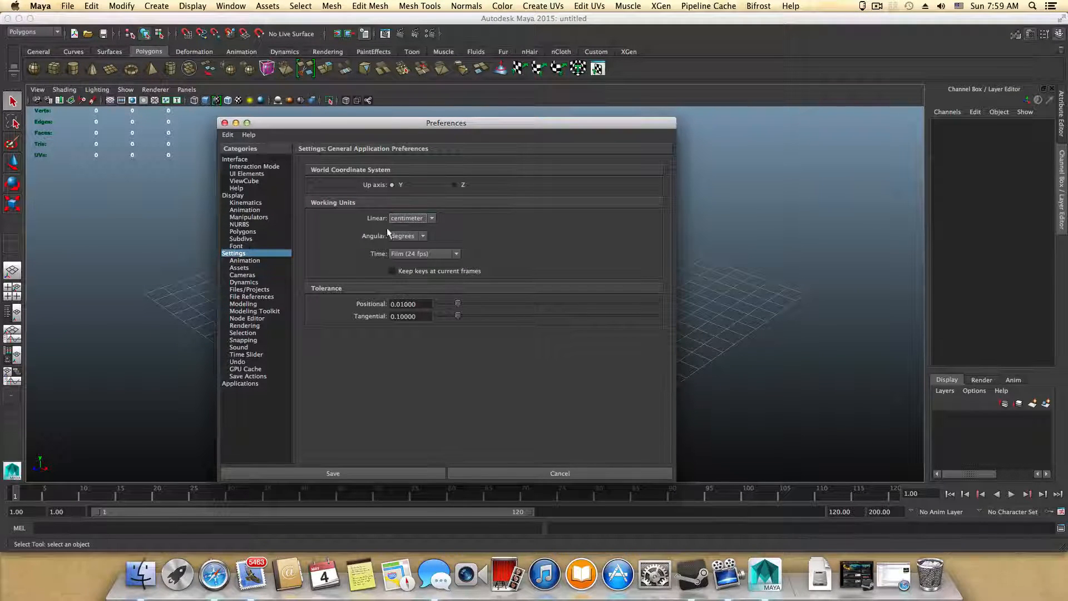
left_click(432, 218)
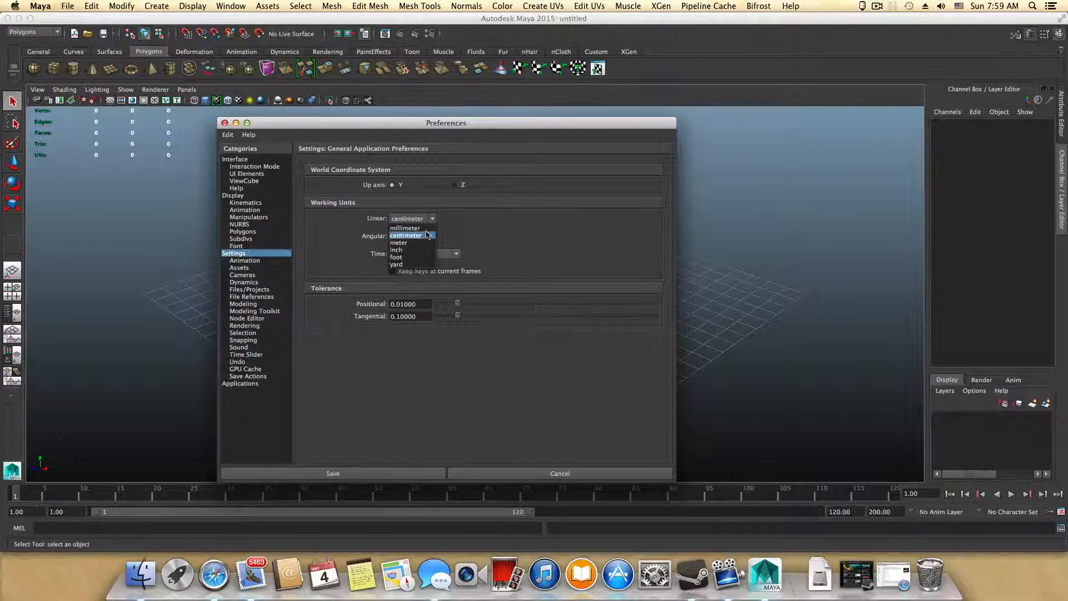
left_click(422, 236)
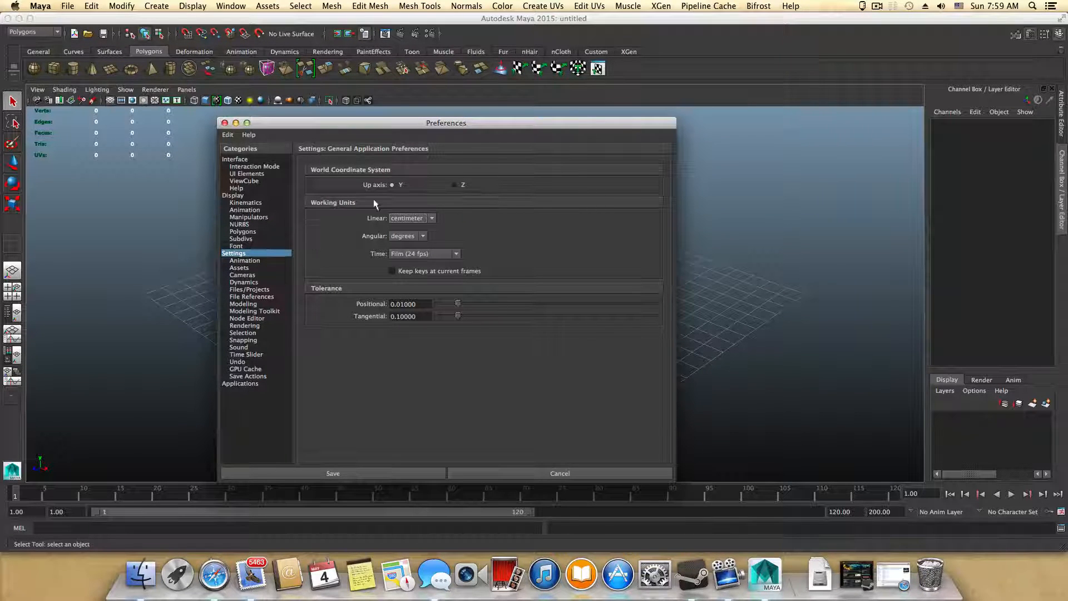
left_click(362, 473)
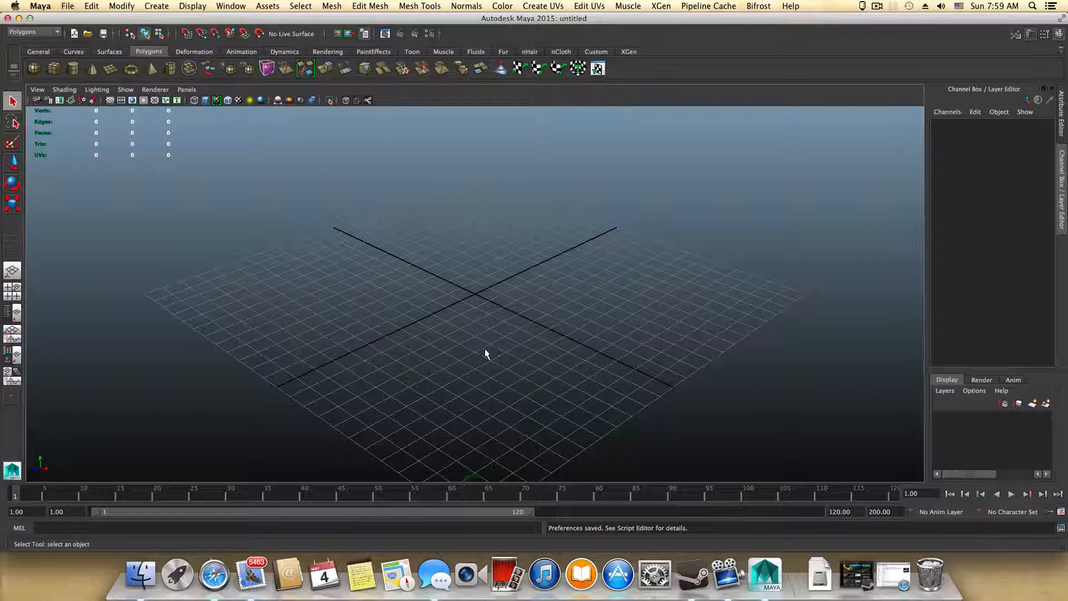
Examine the empty scene's grid in the perspective view, the four-view layout and the maximized top view.
scroll(496, 362, "down", 5)
key("space")
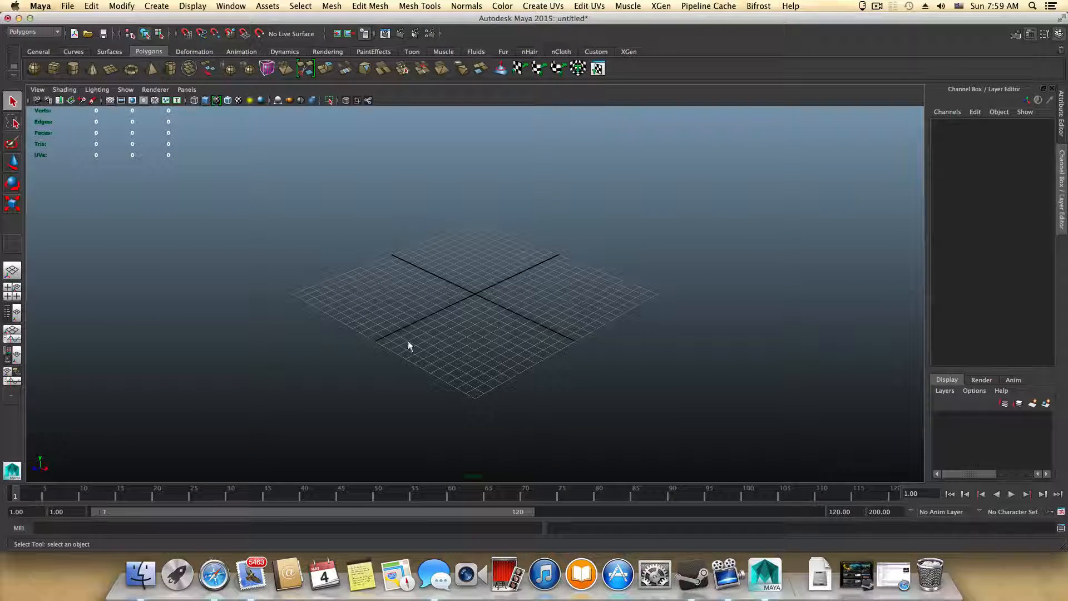
left_click_drag(409, 342, 514, 324, "alt")
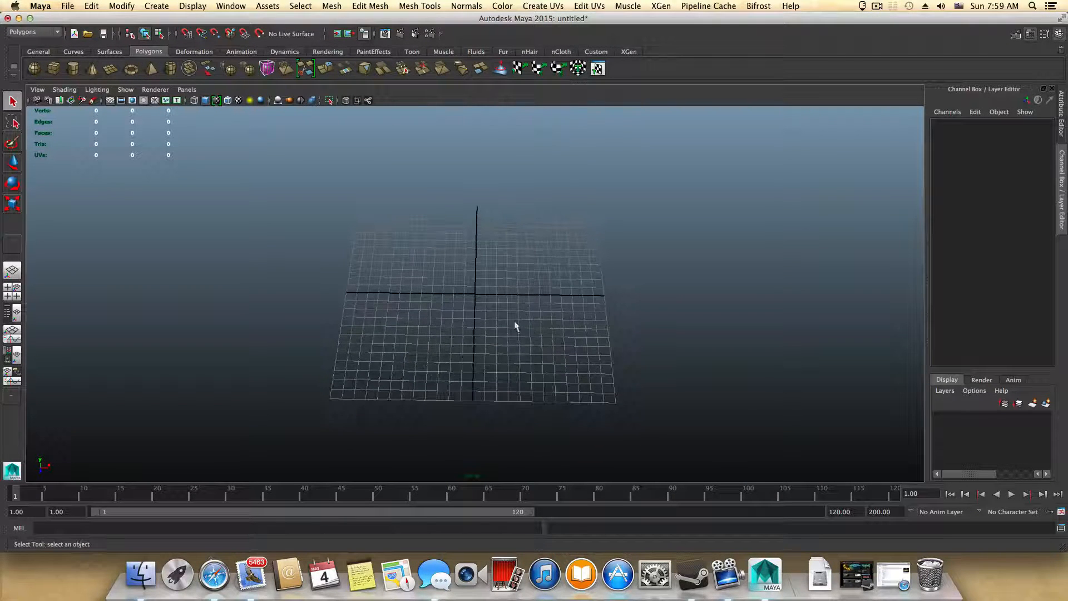
left_click(12, 294)
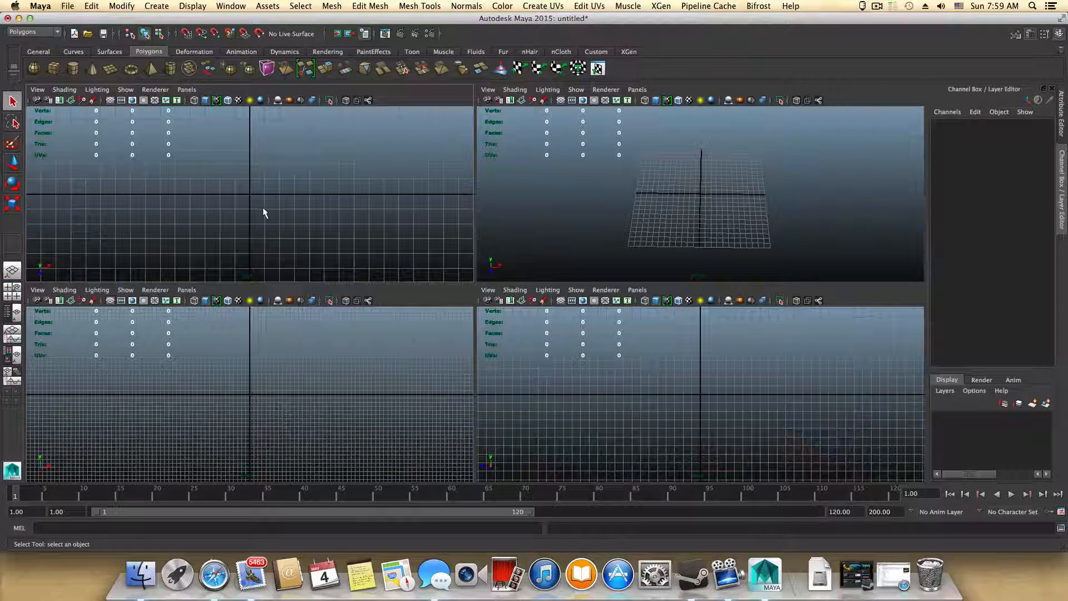
key("space")
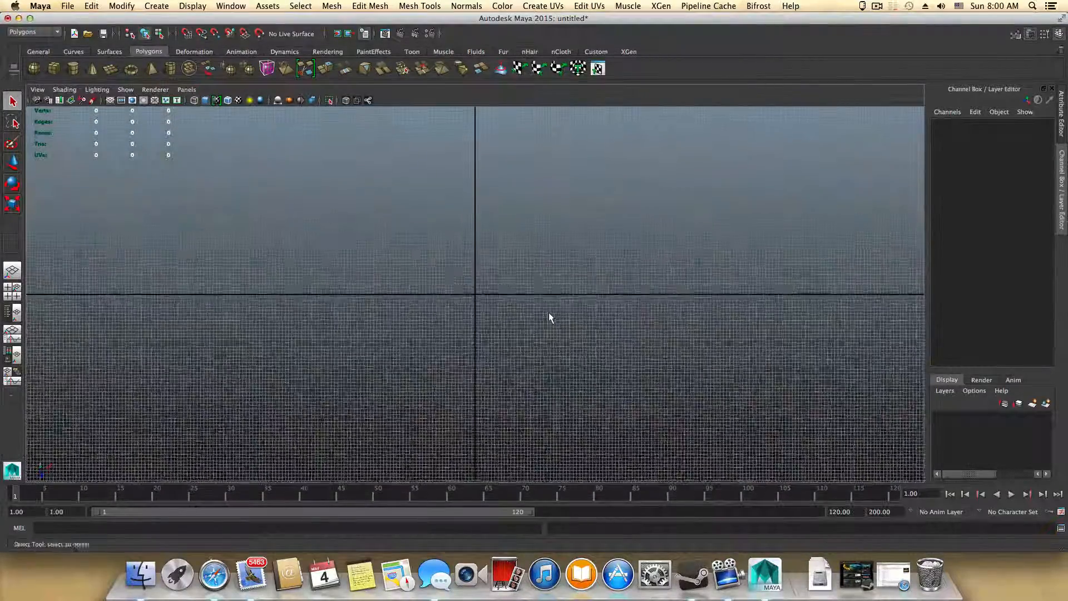
left_click(12, 291)
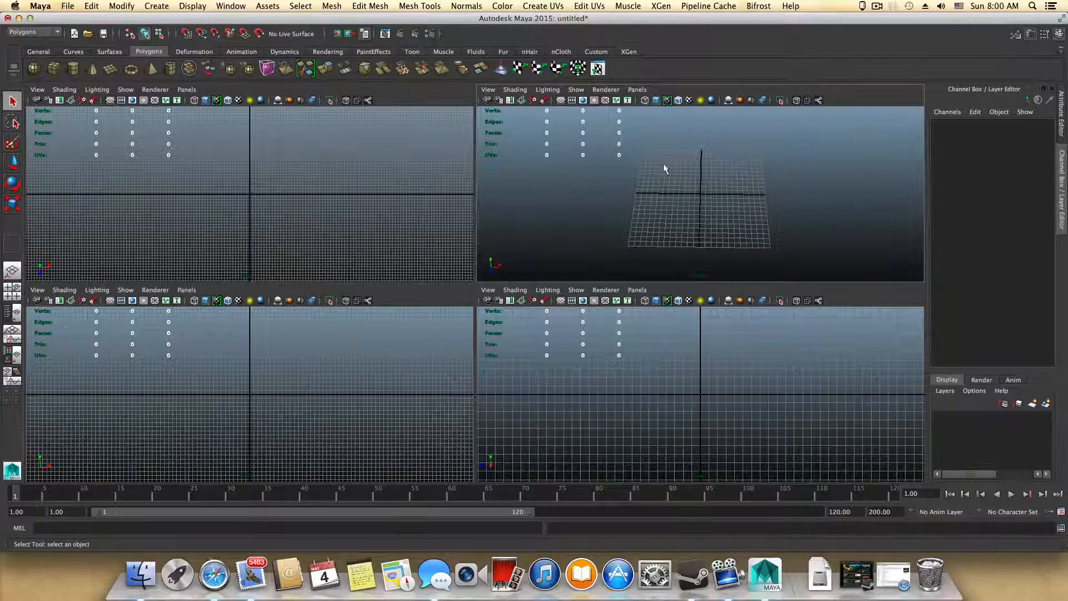
key("space")
left_click_drag(490, 394, 367, 360, "alt")
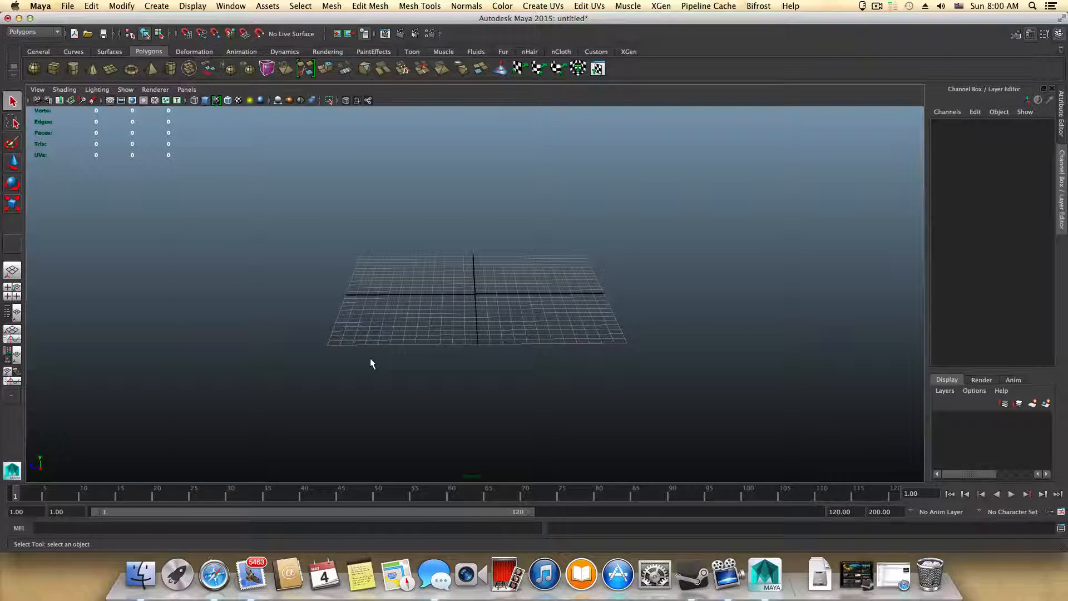
left_click(64, 90)
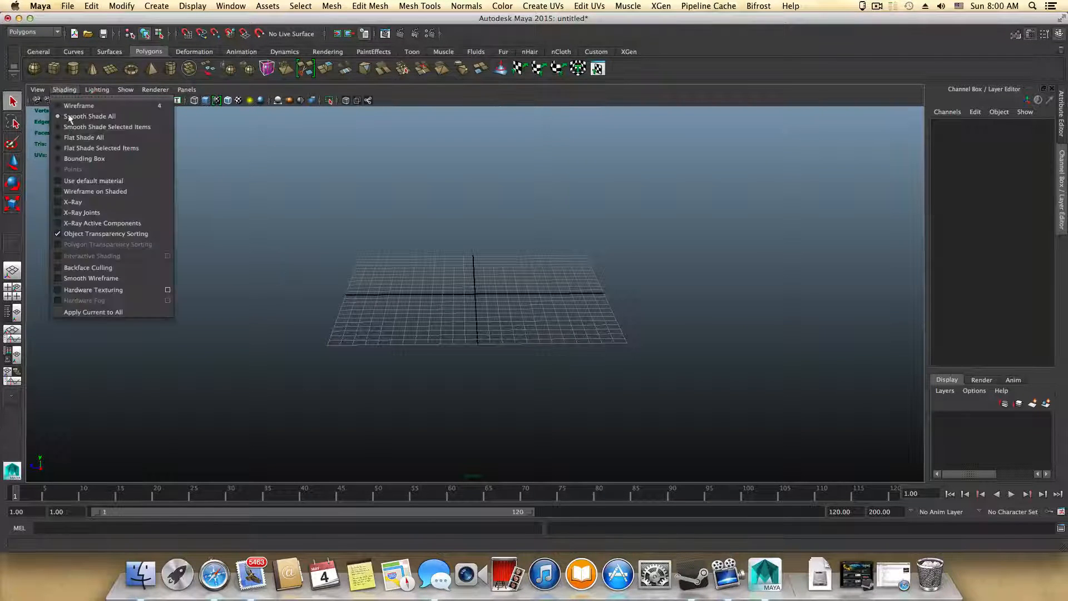
left_click(56, 282)
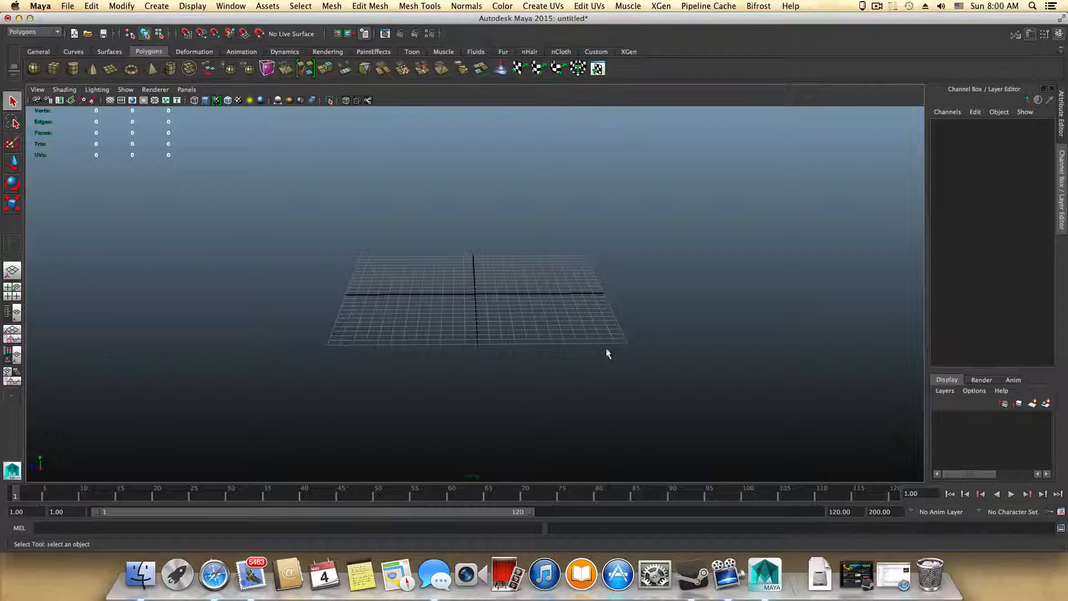
scroll(442, 397, "up", 3)
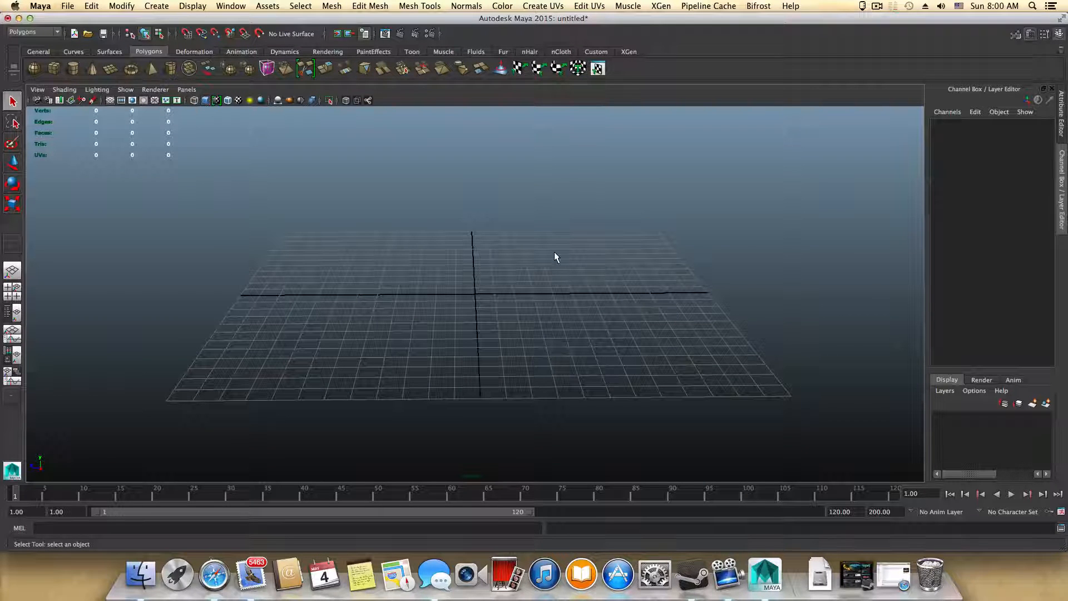
left_click_drag(526, 281, 506, 334, "alt")
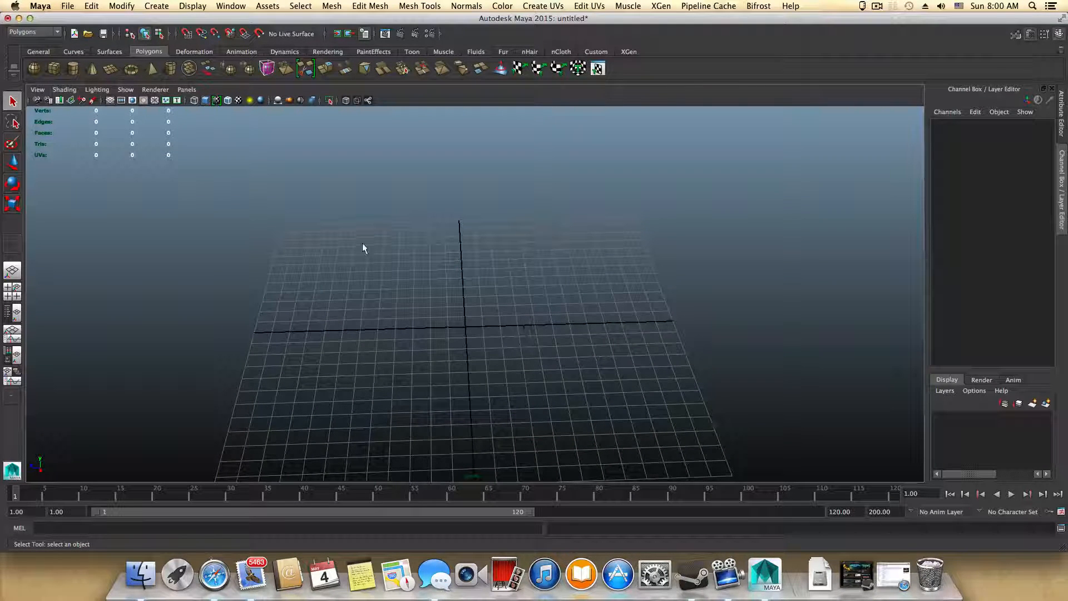
Create a polygon plane at the grid's origin.
left_click(153, 6)
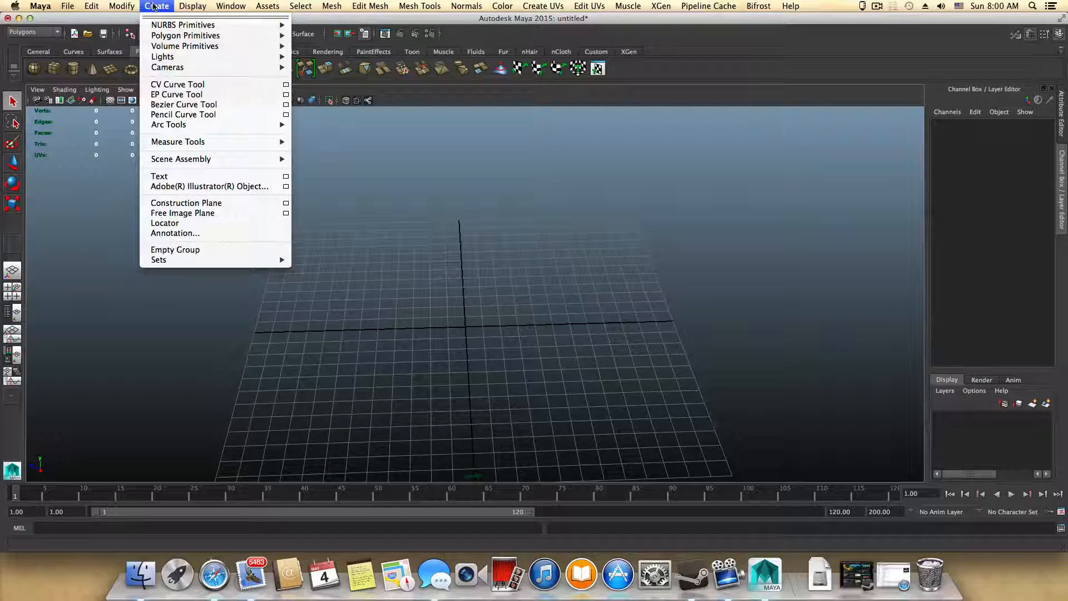
mouse_move(172, 37)
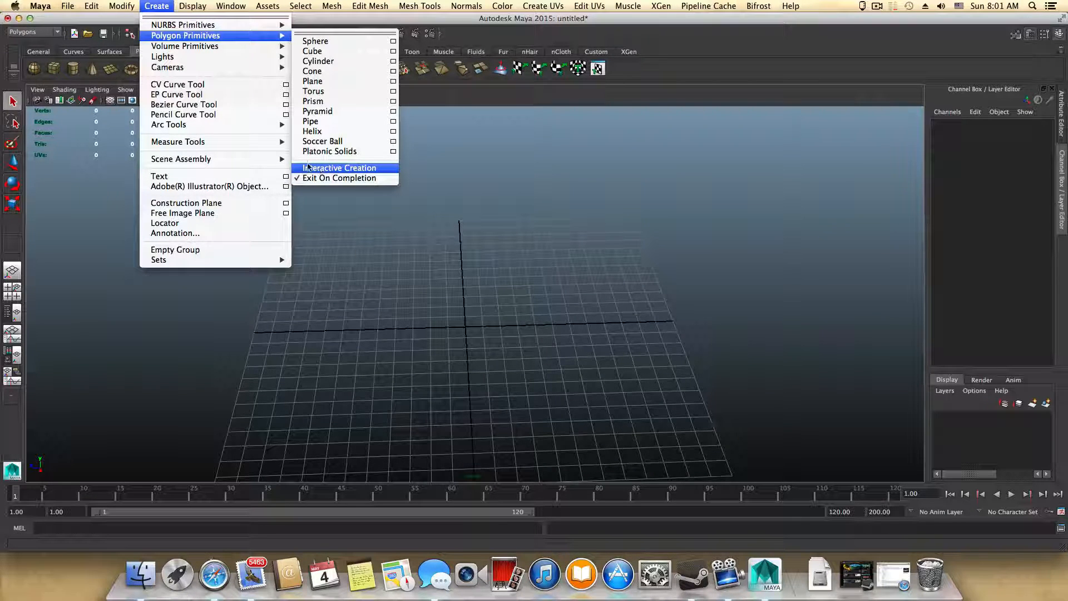
left_click(165, 6)
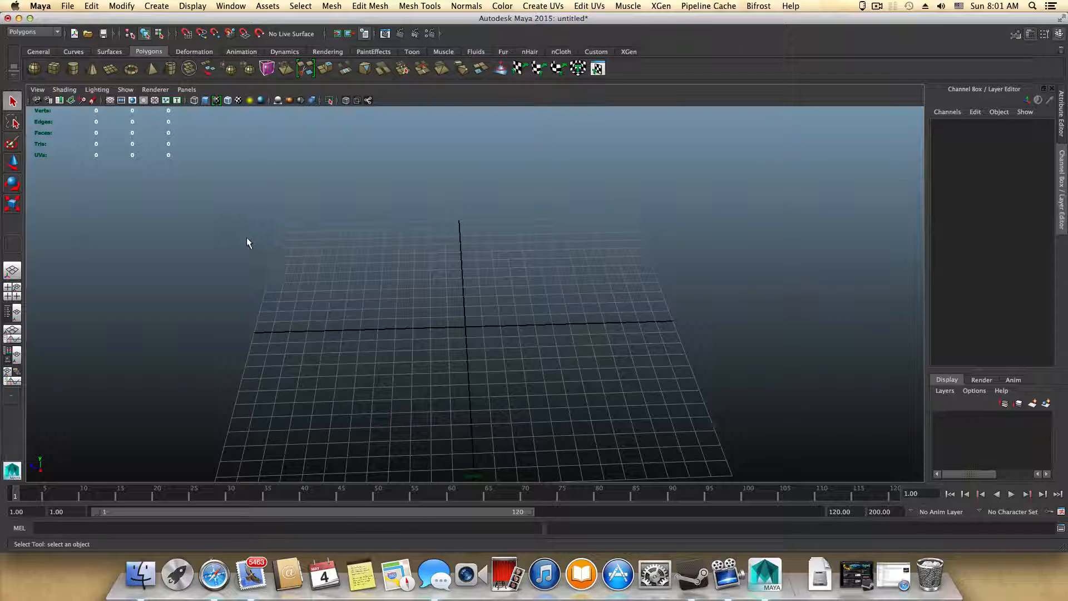
left_click(109, 71)
scroll(453, 405, "up", 3)
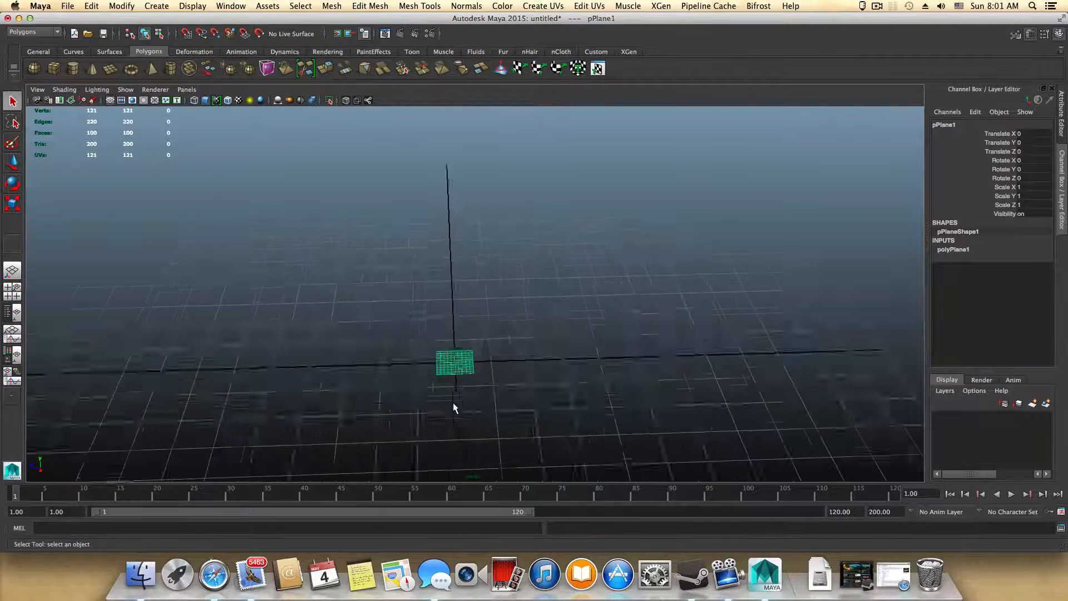
scroll(453, 405, "up", 1)
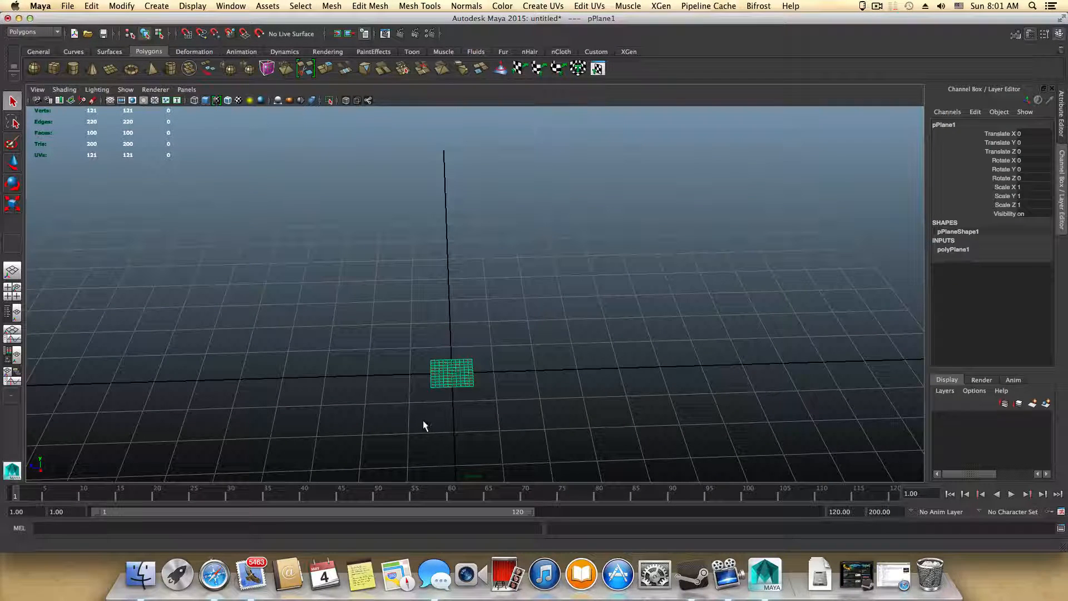
left_click_drag(425, 426, 555, 404, "alt")
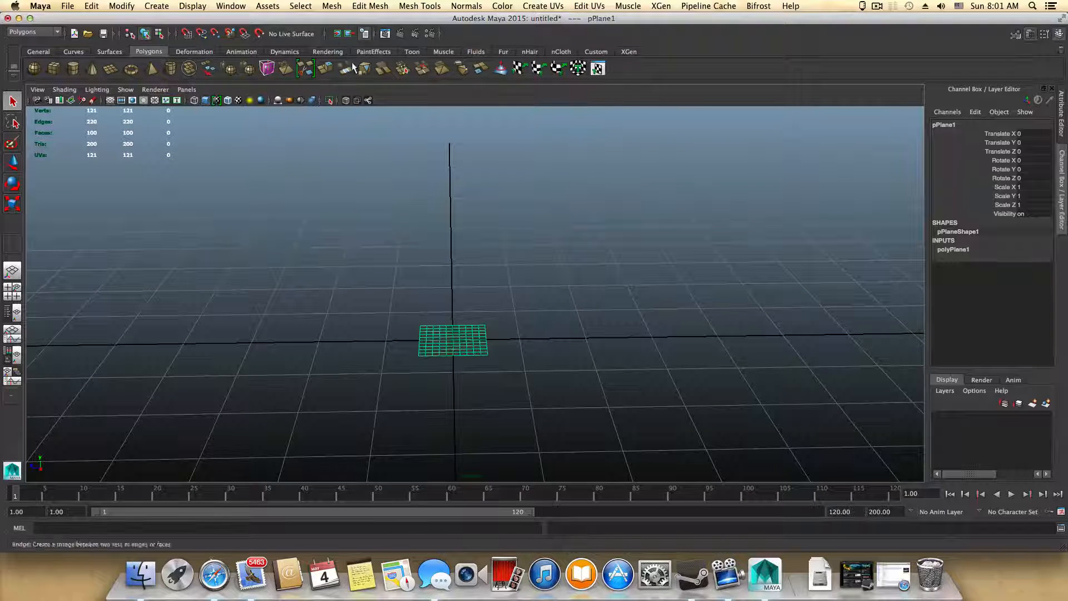
Turn off construction history for the scene and create a polygon pipe at the origin.
left_click(324, 33)
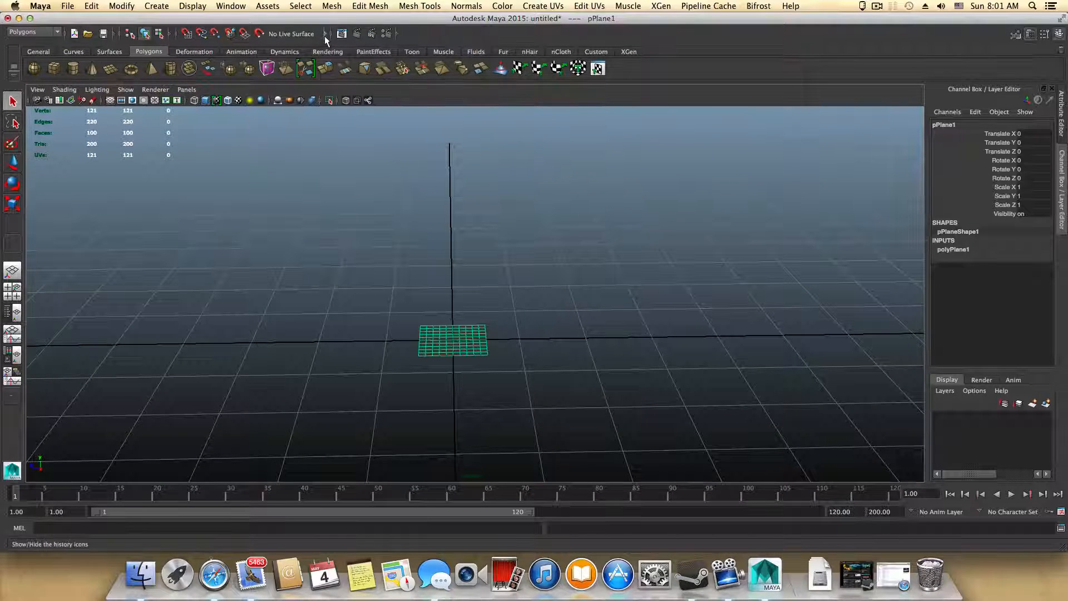
left_click(332, 35)
left_click(331, 34)
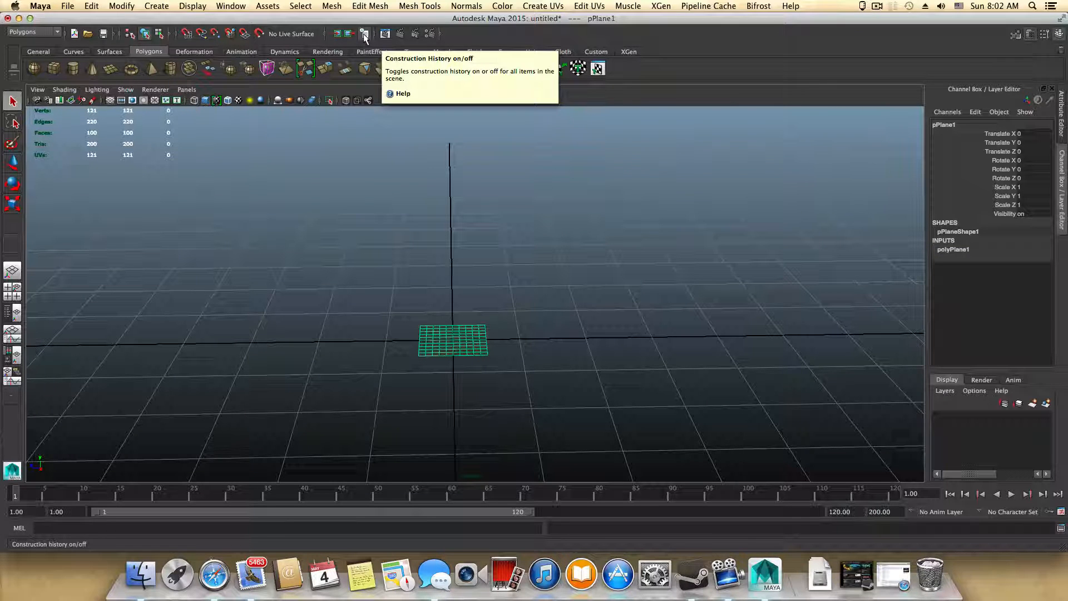
left_click(365, 35)
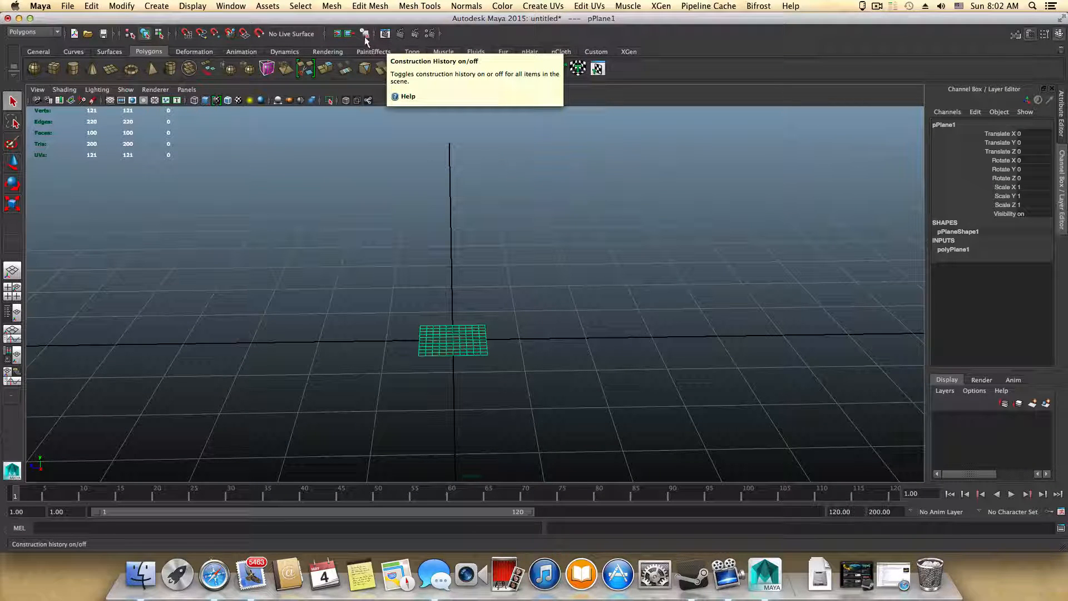
left_click(366, 34)
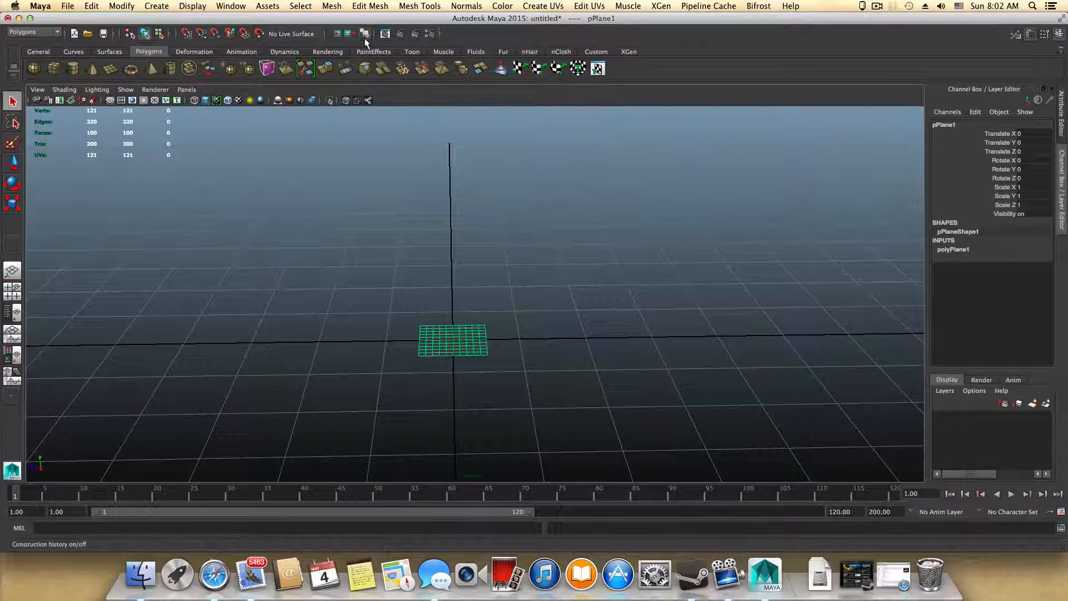
left_click(163, 69)
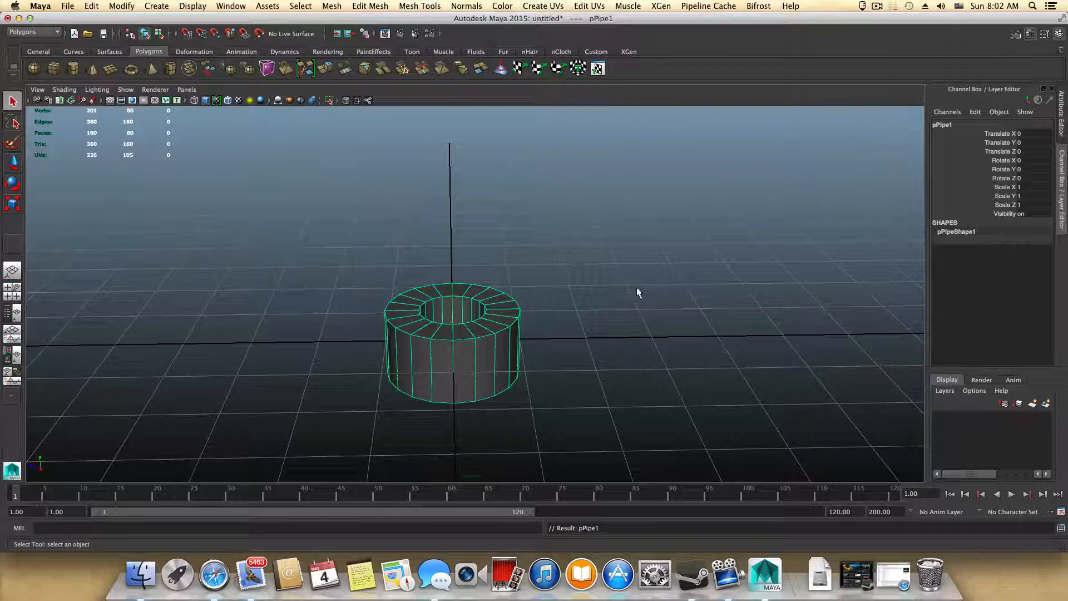
left_click(516, 298)
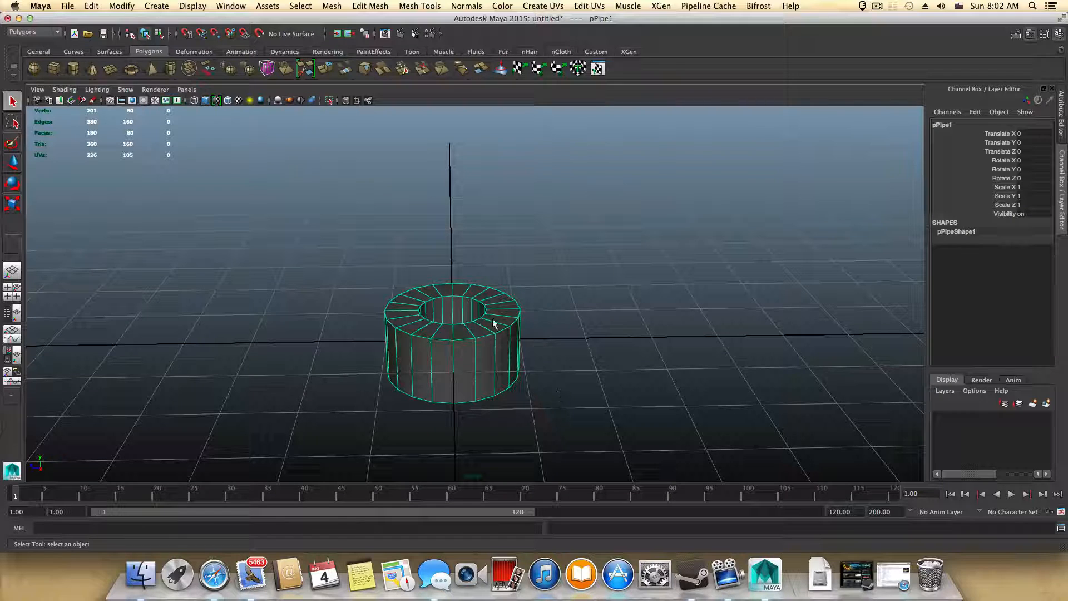
Examine the pipe's transform, shape, shading group and lambert1 material attributes.
left_click(1032, 34)
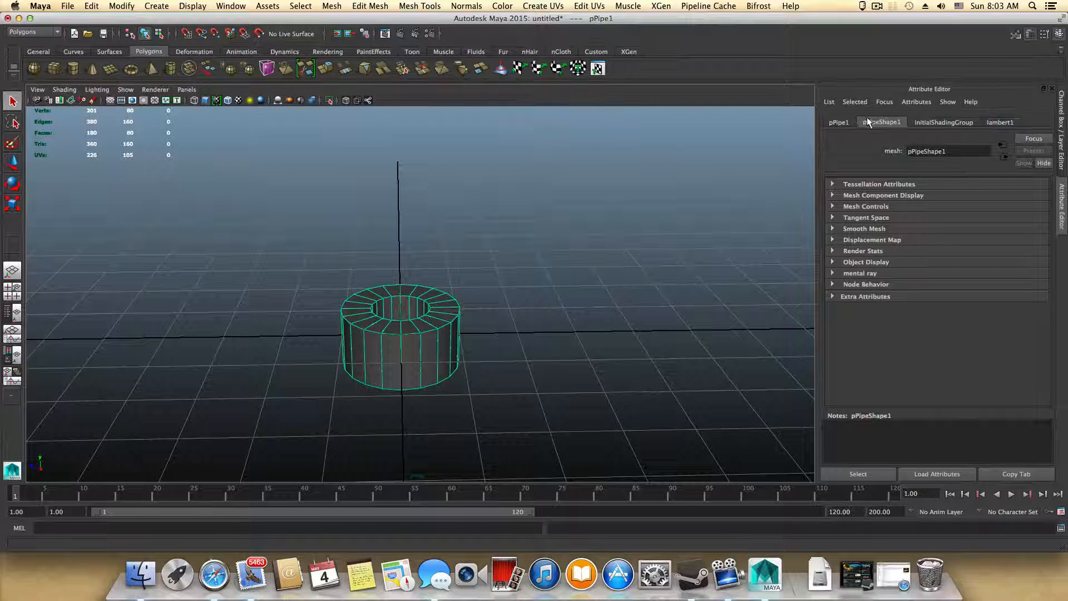
left_click(841, 123)
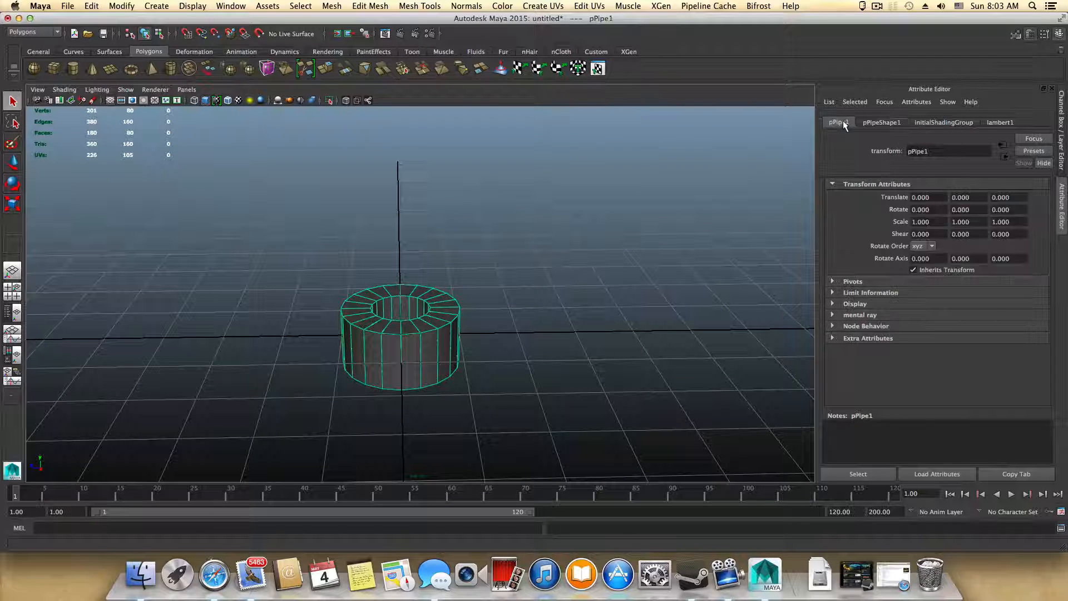
left_click(882, 121)
left_click(941, 121)
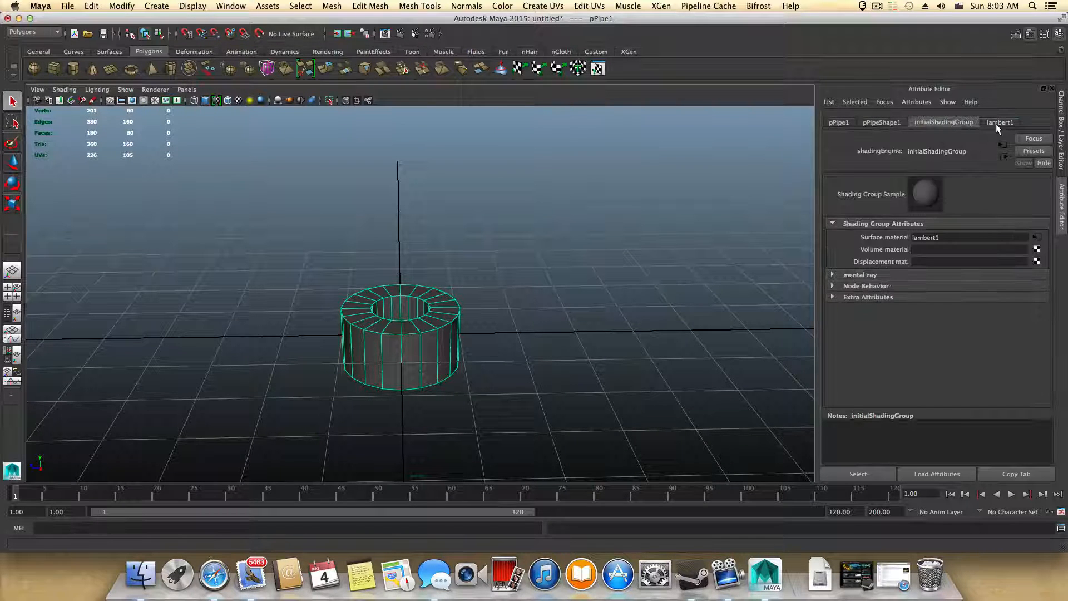
left_click(997, 124)
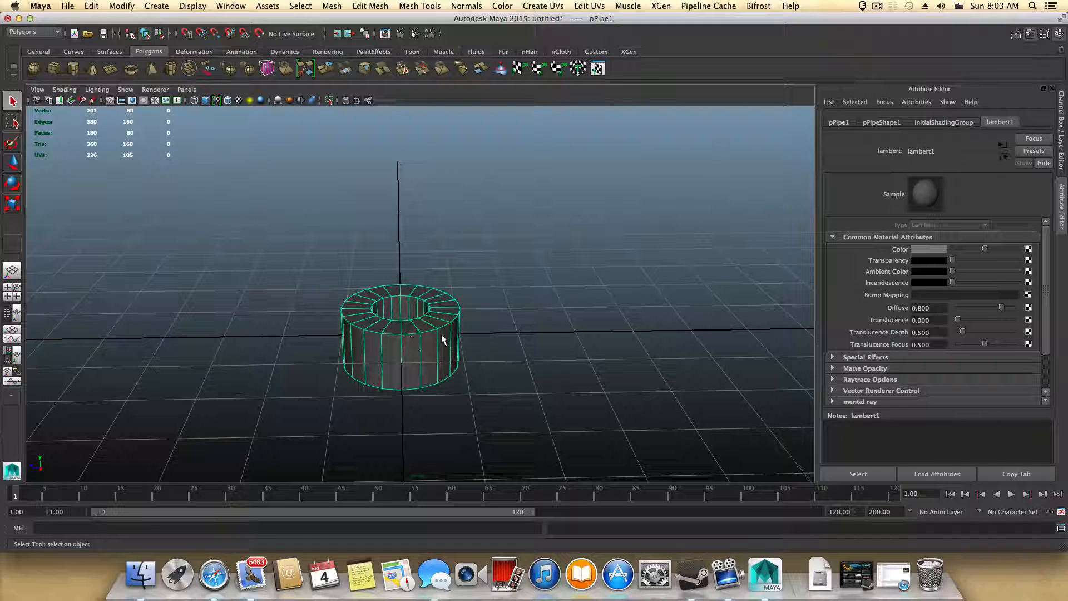
Delete the pipe and create a new polygon pipe with construction history turned on.
key("Delete")
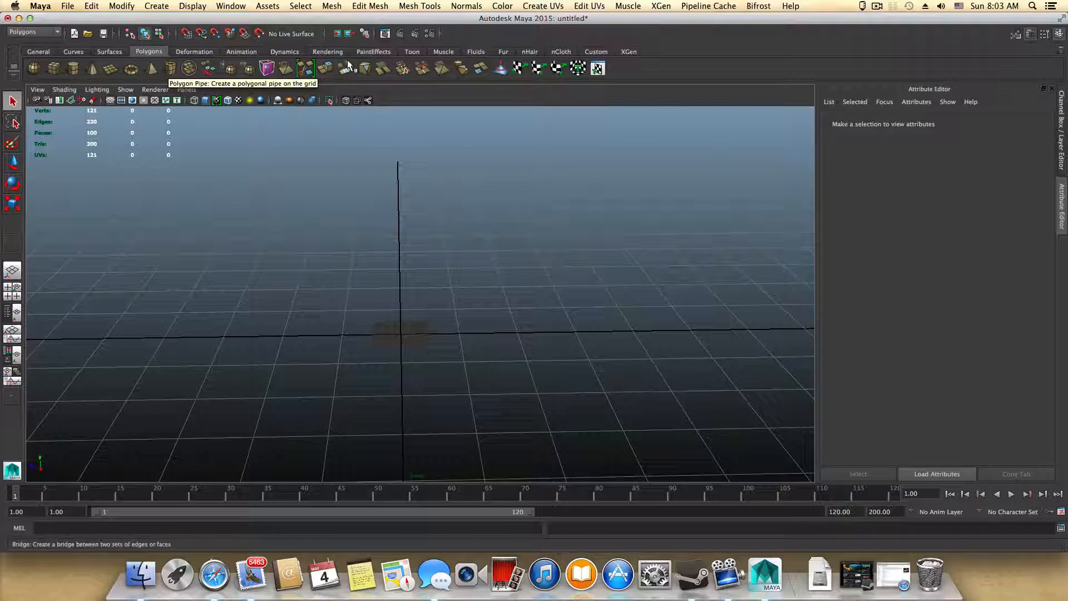
left_click(362, 34)
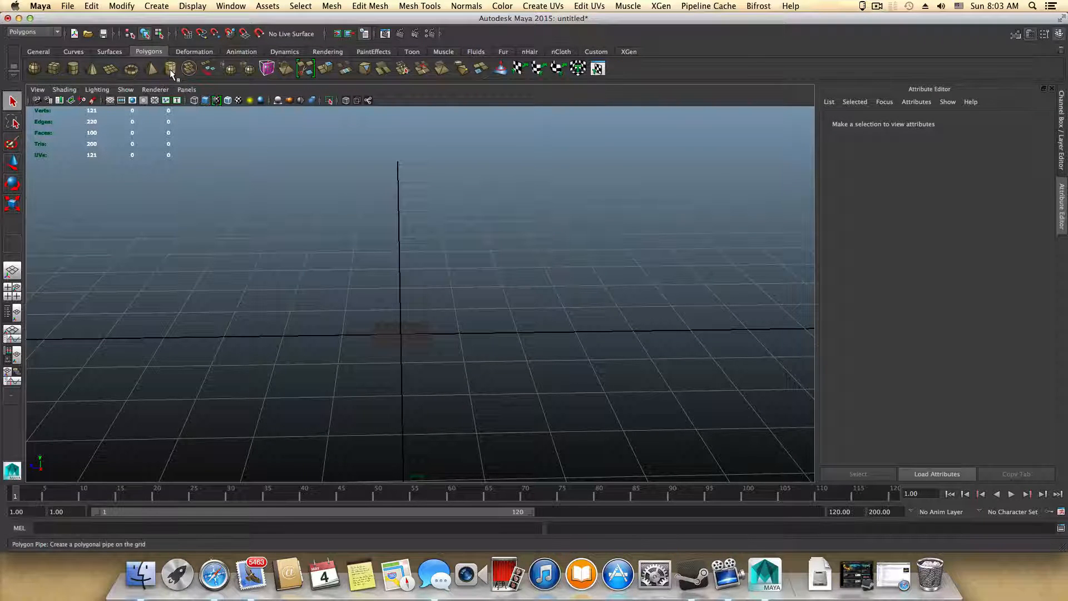
left_click(170, 69)
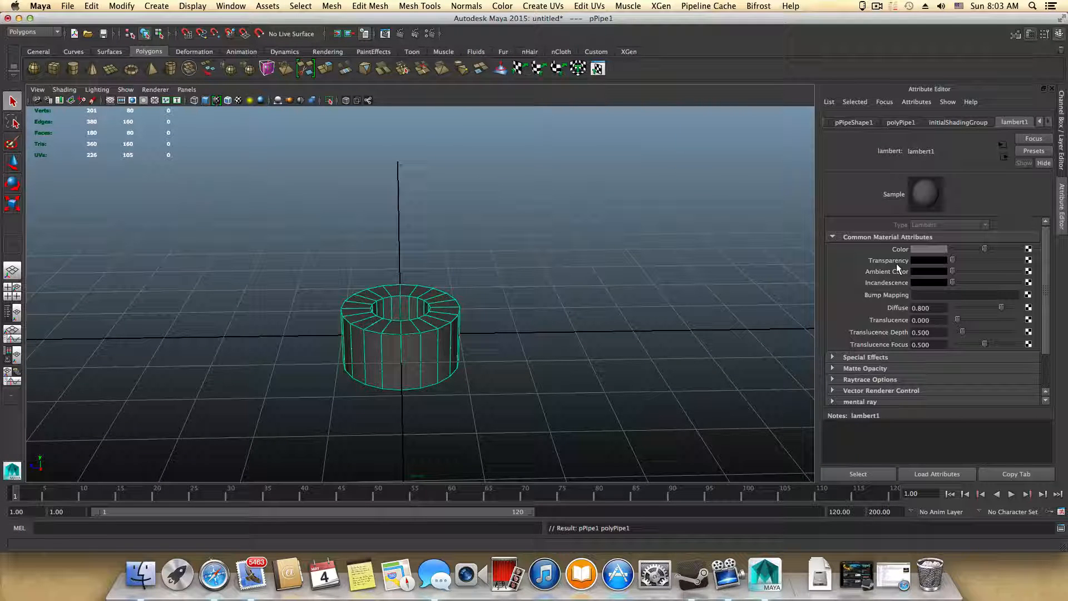
left_click(878, 7)
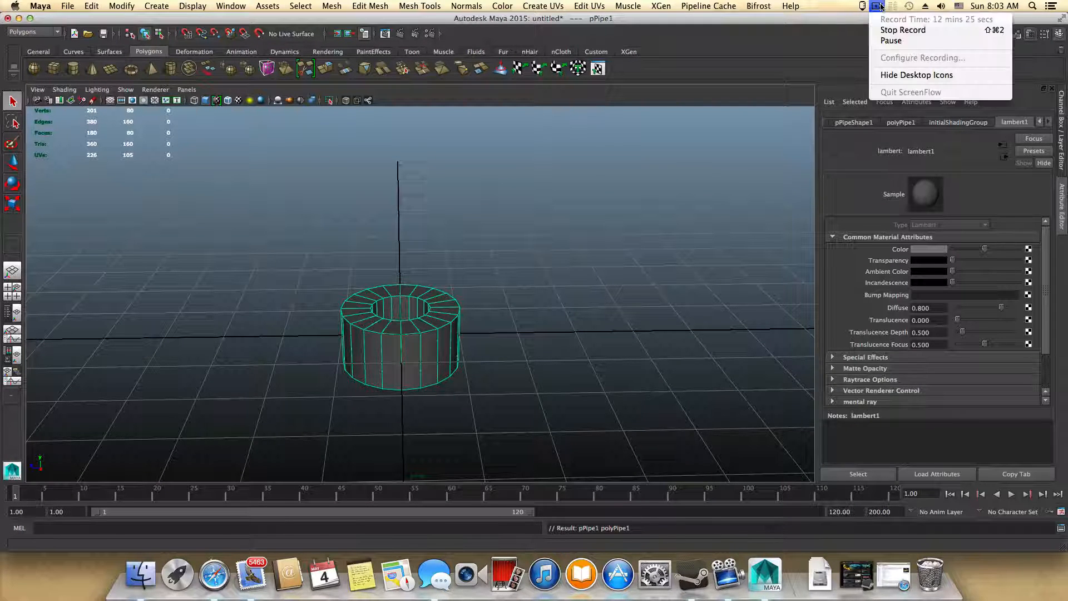
left_click(886, 41)
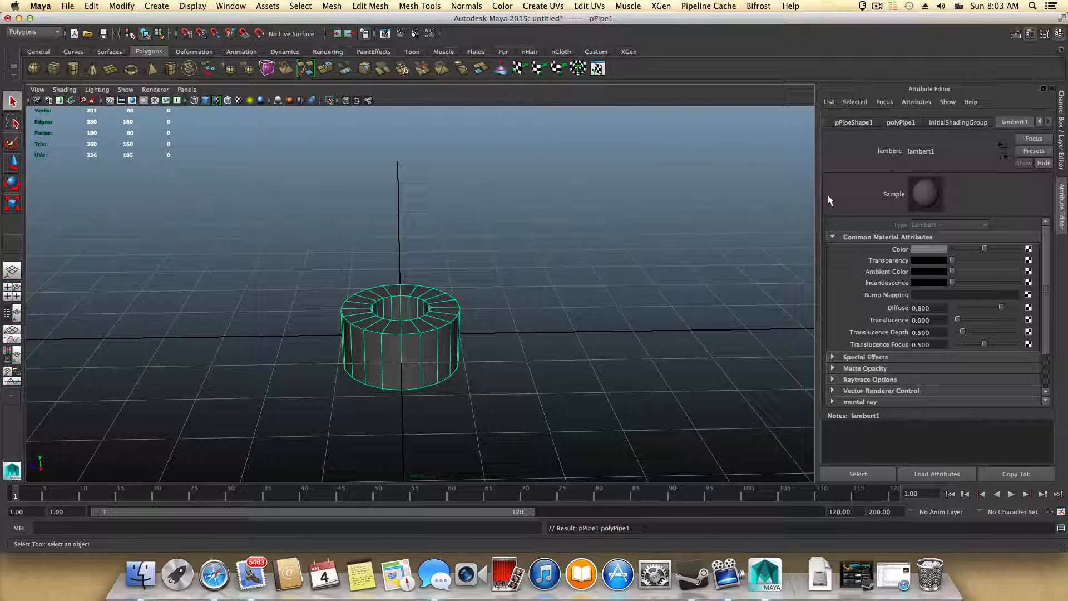
Examine the new pipe's shape, creation history, shading group and material attributes, including its axis subdivisions.
left_click(862, 121)
left_click(900, 123)
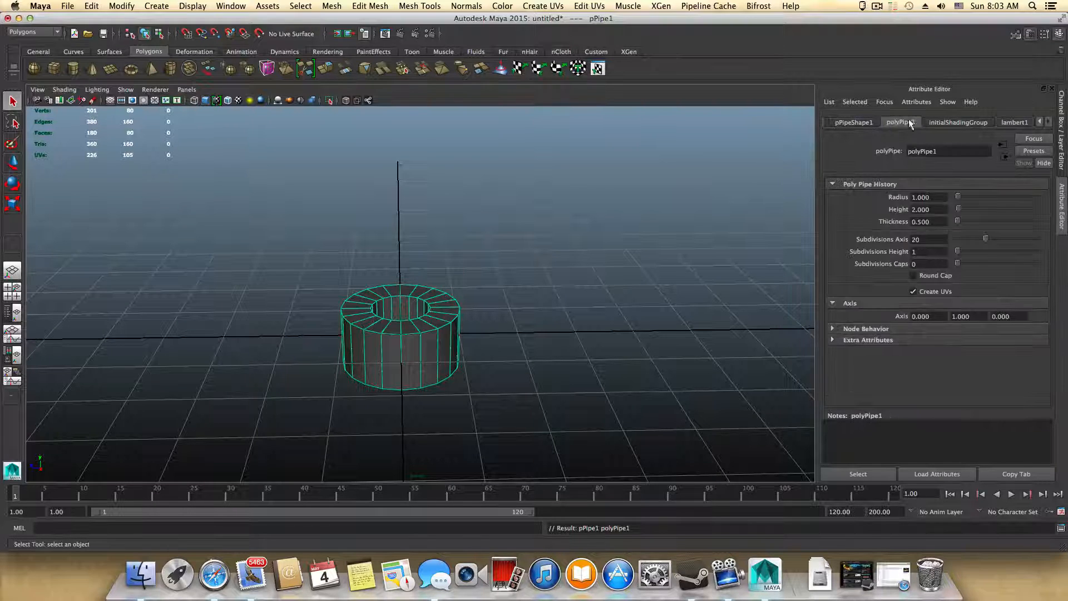
left_click(958, 122)
left_click(1014, 122)
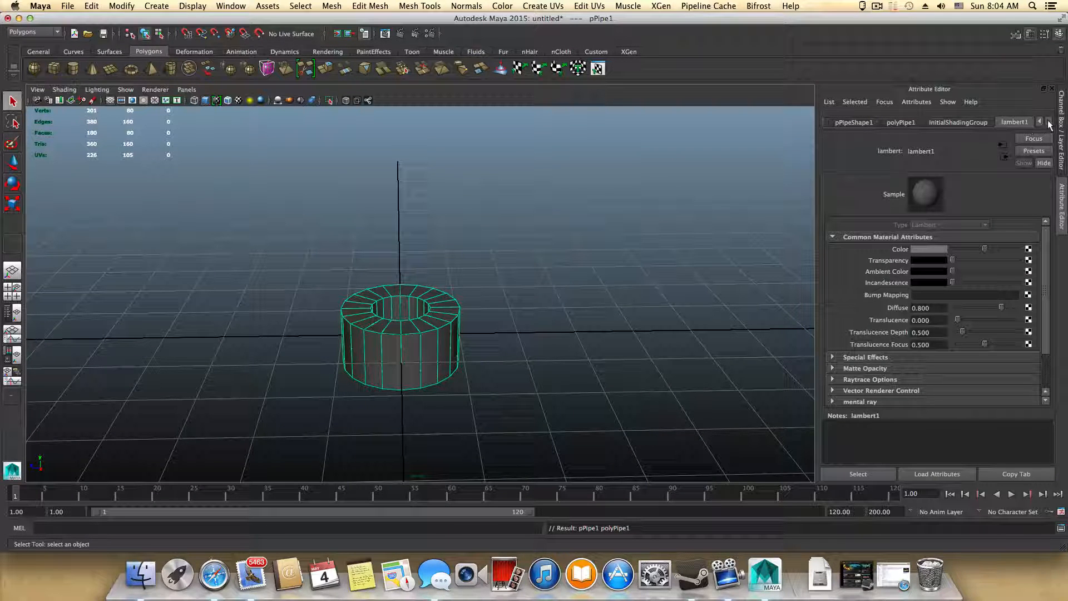
left_click(1041, 123)
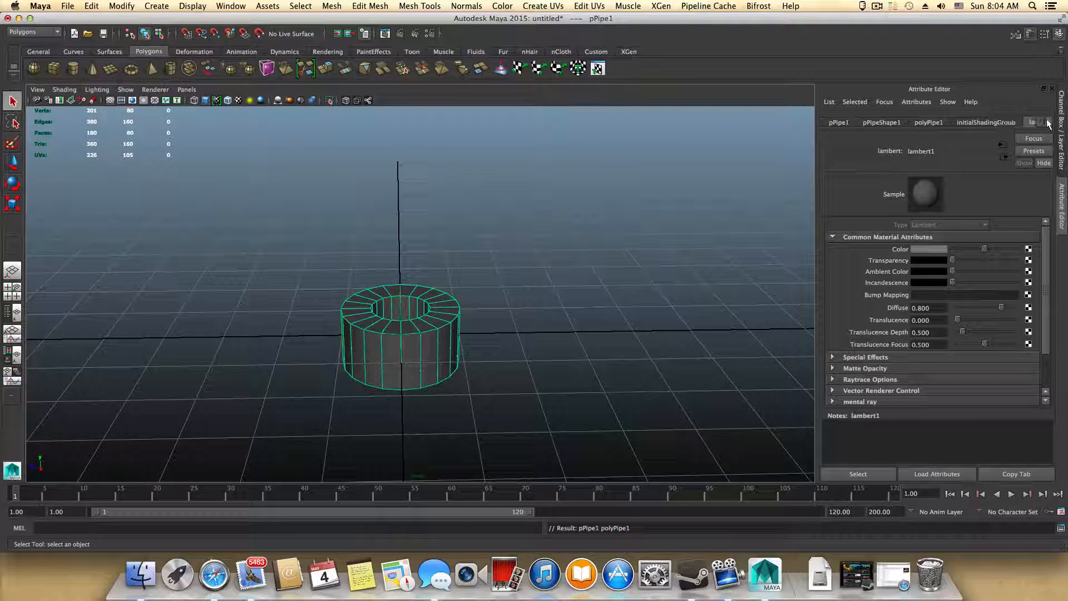
left_click(1049, 123)
left_click(1040, 123)
left_click(1049, 123)
left_click(1041, 123)
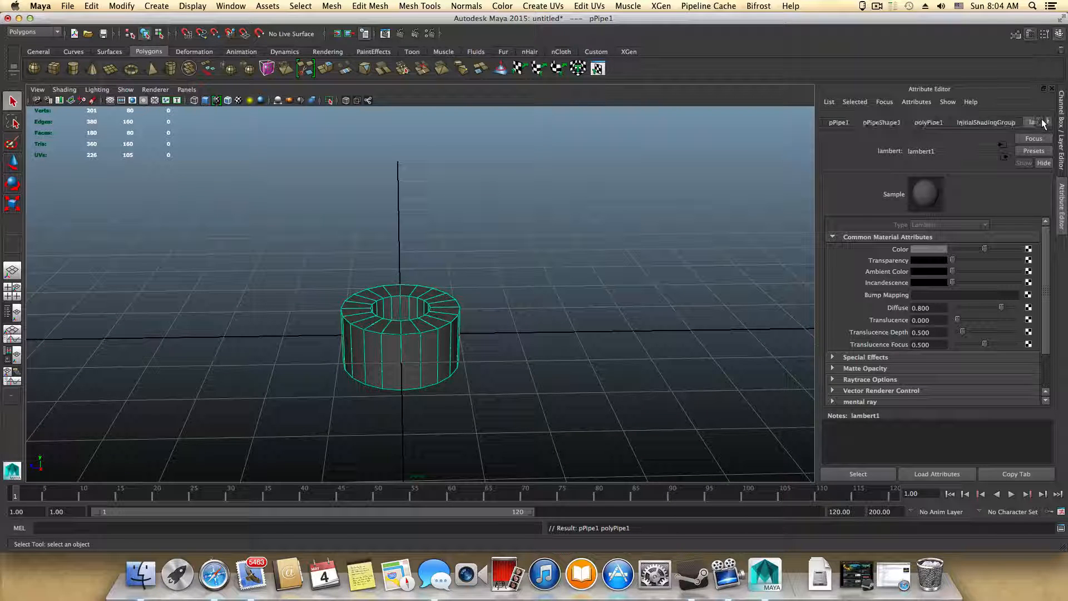
left_click(1048, 123)
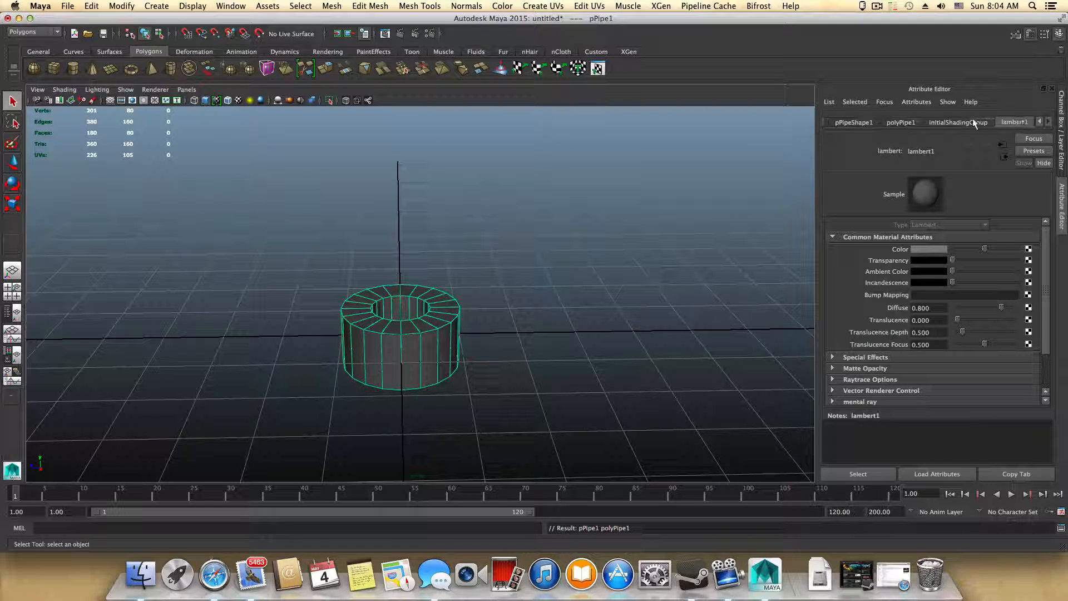
left_click(909, 122)
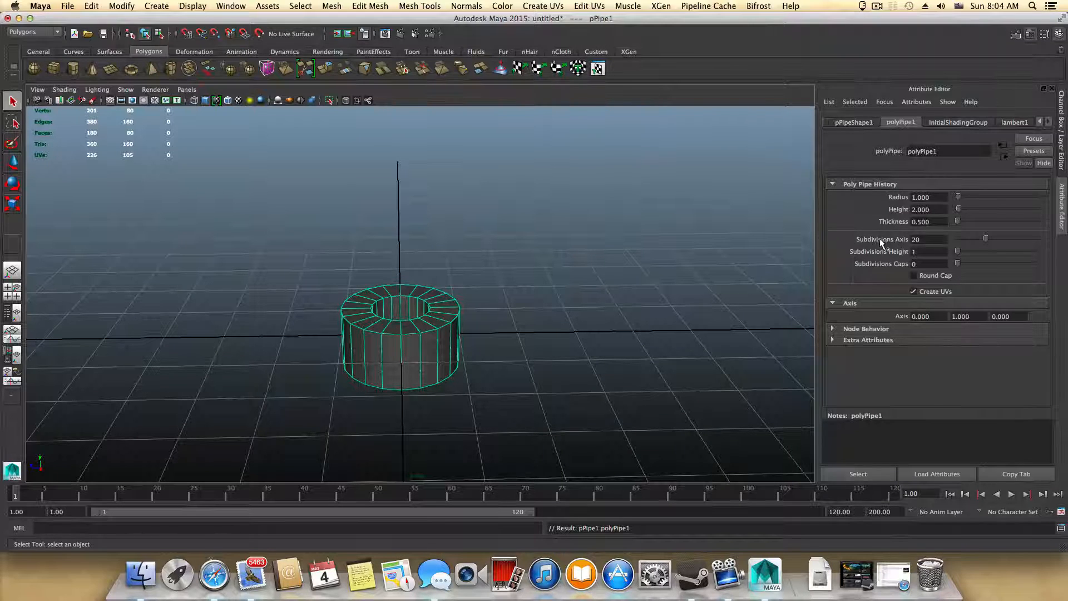
double_click(939, 240)
Delete the polygon pipe and select the plane at the origin.
left_click(448, 333)
key("Delete")
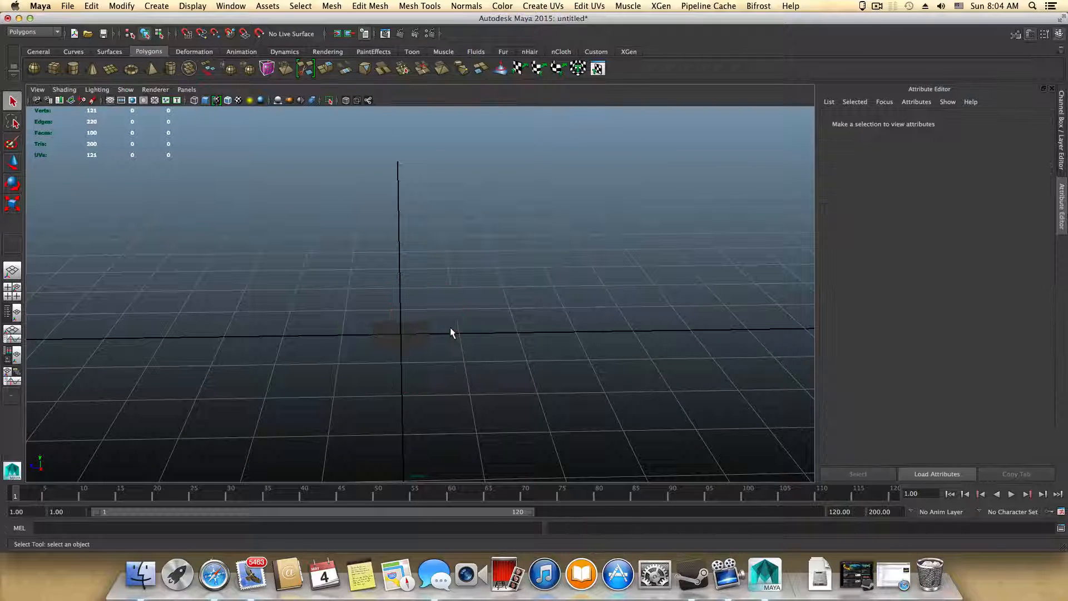
right_click_drag(449, 328, 429, 333, "shift")
scroll(492, 435, "up", 3)
left_click_drag(493, 437, 333, 429, "alt")
right_click_drag(342, 369, 524, 394, "alt")
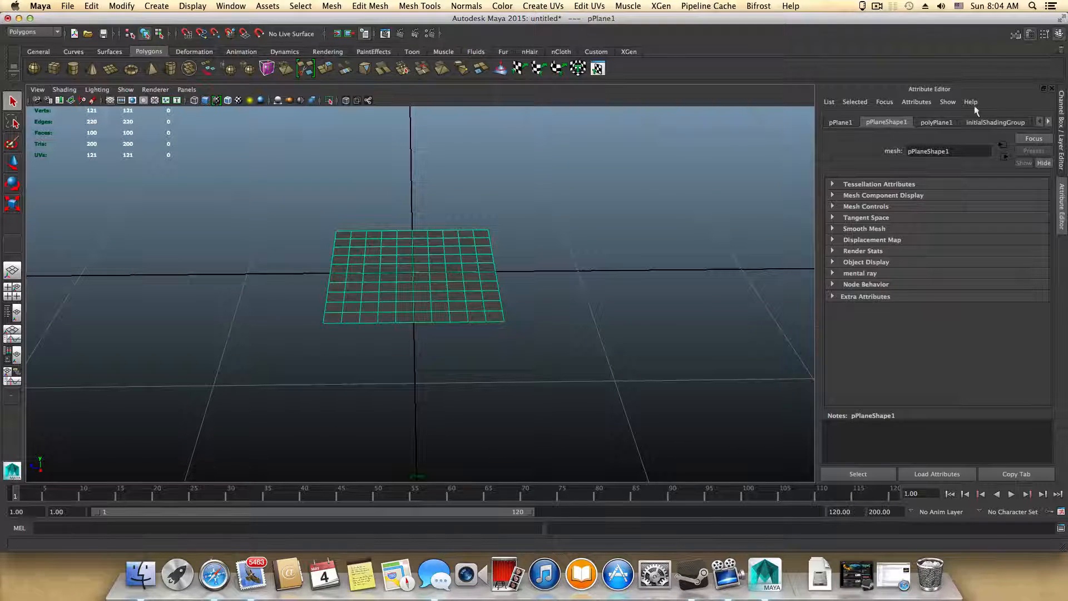
Show the plane's channel values, check the NBA court length in metres in Safari's Basketball court article, and return to Maya.
left_click(1060, 35)
left_click(1060, 35)
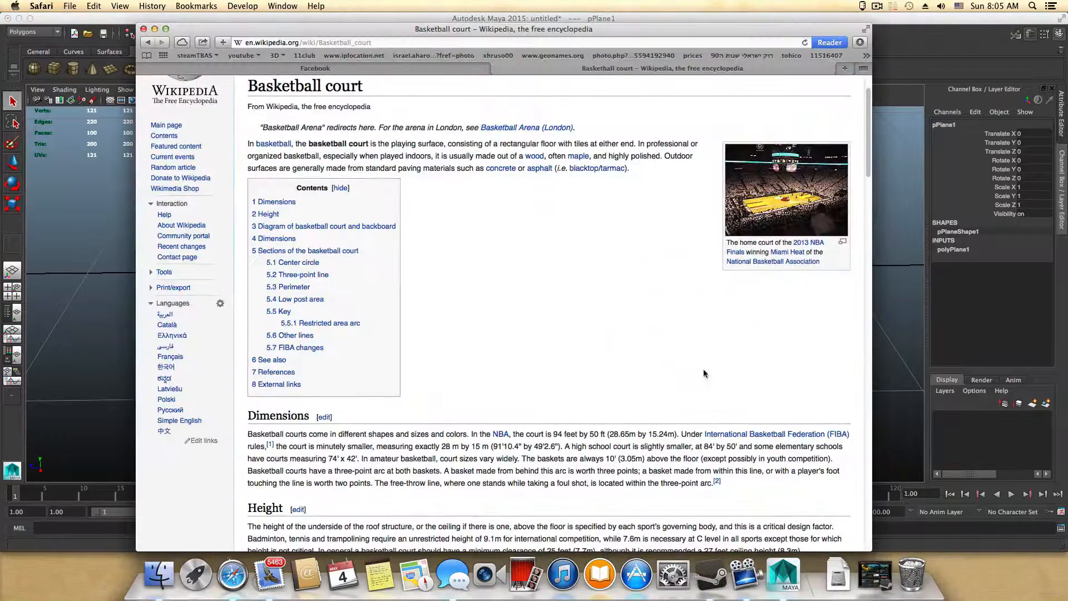
left_click_drag(609, 433, 622, 433)
left_click(155, 29)
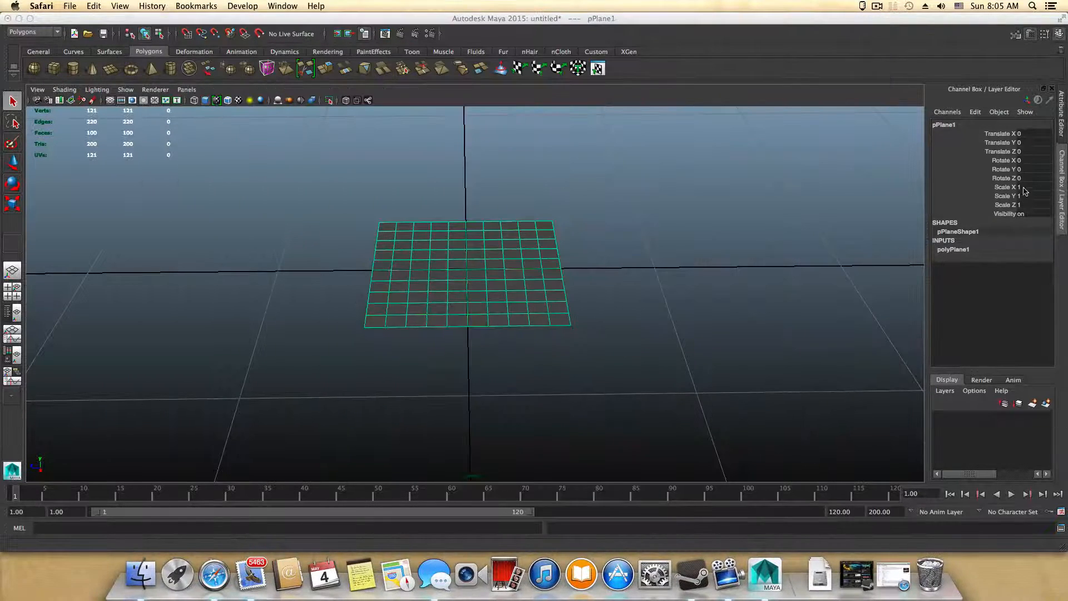
Set the plane's Scale X to 2865 for the court length in centimetres.
left_click(1030, 187)
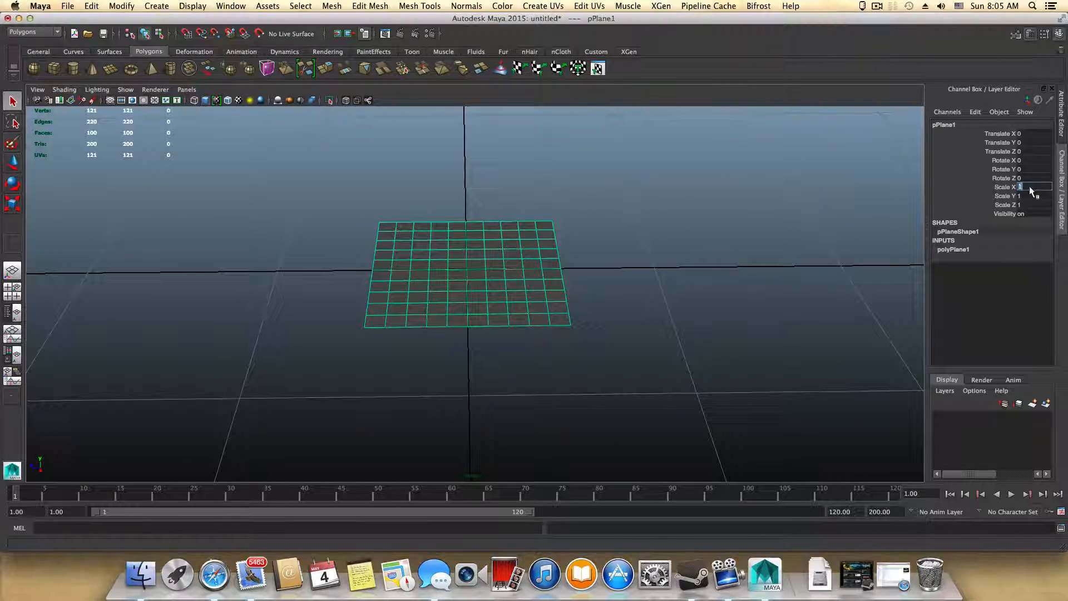
left_click(1029, 186)
type("2865")
double_click(1038, 187)
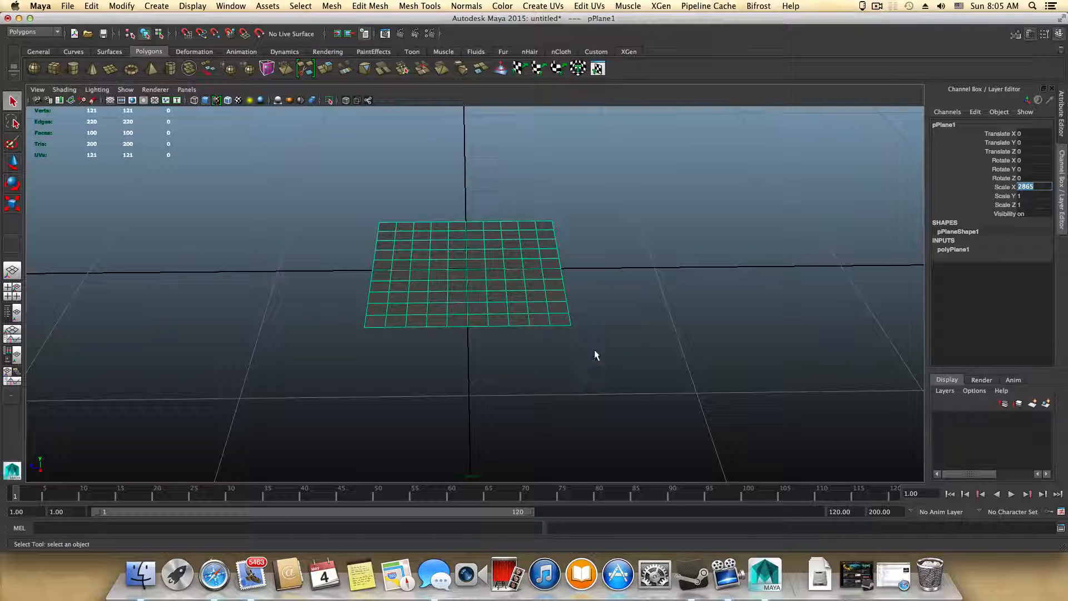
left_click_drag(1029, 187, 1034, 200)
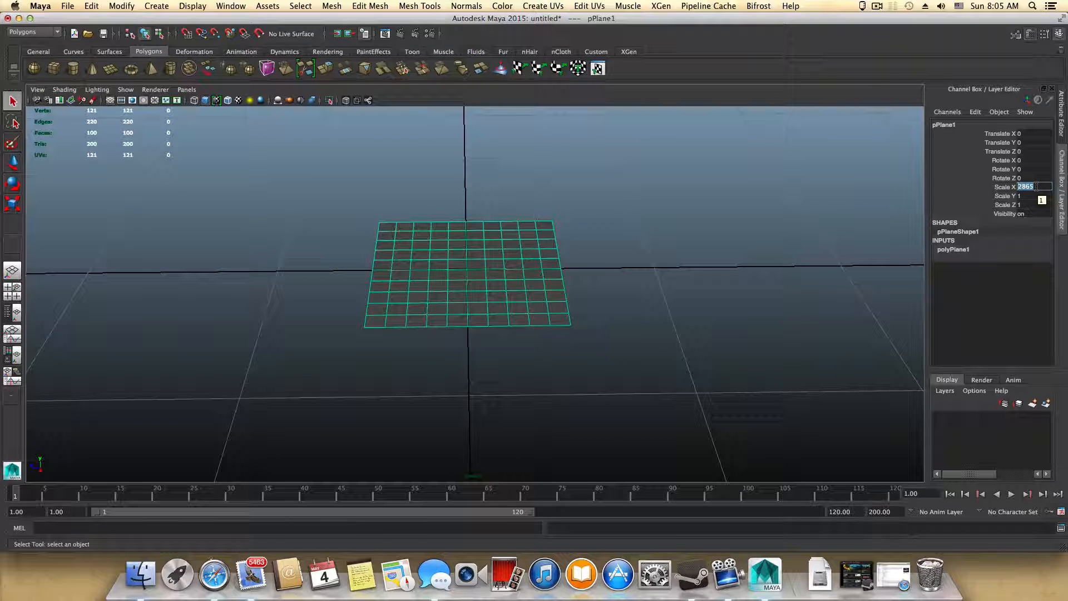
key("Return")
Examine the stretched plane's length and proportions against the grid from several angles and distances.
scroll(559, 362, "down", 10)
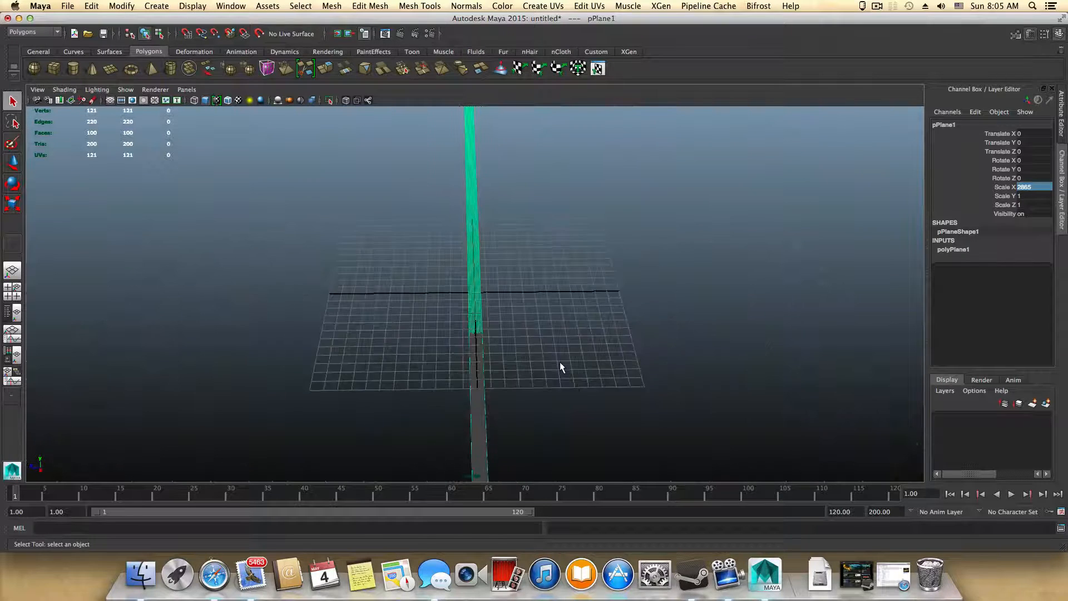
scroll(560, 361, "down", 8)
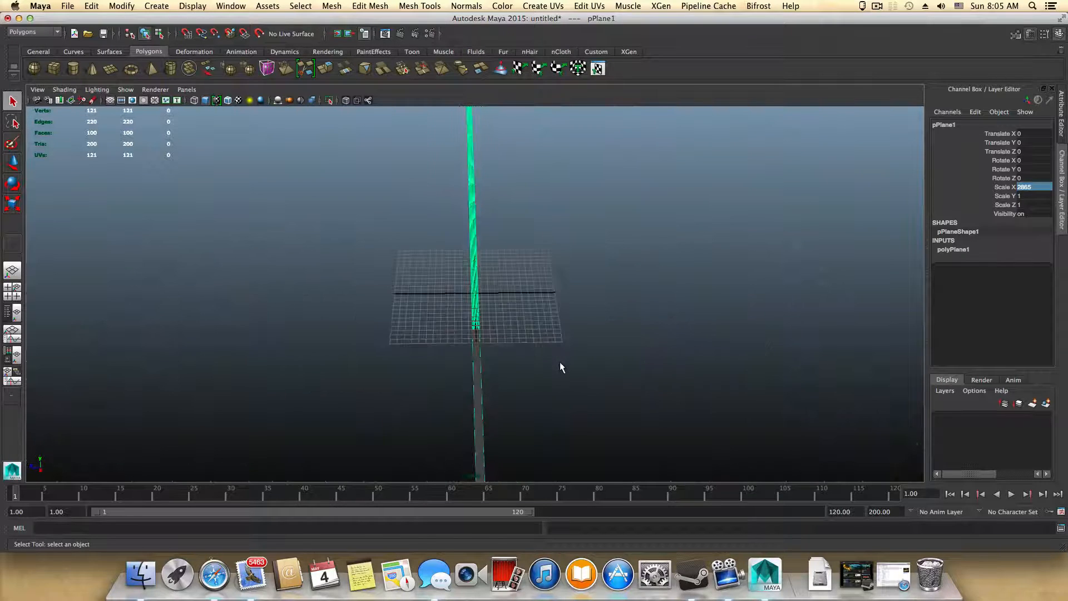
scroll(560, 361, "down", 4)
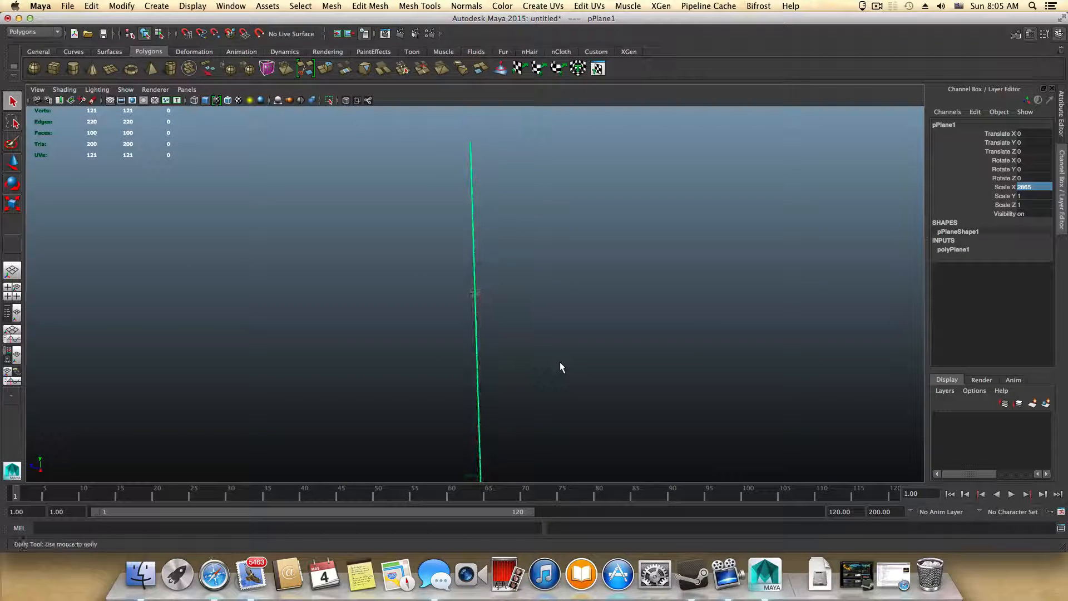
scroll(561, 379, "up", 2)
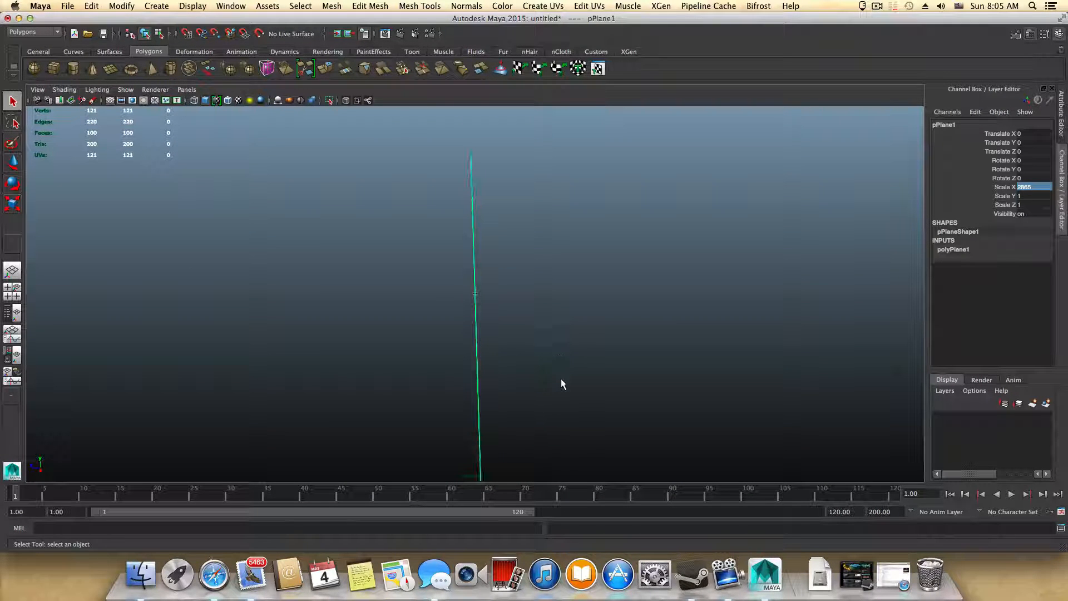
left_click_drag(633, 347, 460, 325, "alt")
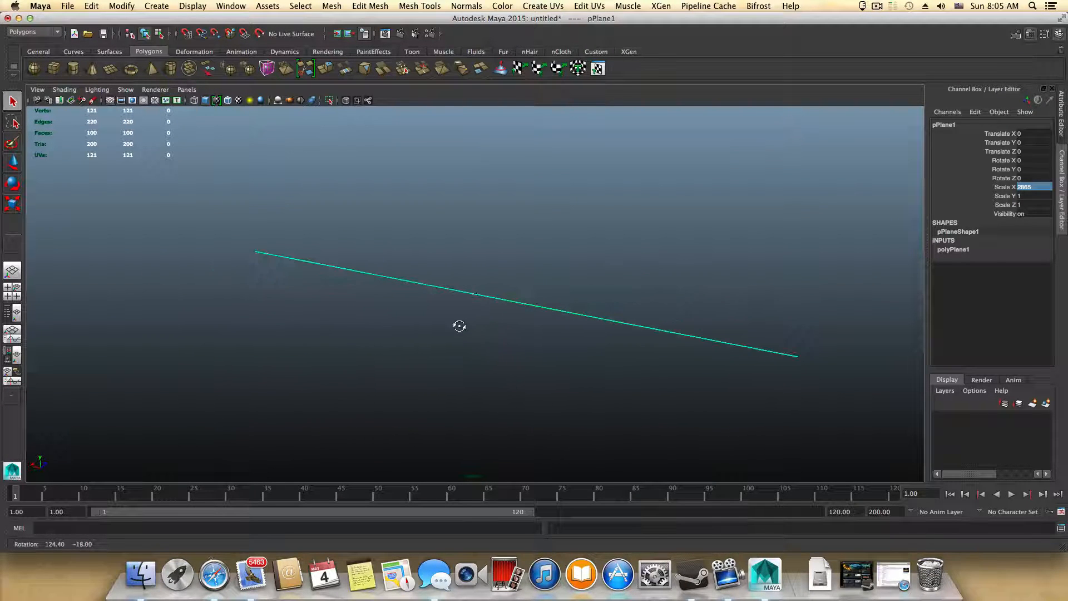
right_click_drag(424, 316, 790, 377, "alt")
right_click_drag(473, 372, 800, 436, "alt")
right_click_drag(486, 342, 281, 310, "alt")
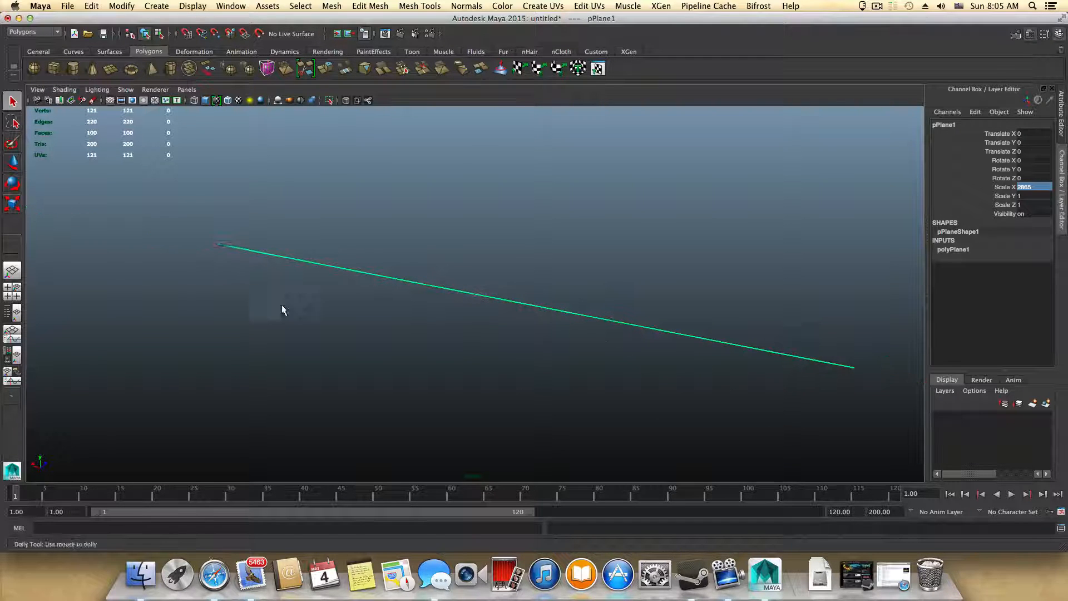
left_click_drag(492, 331, 706, 340, "alt")
right_click_drag(499, 370, 713, 387, "alt")
left_click_drag(512, 362, 540, 365, "alt")
scroll(582, 356, "down", 3)
scroll(582, 359, "down", 10)
scroll(539, 365, "up", 3)
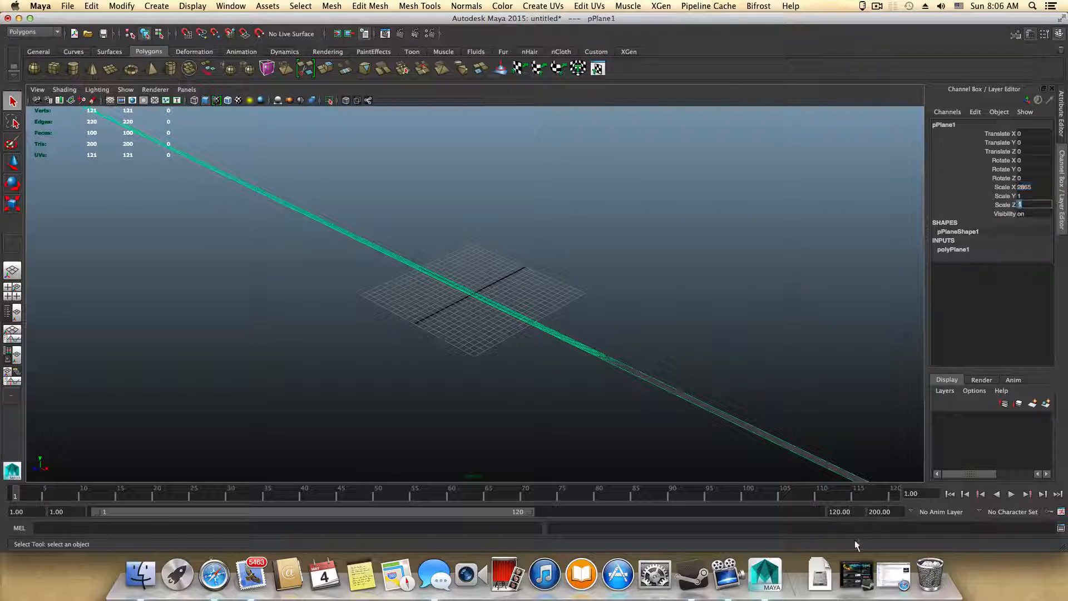
Check the NBA court width in metres in Safari's Basketball court article, then set the plane's Scale Z to 1524 in Maya.
left_click(889, 582)
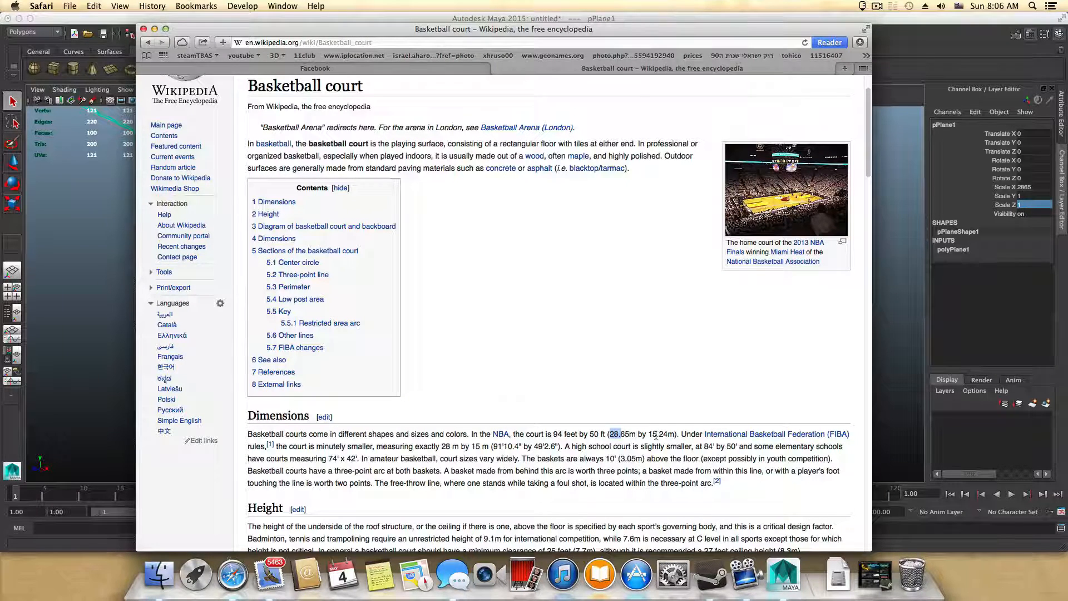
left_click(1027, 211)
type("15")
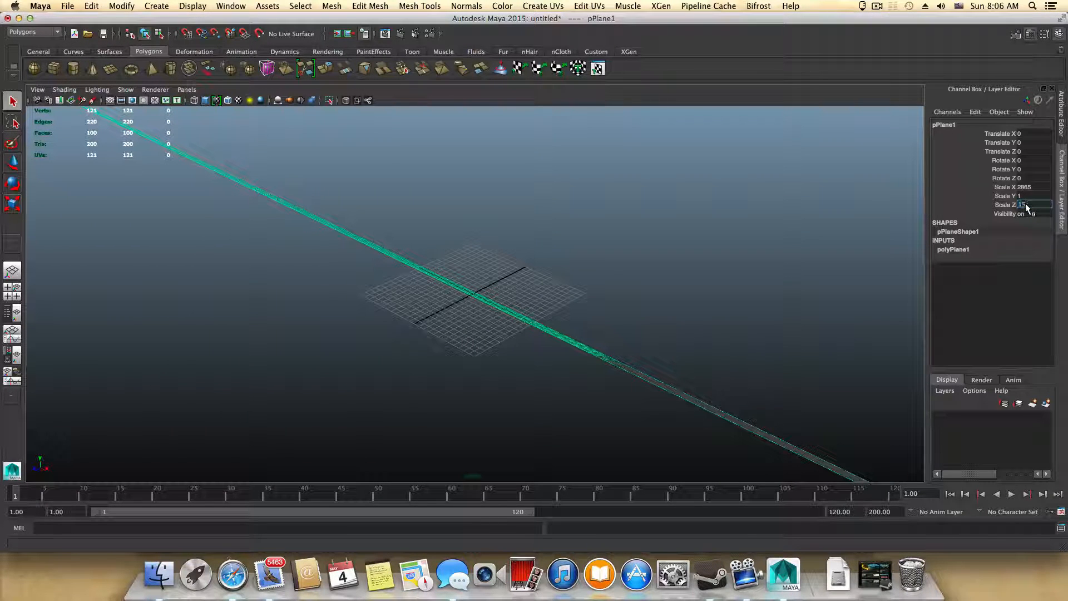
type("24")
key("Return")
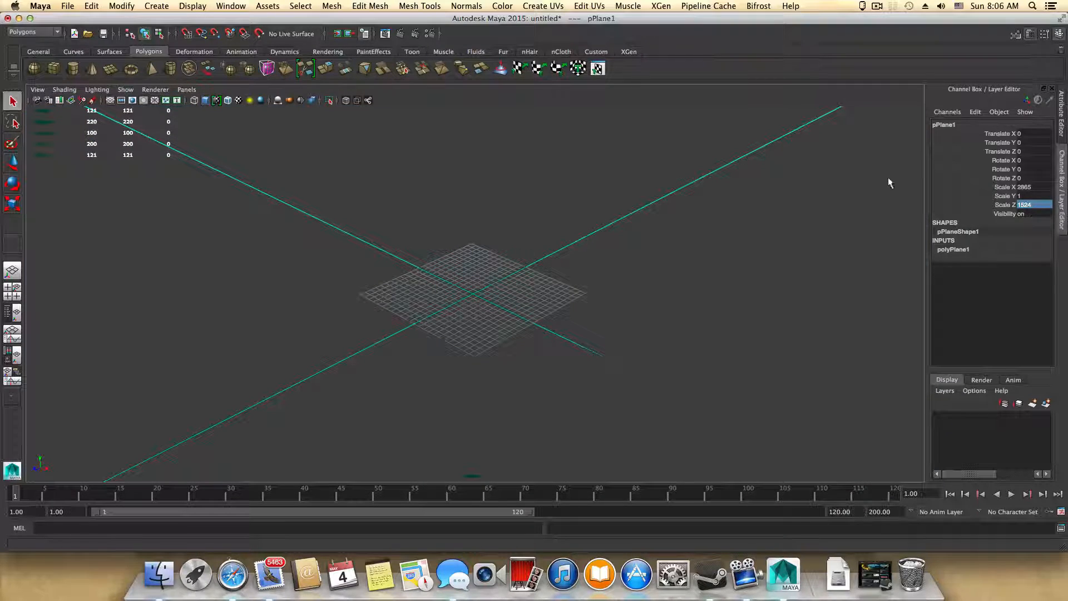
key("f")
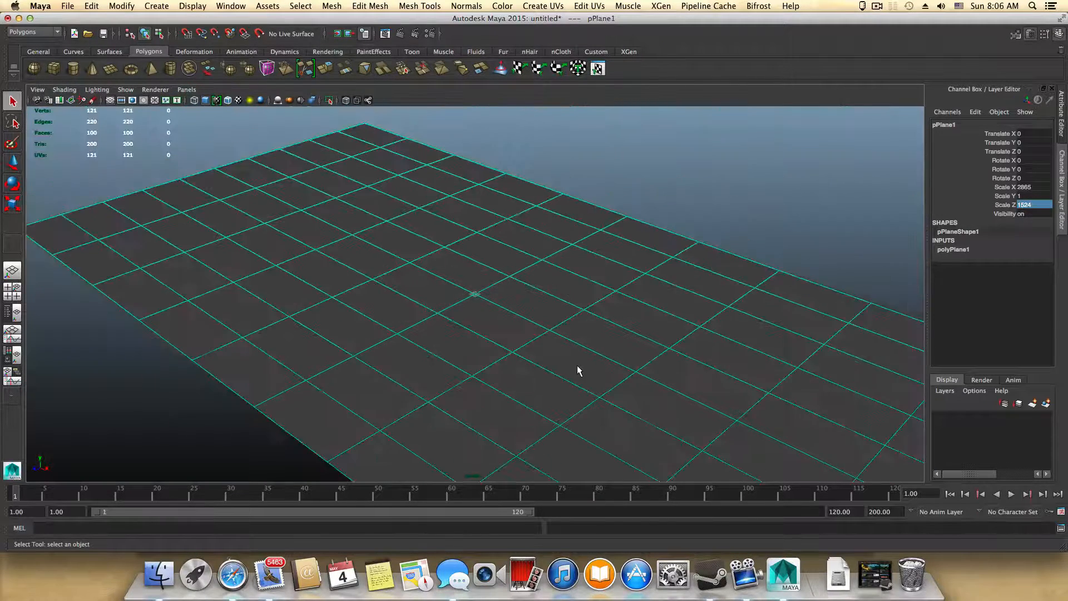
left_click_drag(577, 365, 659, 319, "alt")
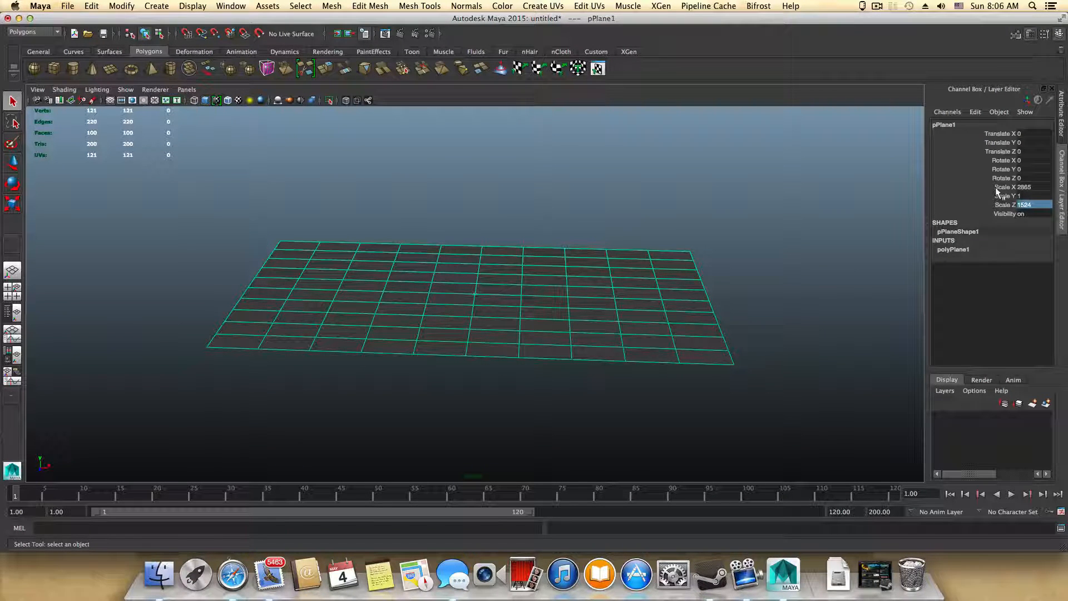
mouse_move(432, 421)
left_mouse_down("alt")
mouse_move(310, 413)
mouse_move(510, 391)
mouse_move(417, 424)
left_mouse_up("alt")
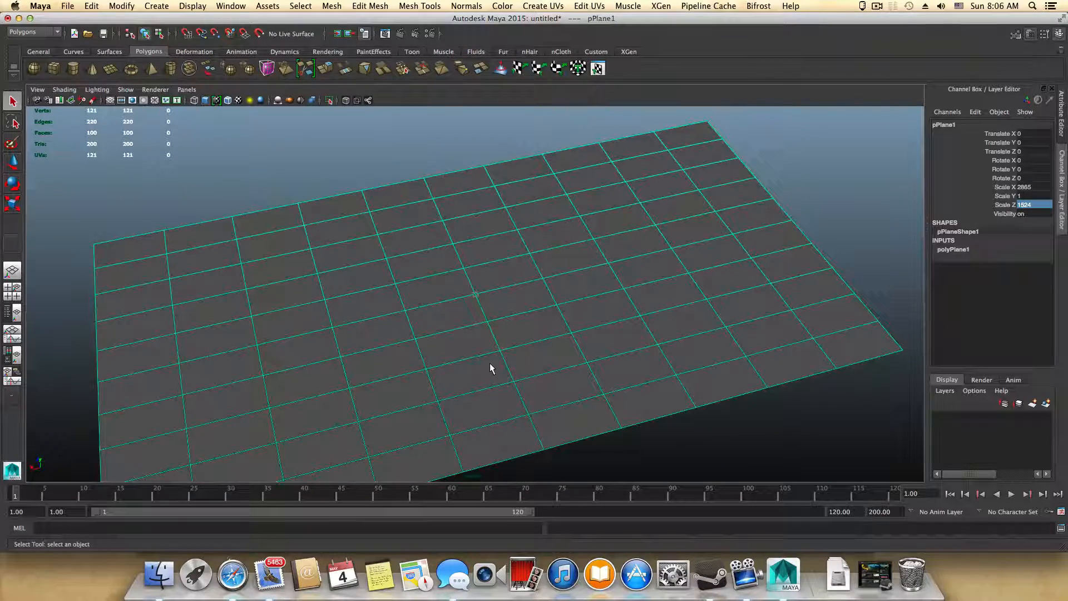
right_click_drag(752, 293, 555, 294, "alt")
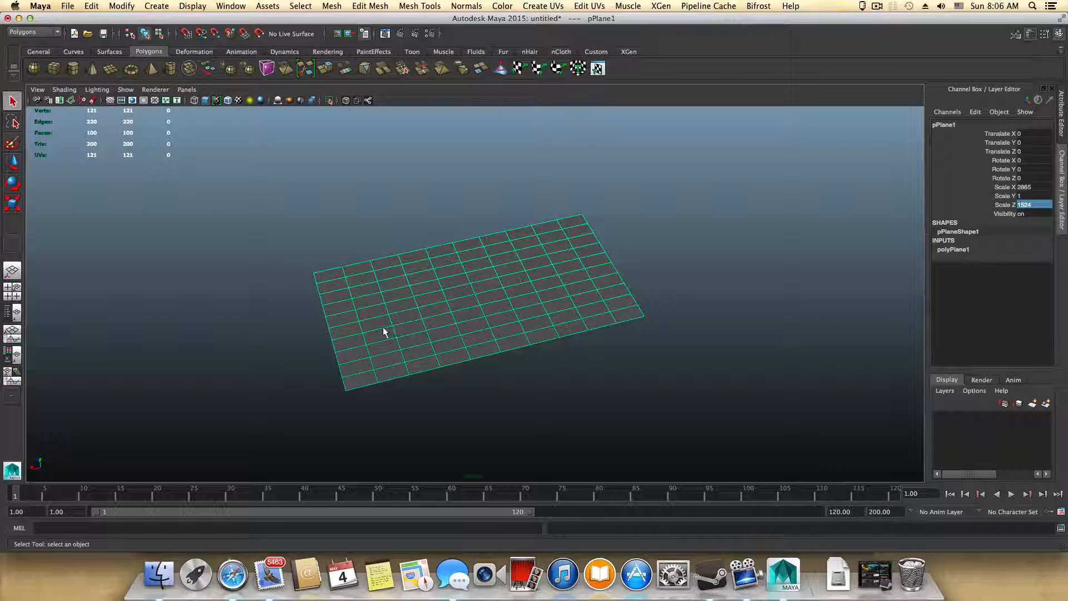
Scale the plane down uniformly to about 44.36 in X and 23.6 in Z, keeping the court proportions.
left_click(13, 205)
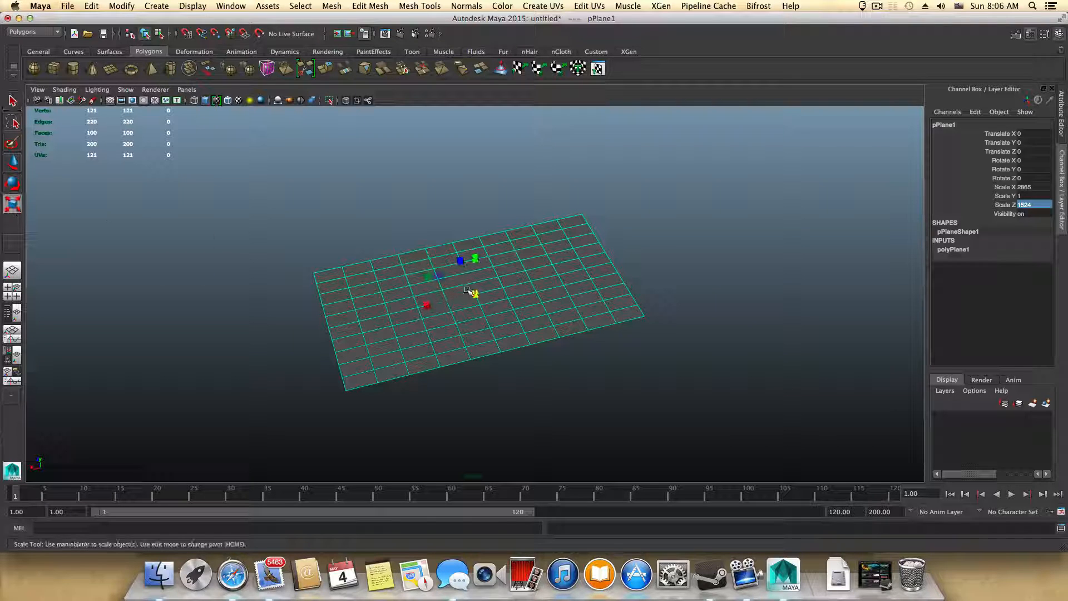
left_click_drag(477, 294, 332, 357)
right_click_drag(477, 376, 503, 328, "alt")
scroll(329, 304, "up", 15)
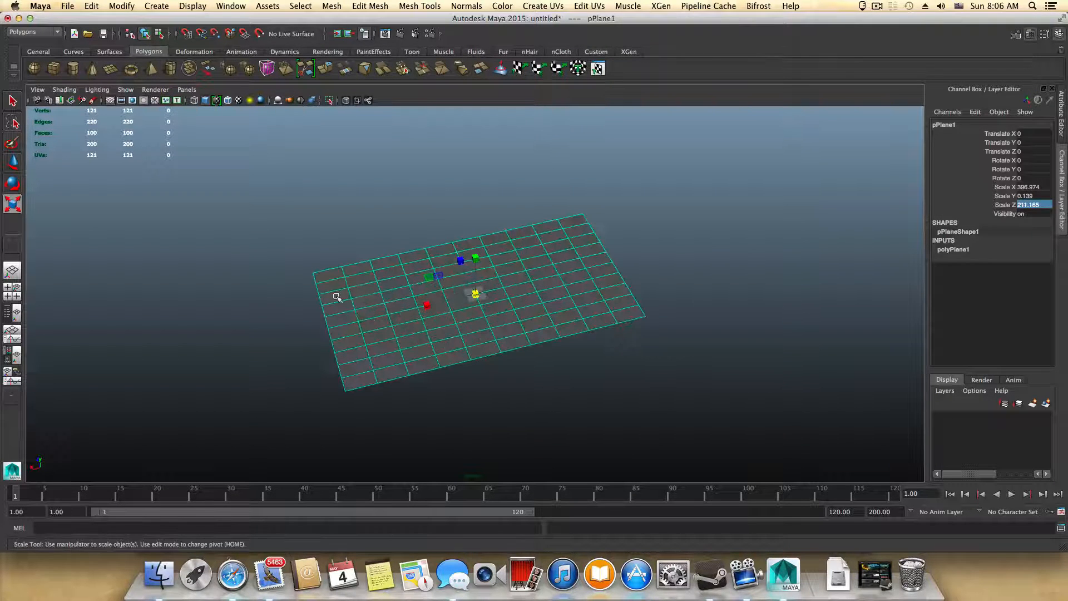
left_click_drag(475, 294, 153, 390)
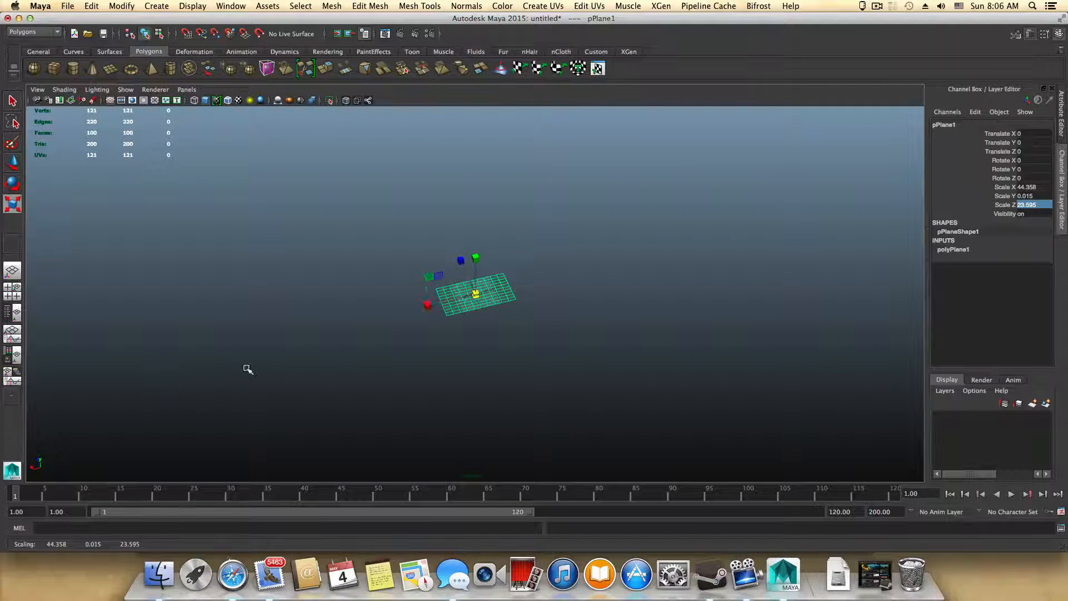
right_click_drag(247, 368, 780, 399, "alt")
left_click_drag(780, 399, 711, 382, "alt")
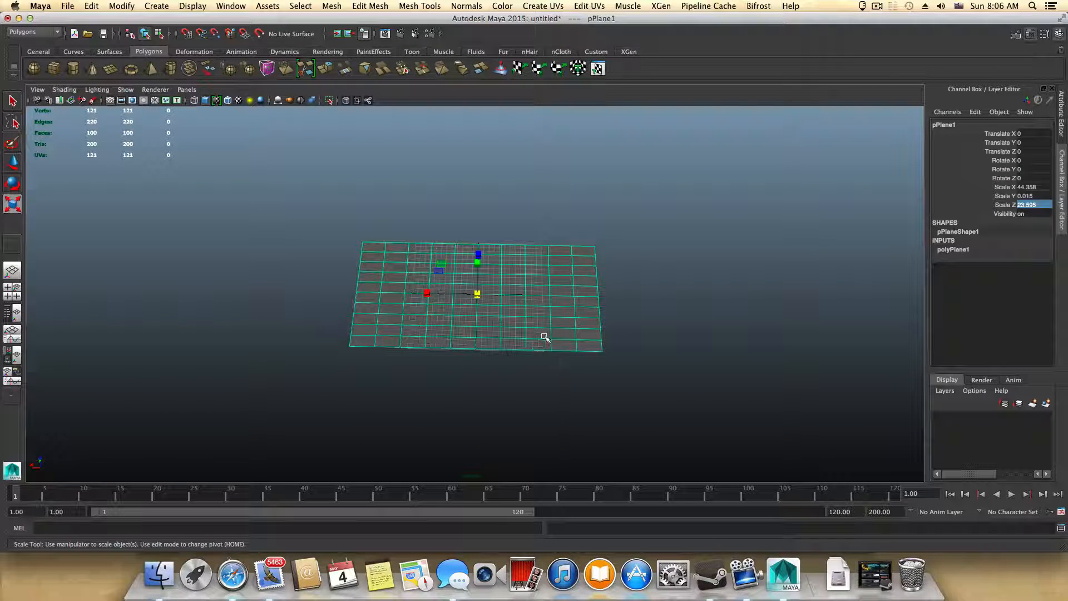
left_click_drag(545, 337, 571, 312, "alt")
right_click_drag(459, 313, 522, 314, "alt")
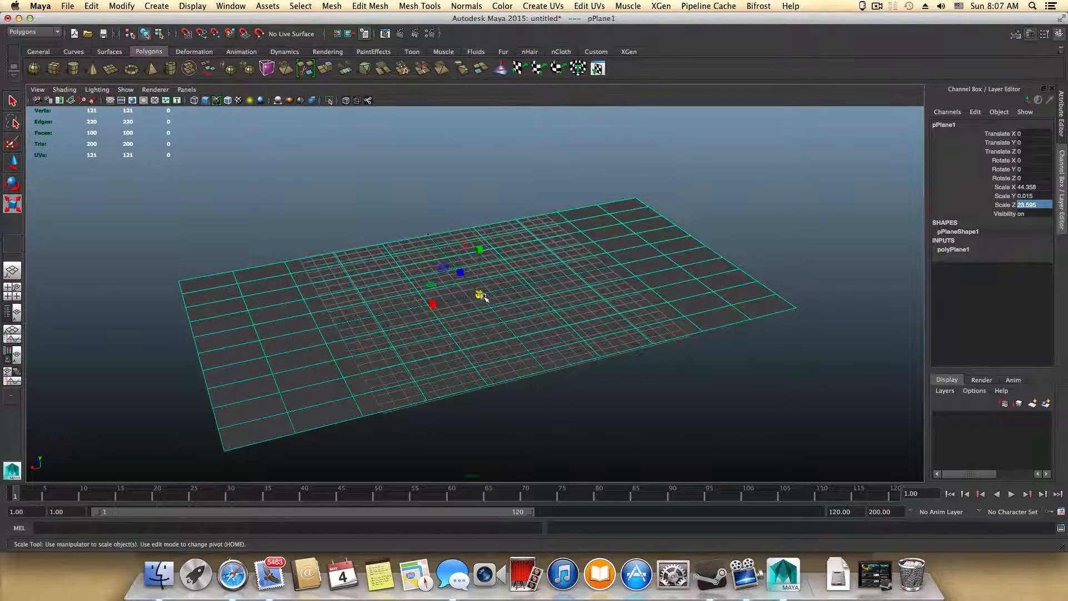
Adjust the plane's uniform scale to about 45.08 in X and 23.98 in Z.
left_click_drag(478, 295, 299, 332)
left_click_drag(677, 355, 652, 379, "alt")
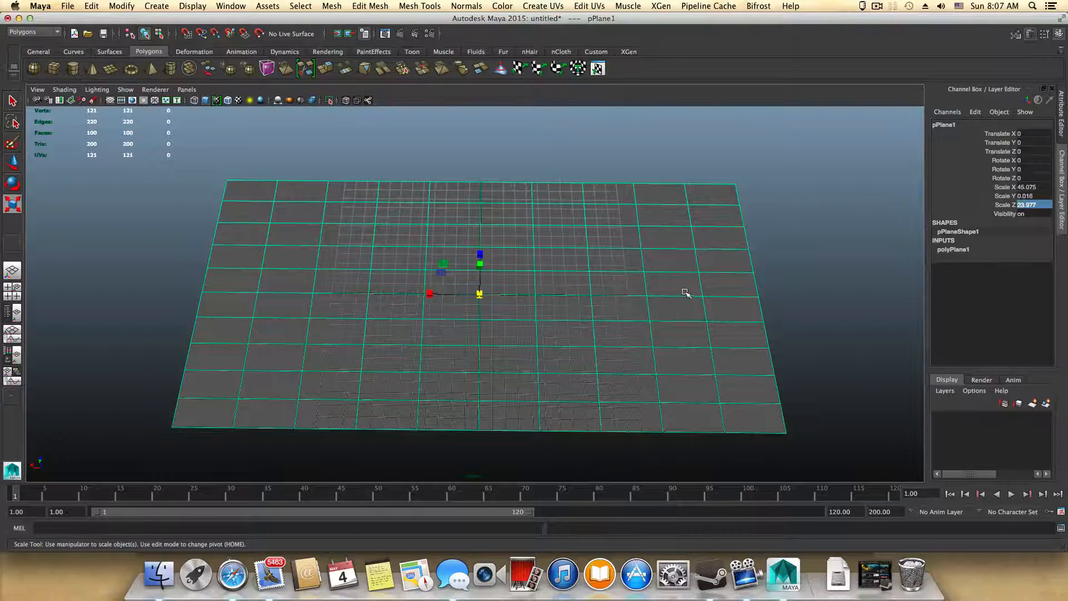
middle_click_drag(686, 291, 640, 294, "alt")
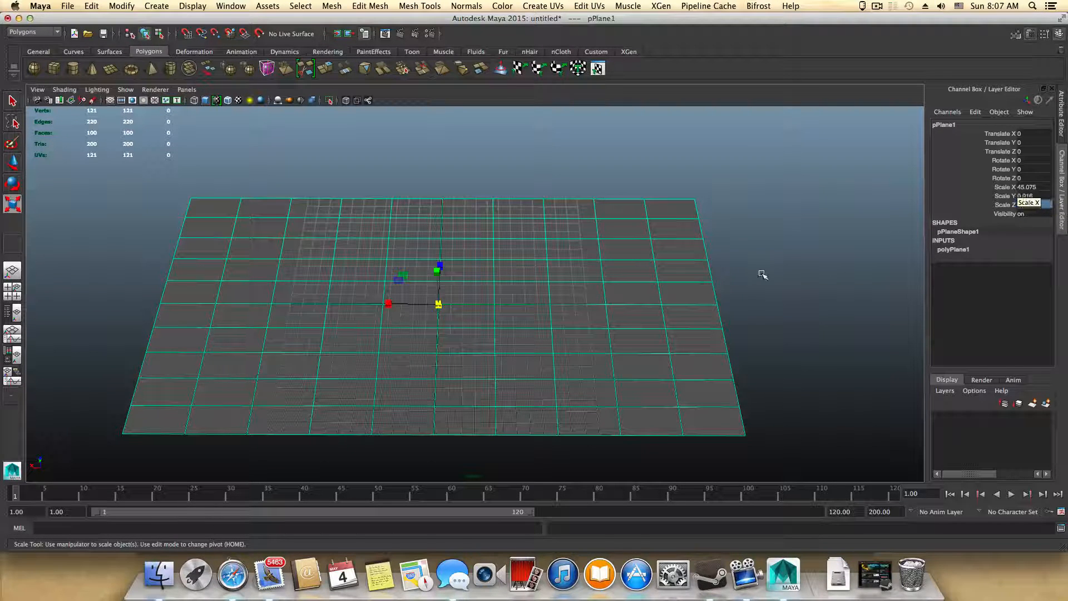
scroll(706, 322, "down", 3)
left_click(706, 322)
left_click(596, 355)
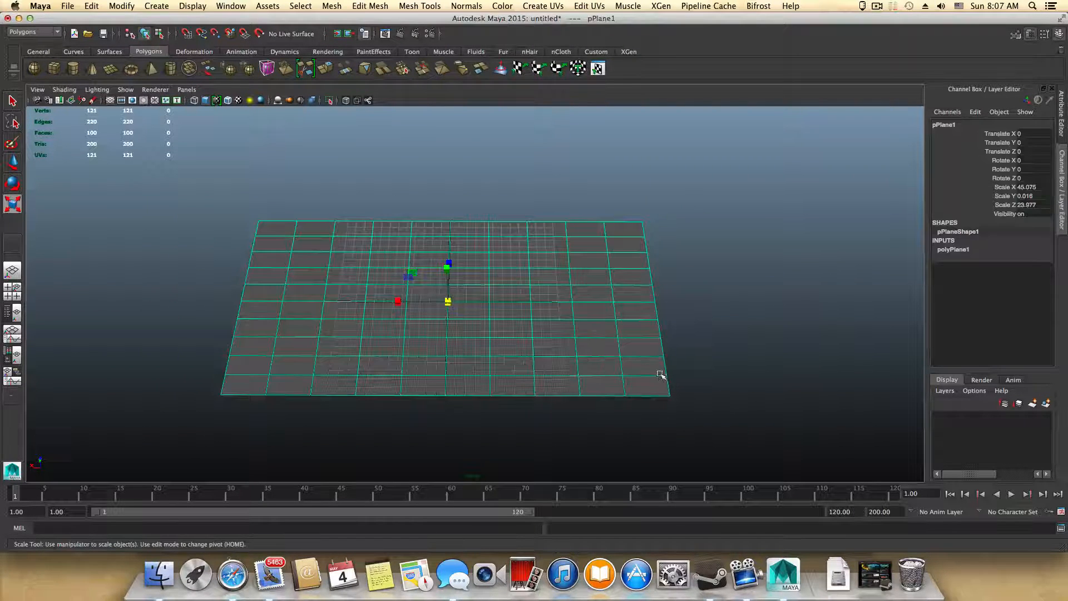
mouse_move(663, 374)
left_mouse_down("alt")
mouse_move(532, 389)
mouse_move(658, 360)
mouse_move(648, 360)
left_mouse_up("alt")
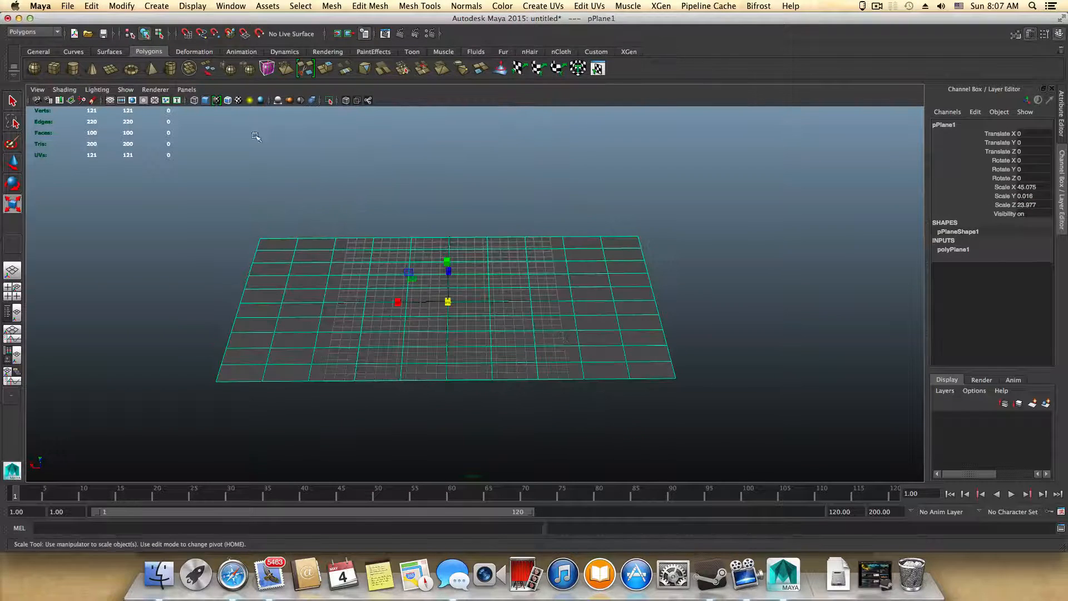
Create a polygon pipe at the centre of the court plane and show it in a maximised top view.
left_click(168, 66)
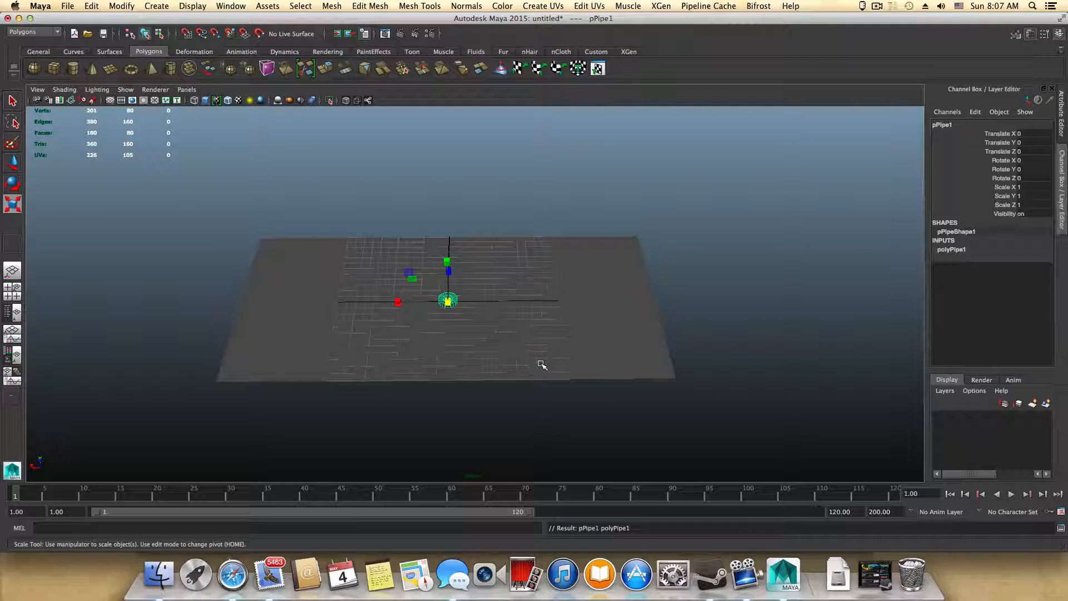
left_click_drag(460, 323, 460, 357, "alt")
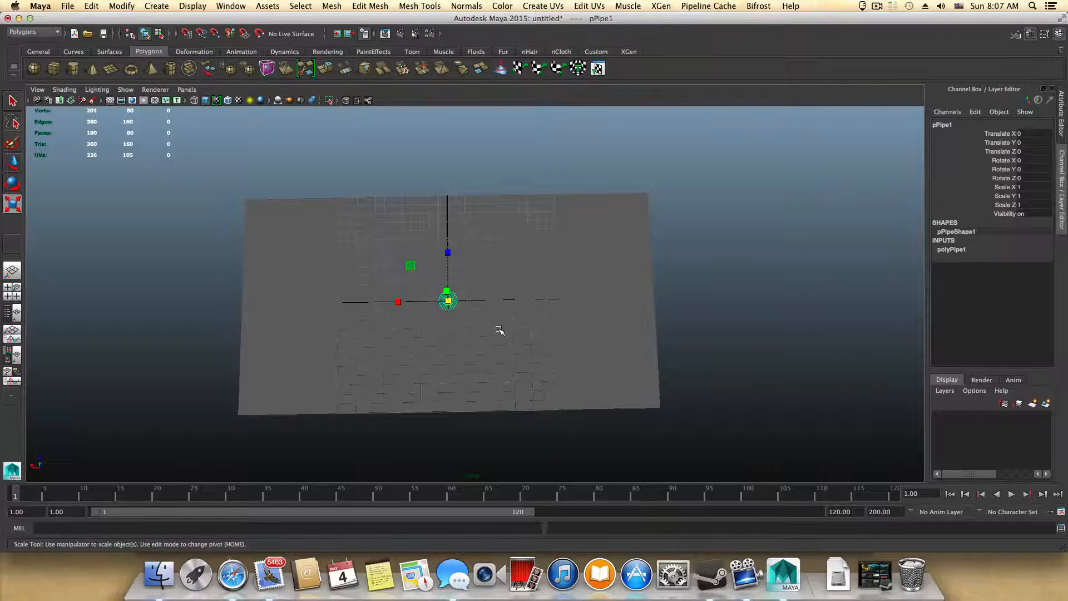
key("space")
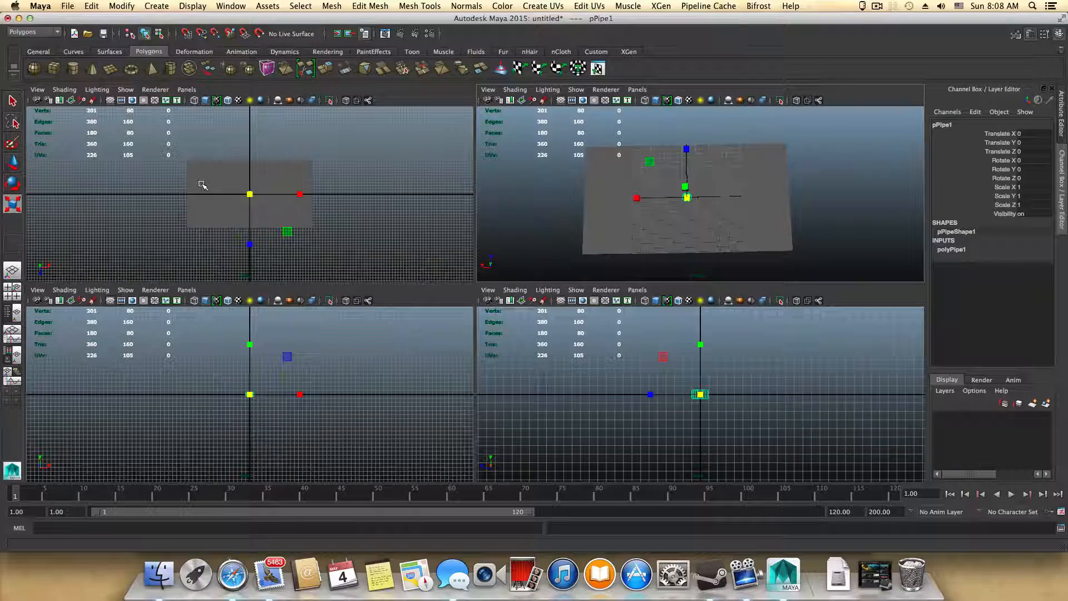
key("space")
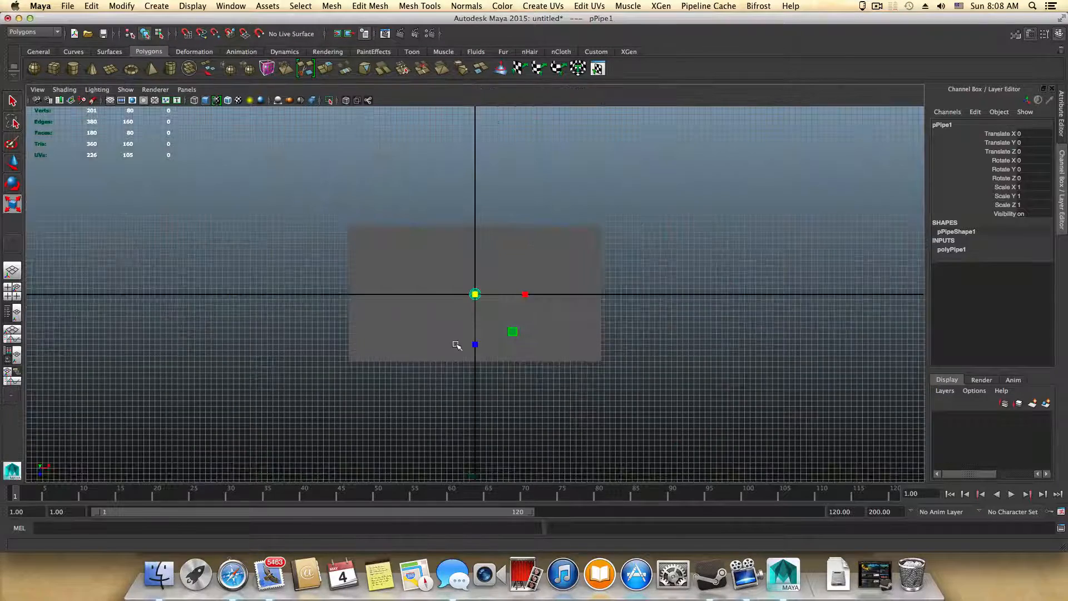
Scale the pipe up uniformly about the court centre to about 35.67 on all axes.
scroll(460, 345, "up", 3)
left_click_drag(475, 293, 794, 305)
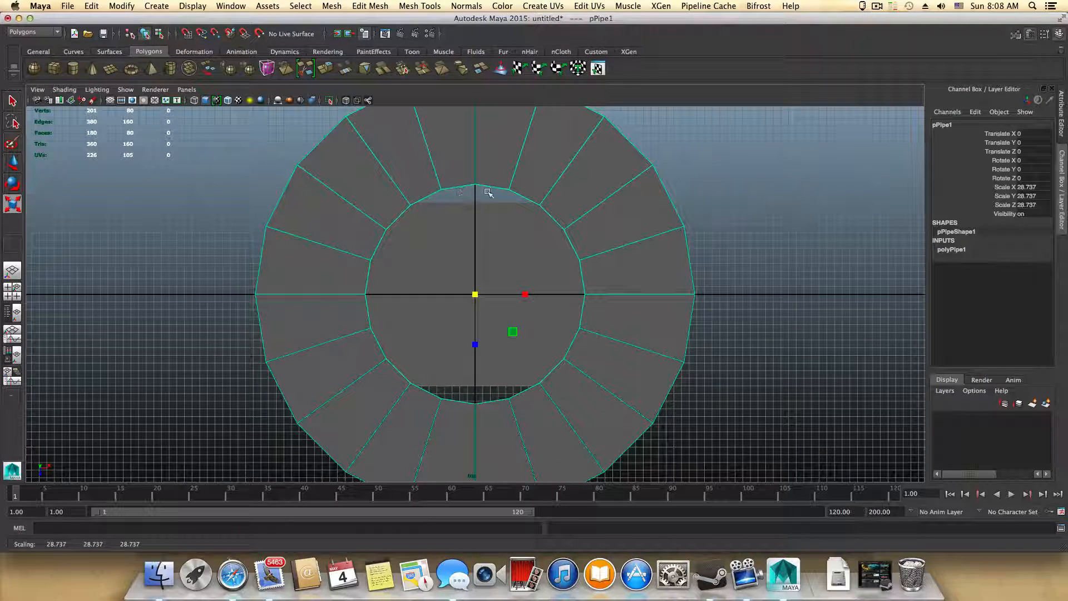
left_click_drag(482, 298, 520, 279)
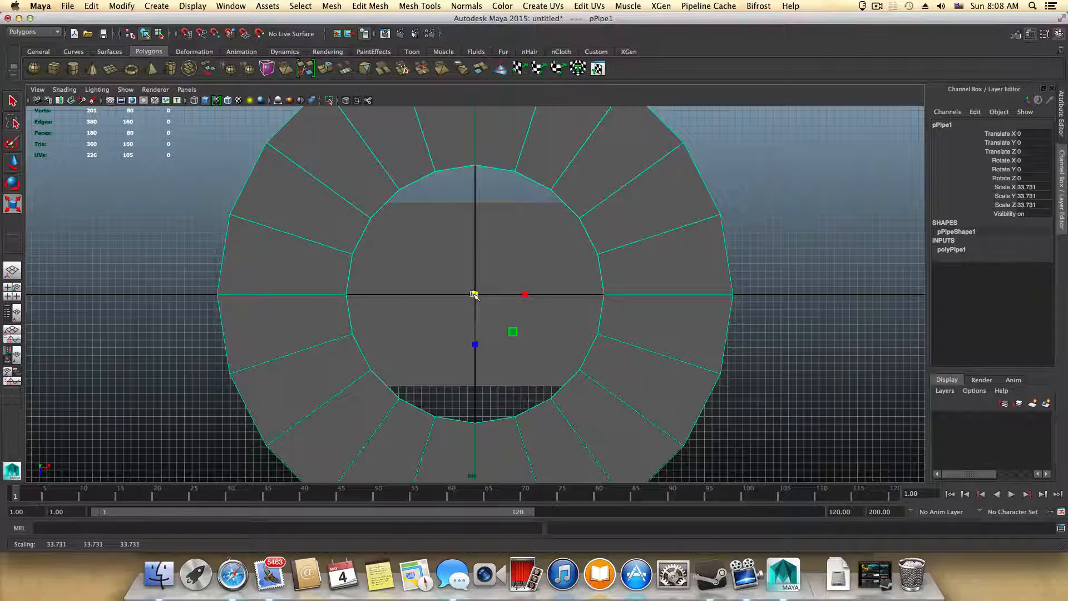
left_click_drag(474, 293, 496, 303)
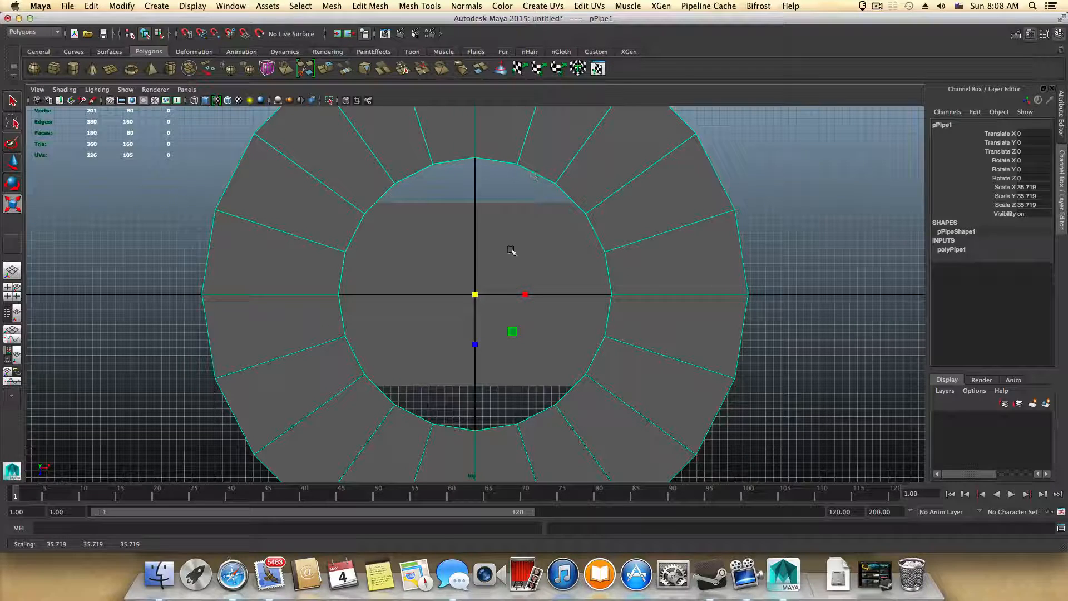
left_click_drag(476, 295, 477, 311)
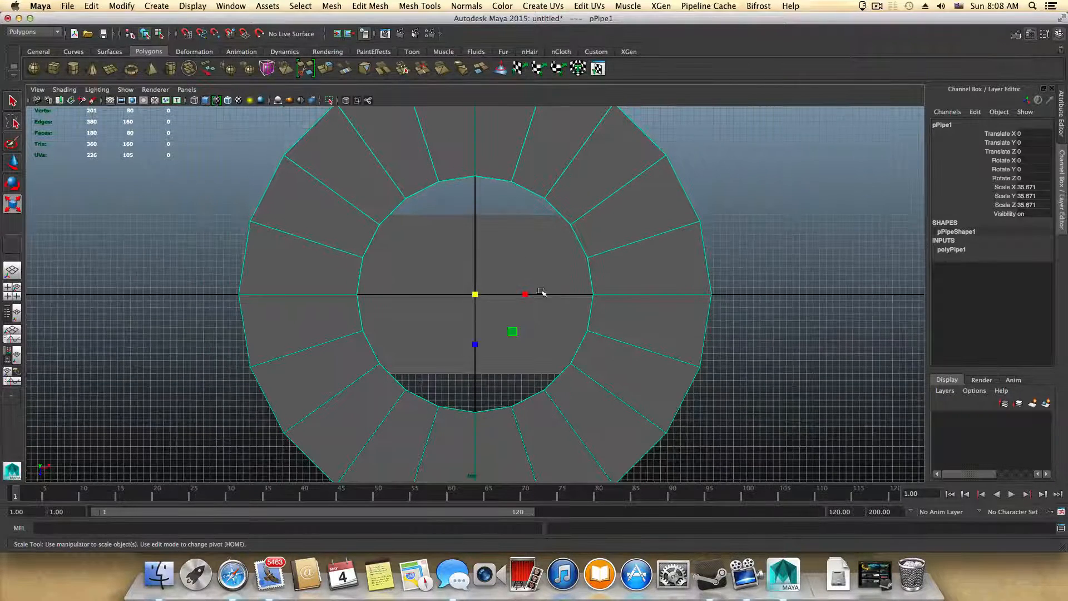
scroll(529, 305, "down", 3)
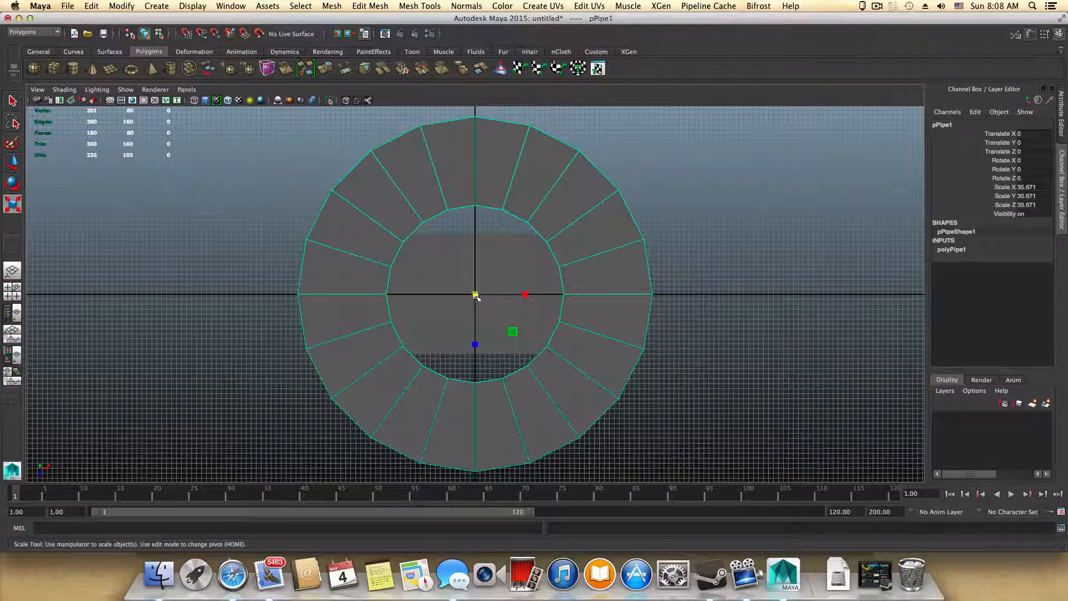
Adjust the pipe's uniform scale to about 35.45 on all axes and show the scene in a maximised perspective view.
left_click_drag(475, 294, 475, 295)
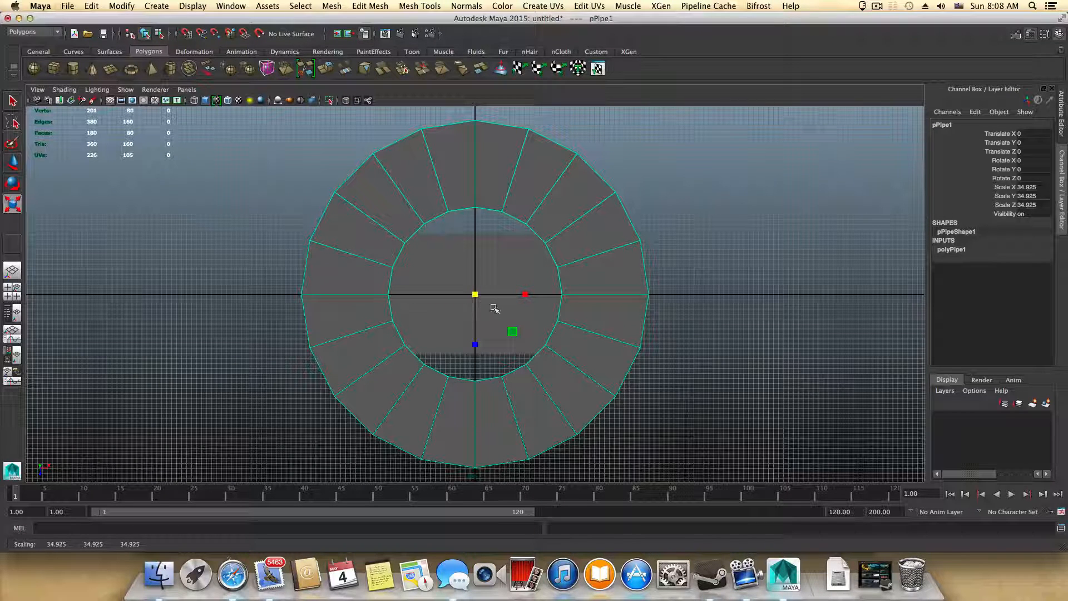
left_click_drag(475, 295, 483, 302)
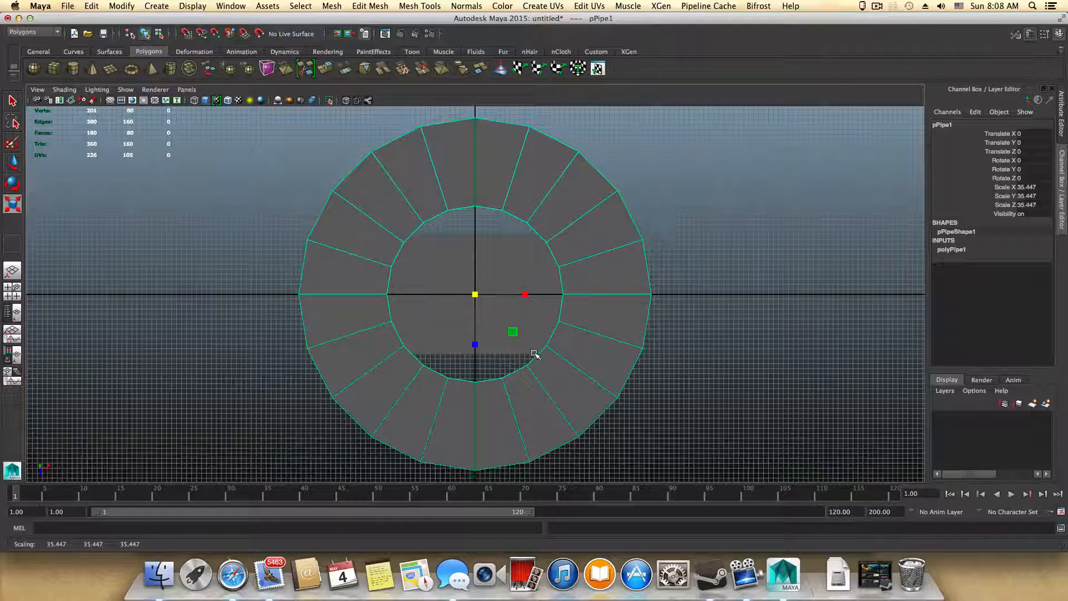
key("space")
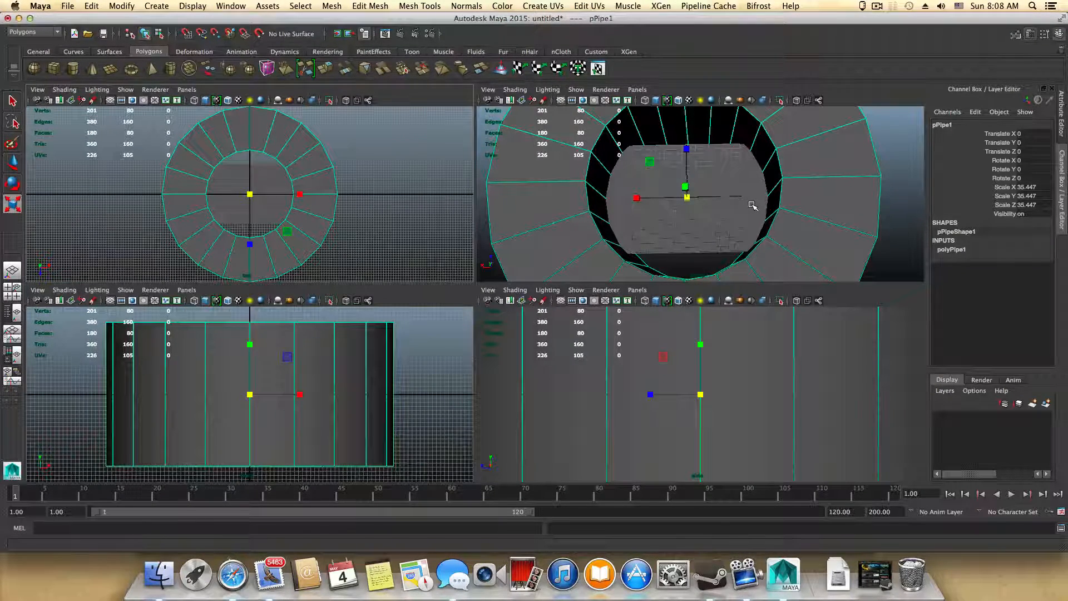
key("space")
Delete the pipe's outer, inner and bottom faces, keeping only the flat top ring.
scroll(663, 341, "down", 6)
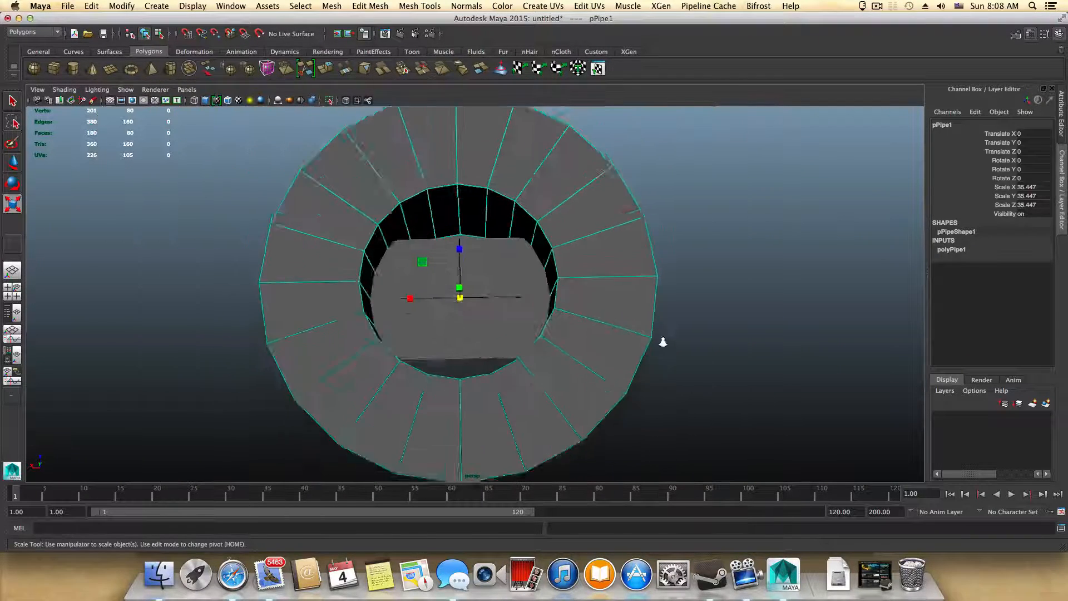
left_click_drag(644, 348, 625, 298, "alt")
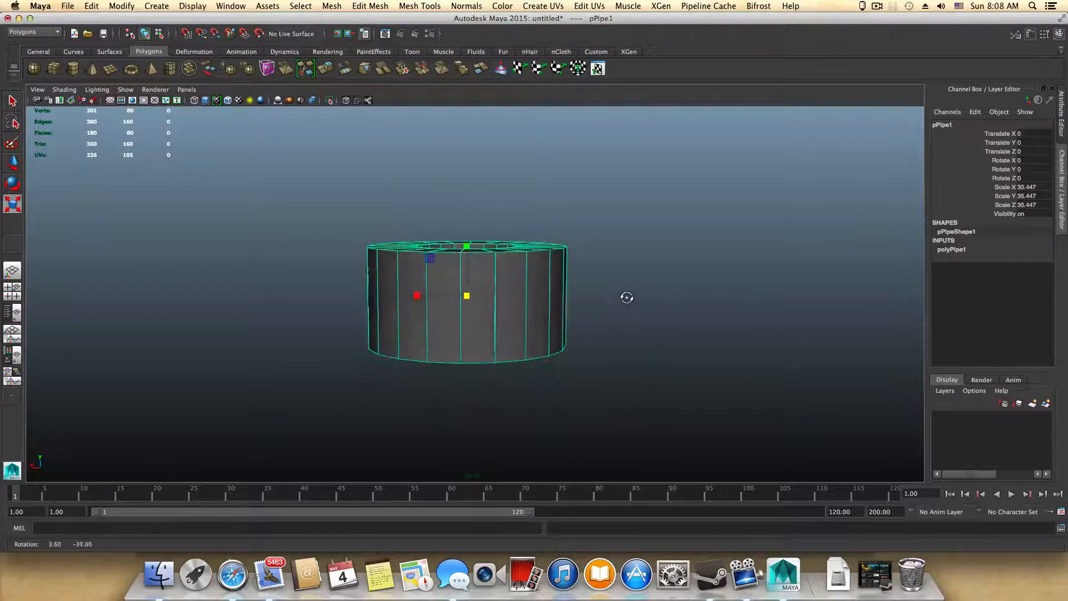
right_click_drag(510, 250, 511, 279)
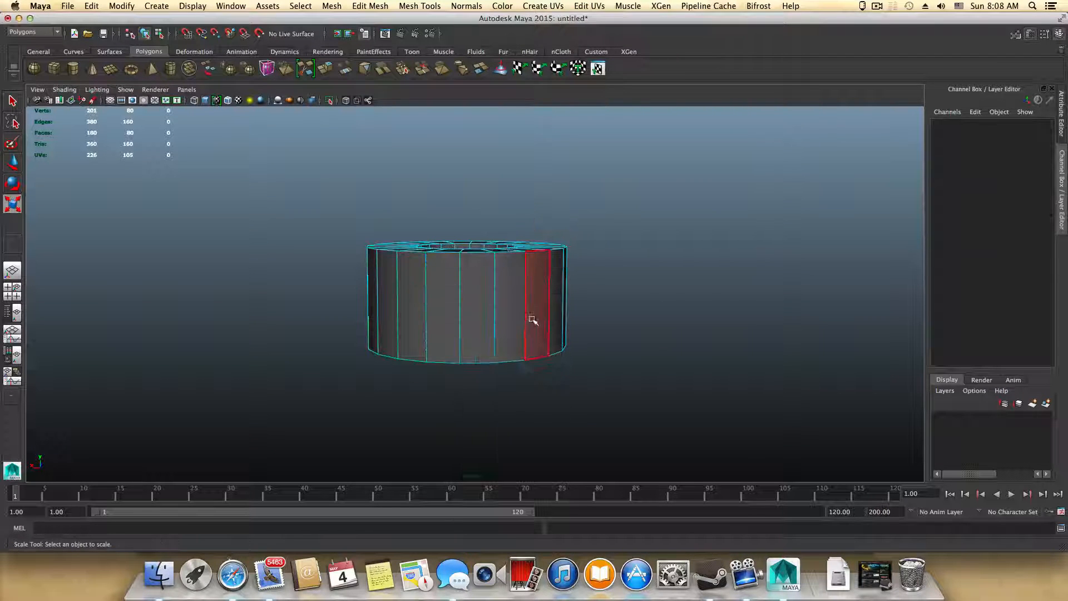
left_click_drag(283, 297, 843, 424)
left_click_drag(657, 354, 656, 329, "alt")
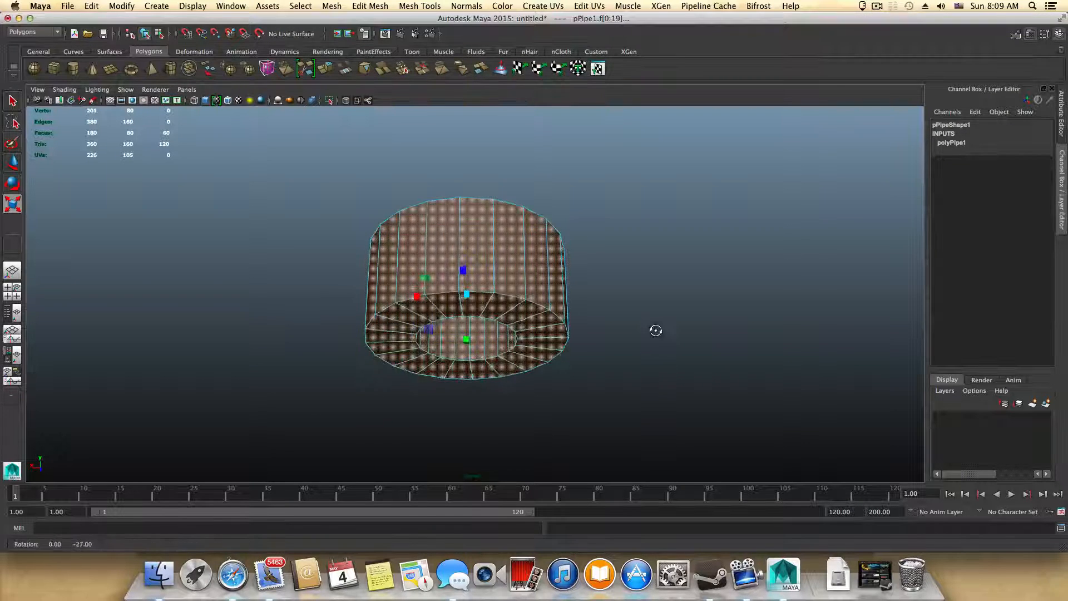
left_click_drag(567, 312, 557, 396, "alt")
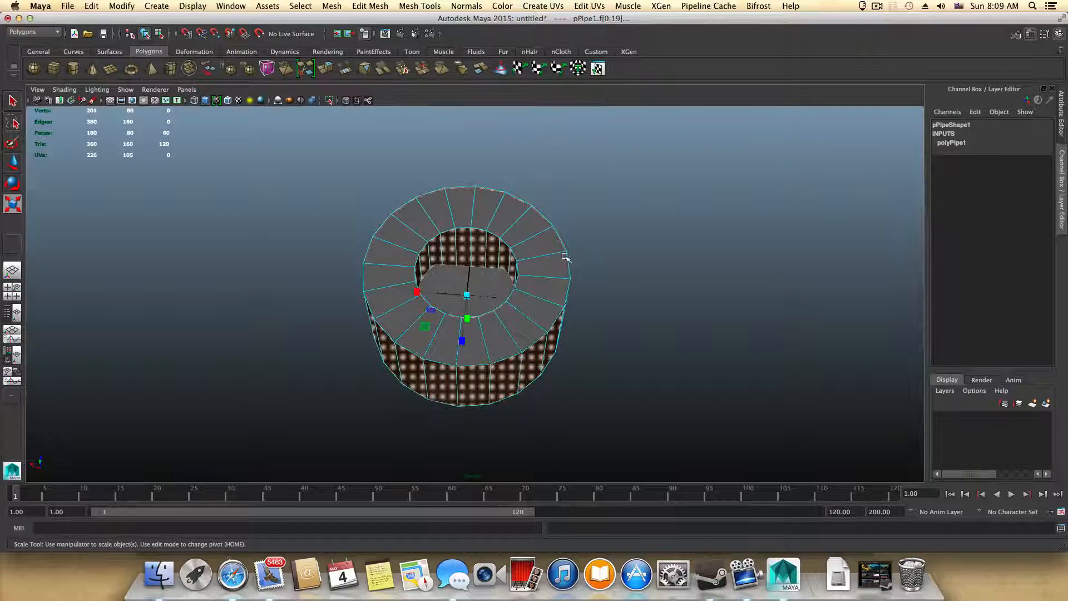
left_click_drag(410, 417, 419, 362, "alt")
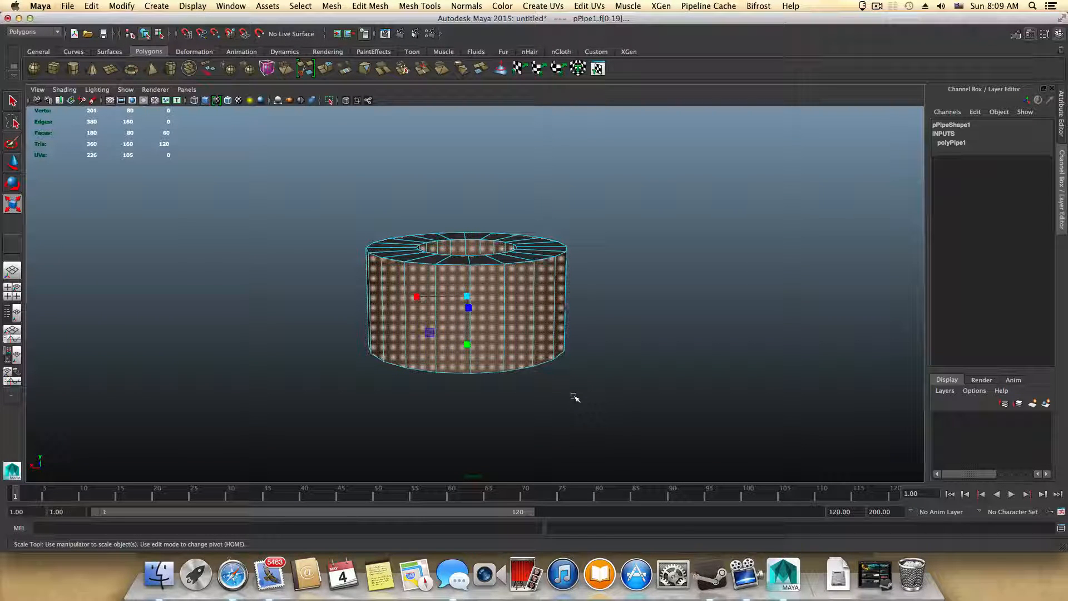
key("Delete")
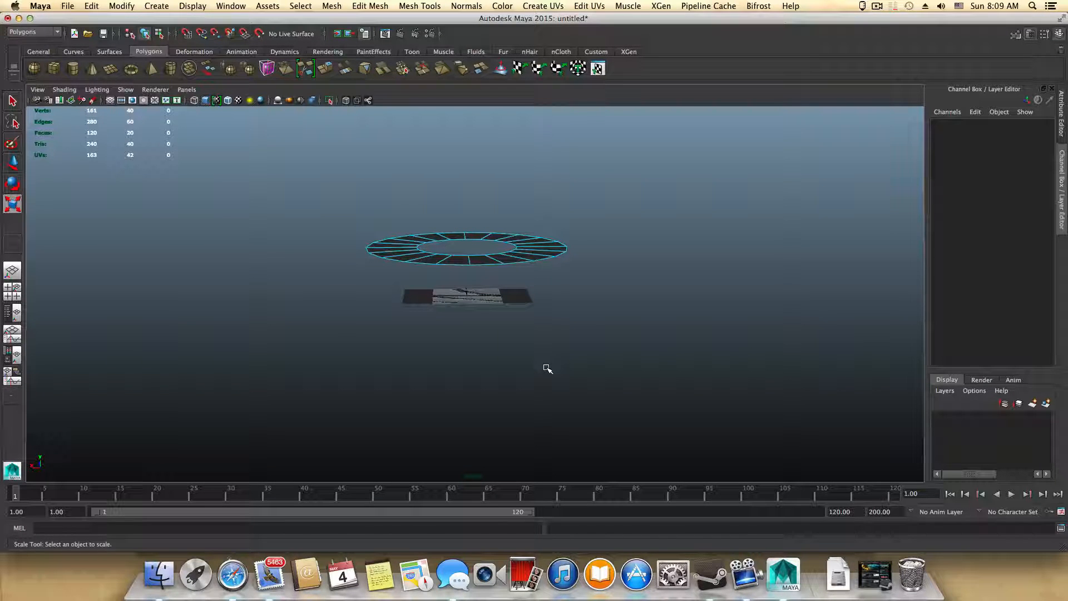
Return to object selection with the ring selected and centre its pivot.
key("F8")
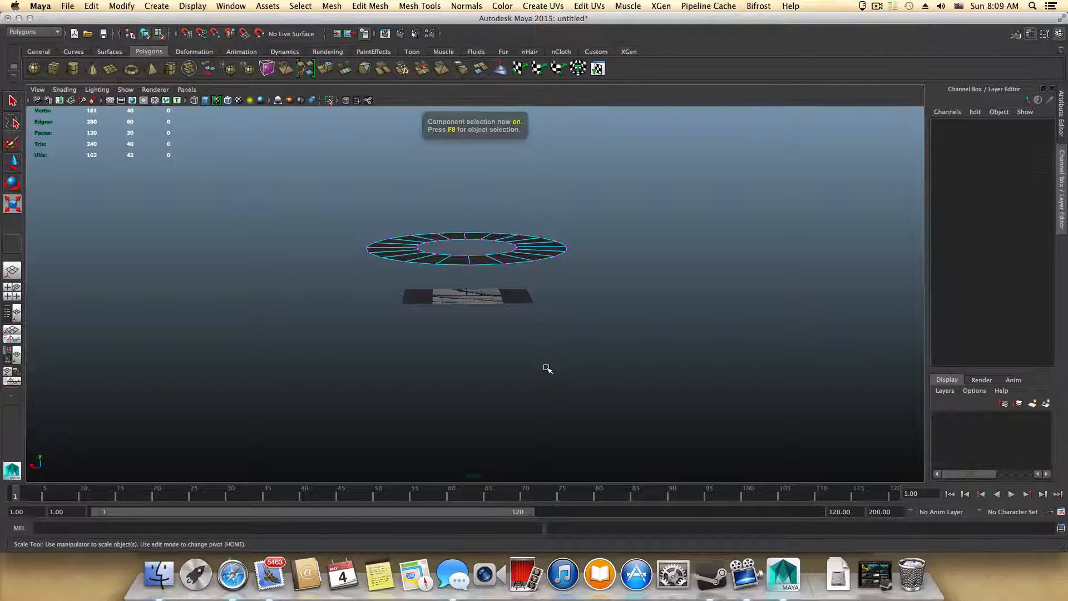
left_click_drag(511, 379, 483, 350, "alt")
right_click_drag(483, 350, 638, 429, "alt")
left_click_drag(638, 429, 585, 439, "alt")
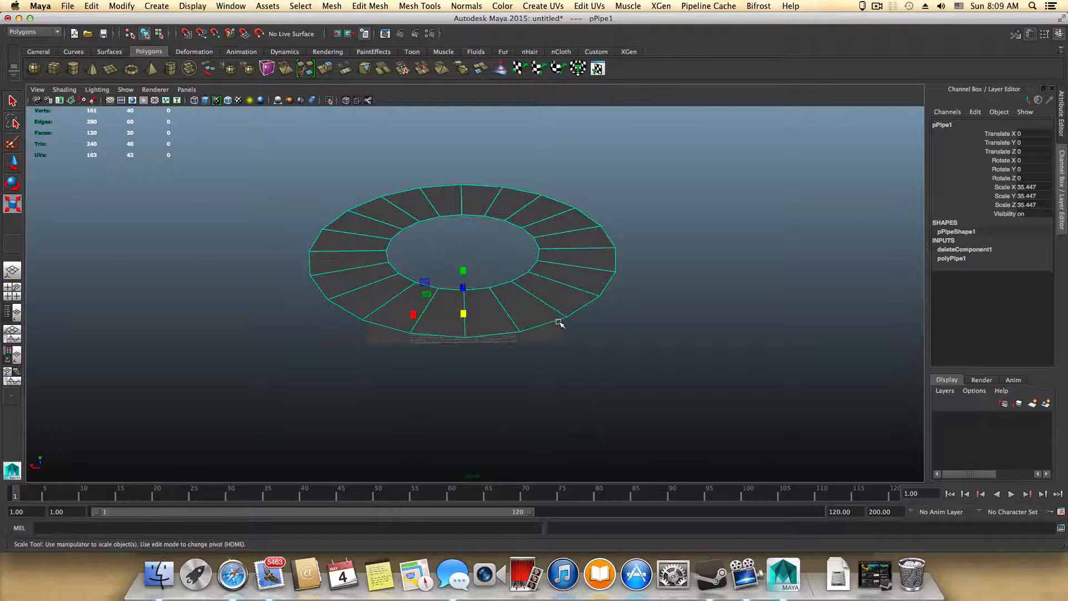
left_click_drag(559, 322, 558, 356, "alt")
left_click(116, 5)
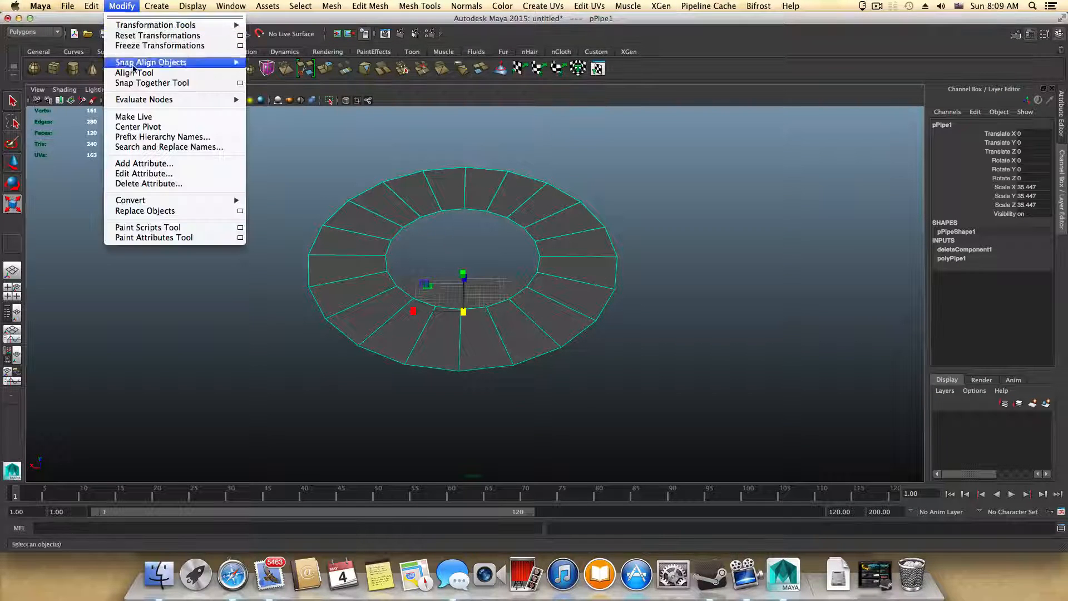
left_click(134, 129)
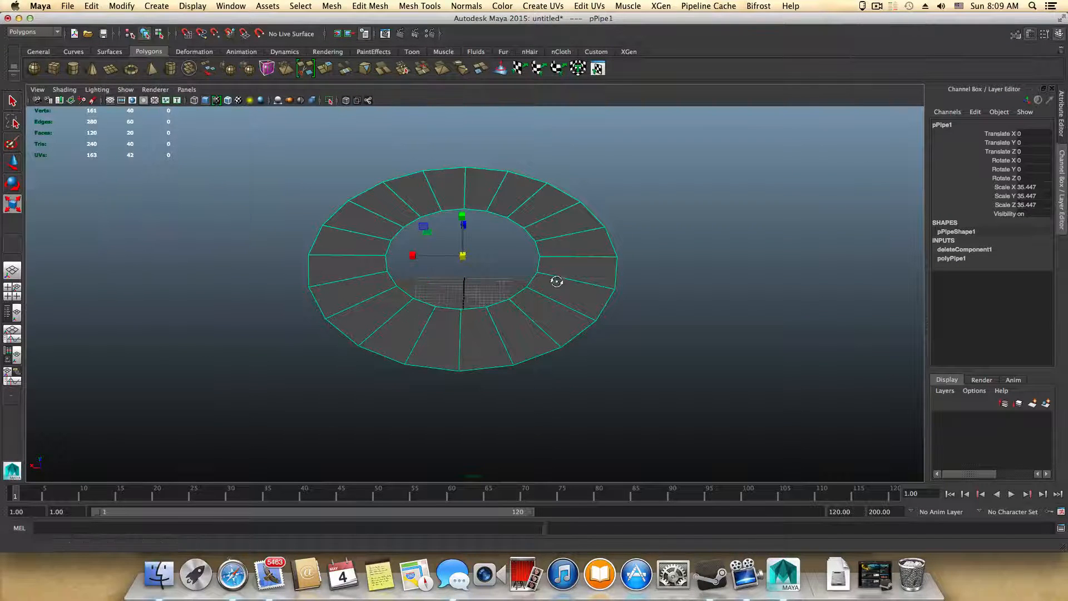
Move the ring straight down onto the court plane with grid snapping enabled, to Translate Y -17.723.
left_click_drag(554, 281, 543, 244, "alt")
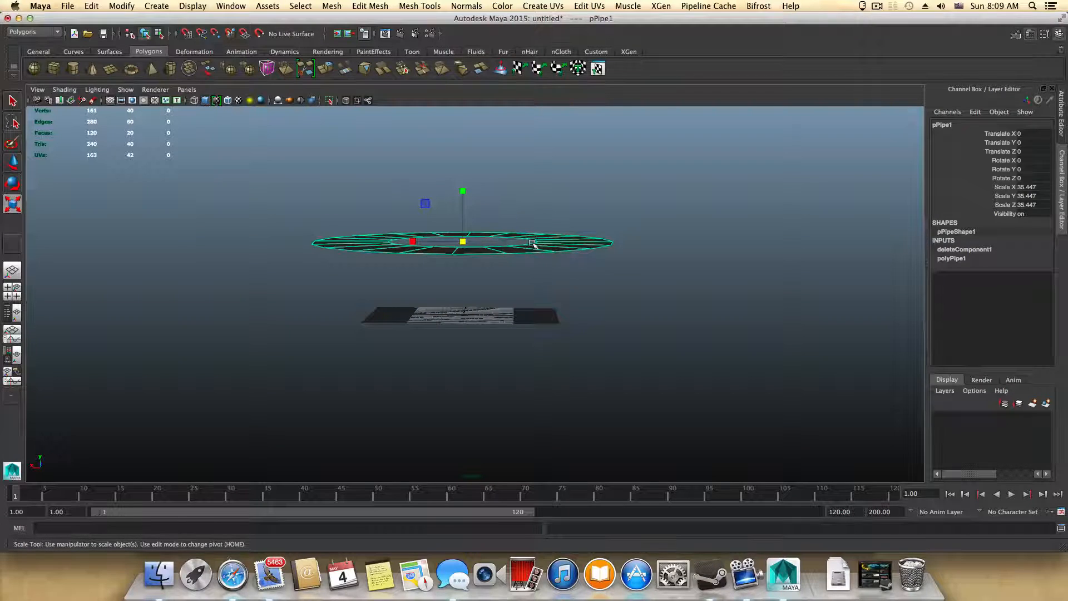
left_click_drag(440, 339, 442, 356, "alt")
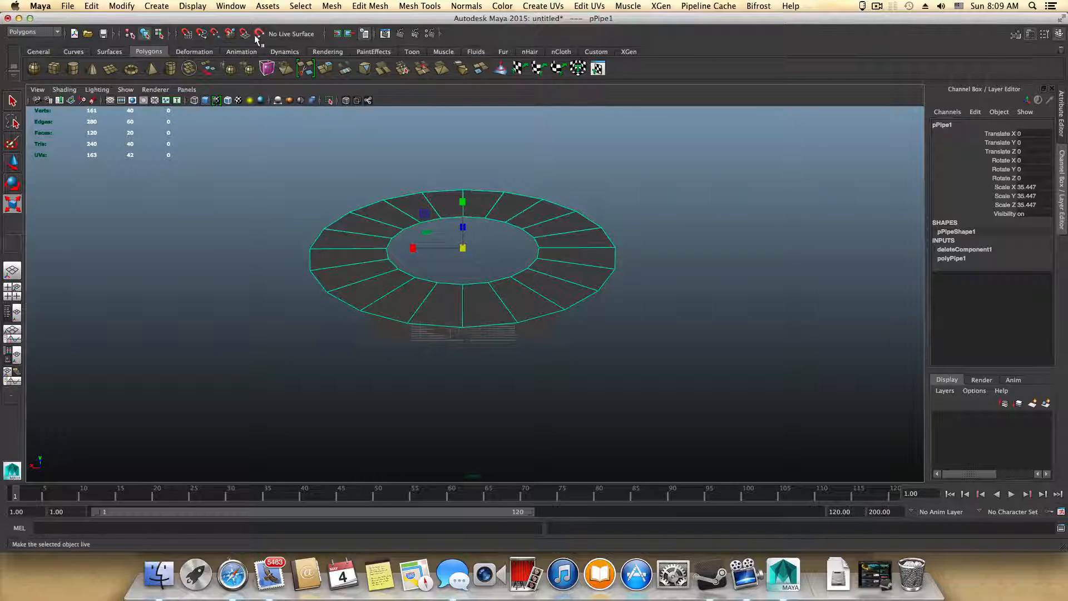
left_click(187, 35)
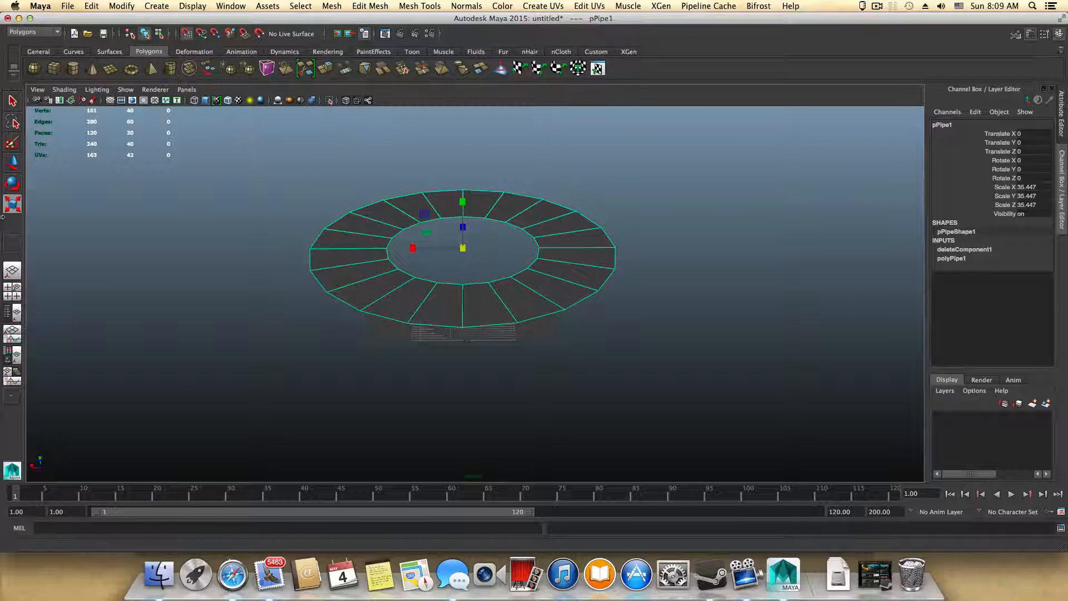
left_click(13, 163)
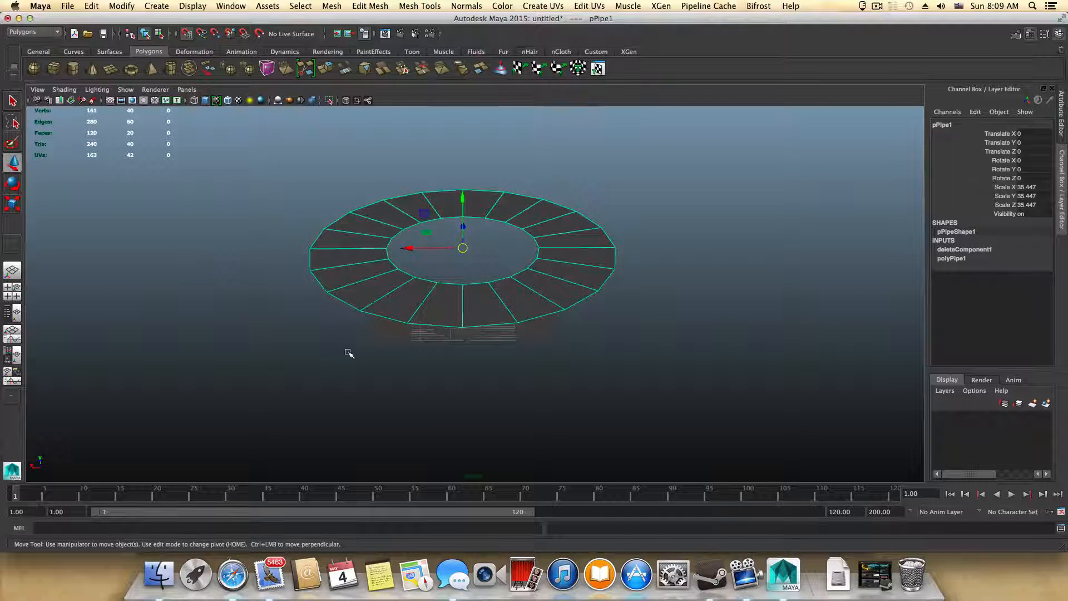
left_click_drag(349, 353, 358, 322, "alt")
left_click_drag(462, 196, 472, 358)
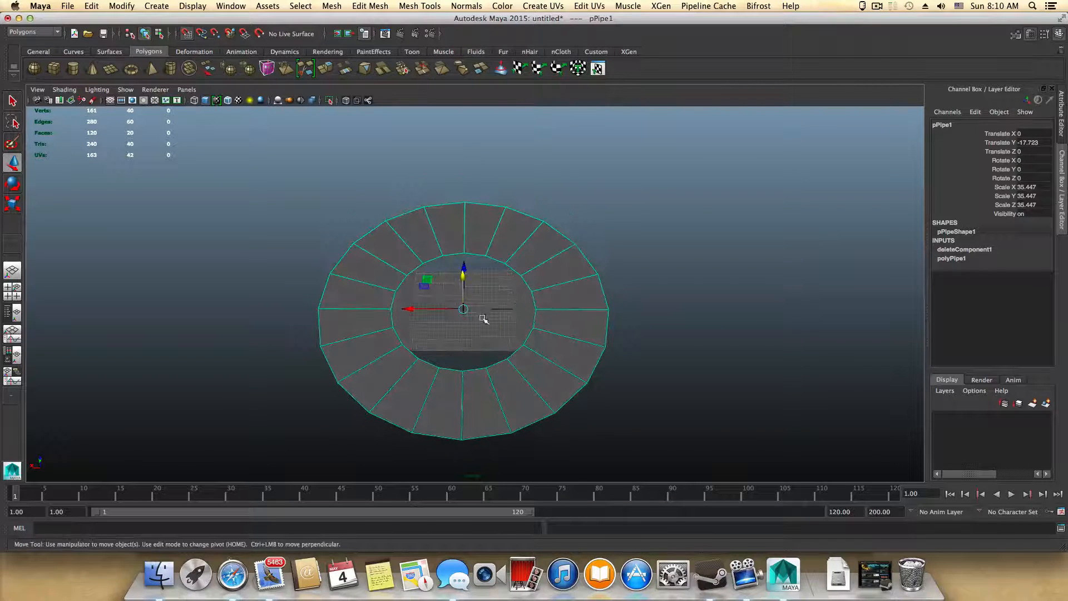
Select the ten faces forming the right half of the ring and extract them as a separate mesh.
mouse_move(483, 319)
left_mouse_down("alt")
mouse_move(483, 328)
mouse_move(480, 305)
mouse_move(479, 370)
mouse_move(486, 324)
left_mouse_up("alt")
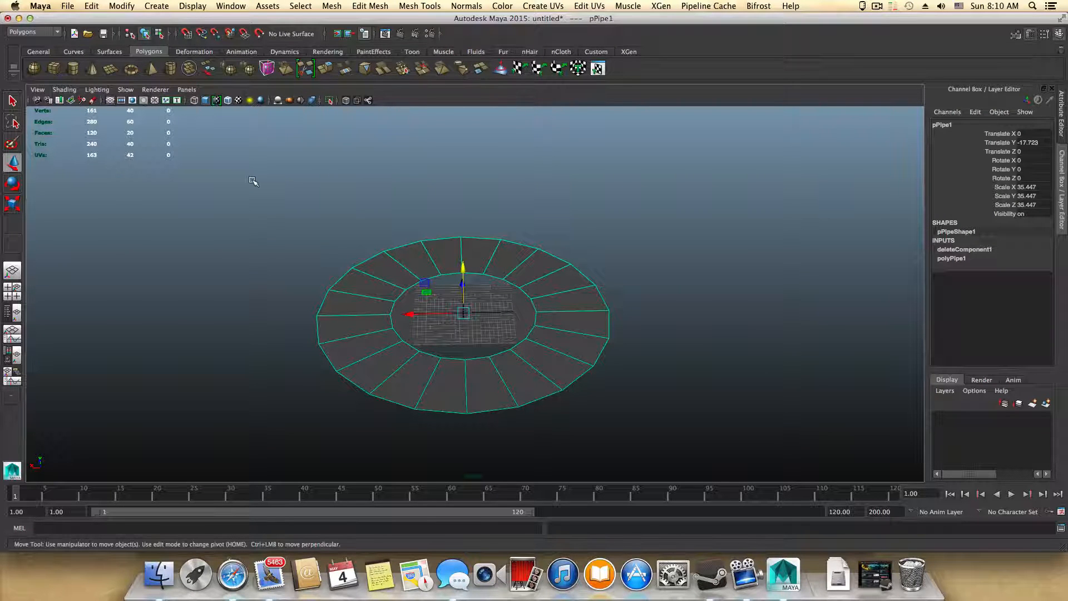
left_click_drag(568, 317, 539, 305, "alt")
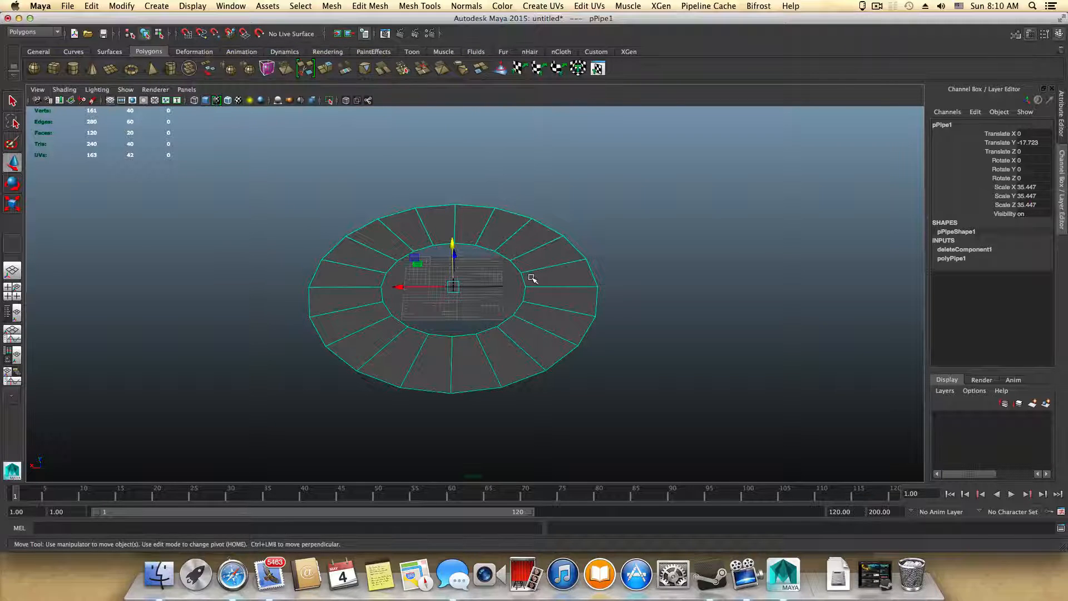
scroll(532, 278, "up", 5)
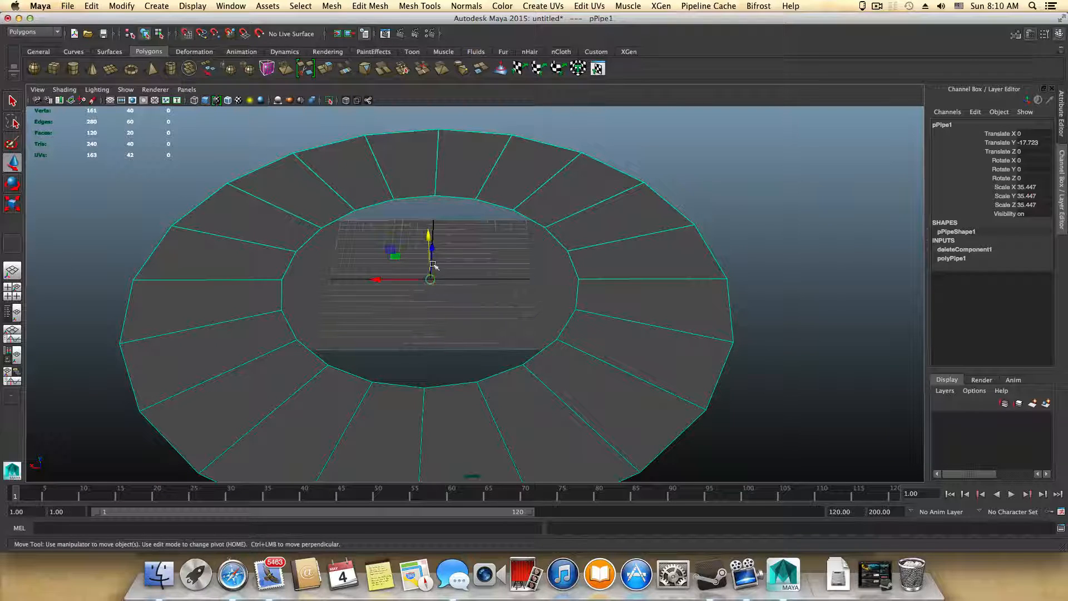
left_click_drag(567, 369, 559, 370, "alt")
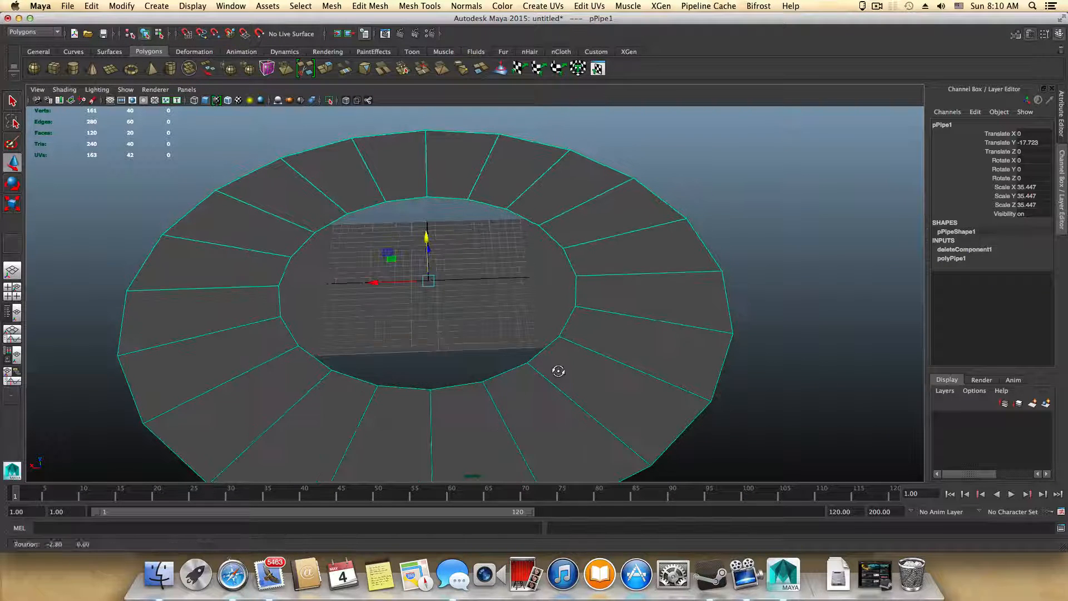
right_click_drag(558, 370, 356, 376, "alt")
right_click_drag(606, 329, 638, 463)
left_click_drag(635, 421, 623, 416, "alt")
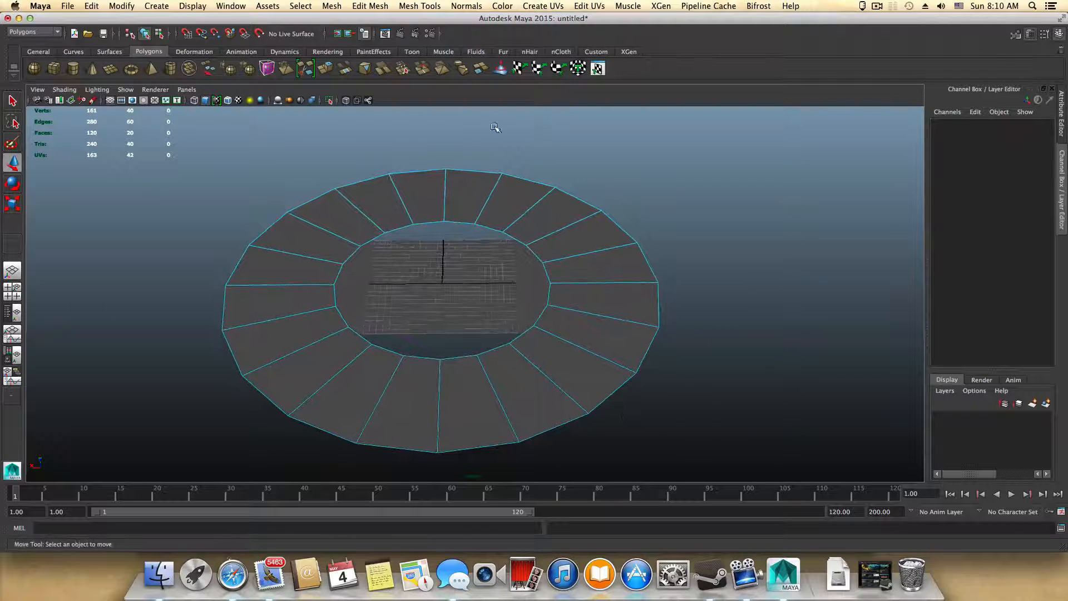
left_click_drag(474, 137, 770, 503)
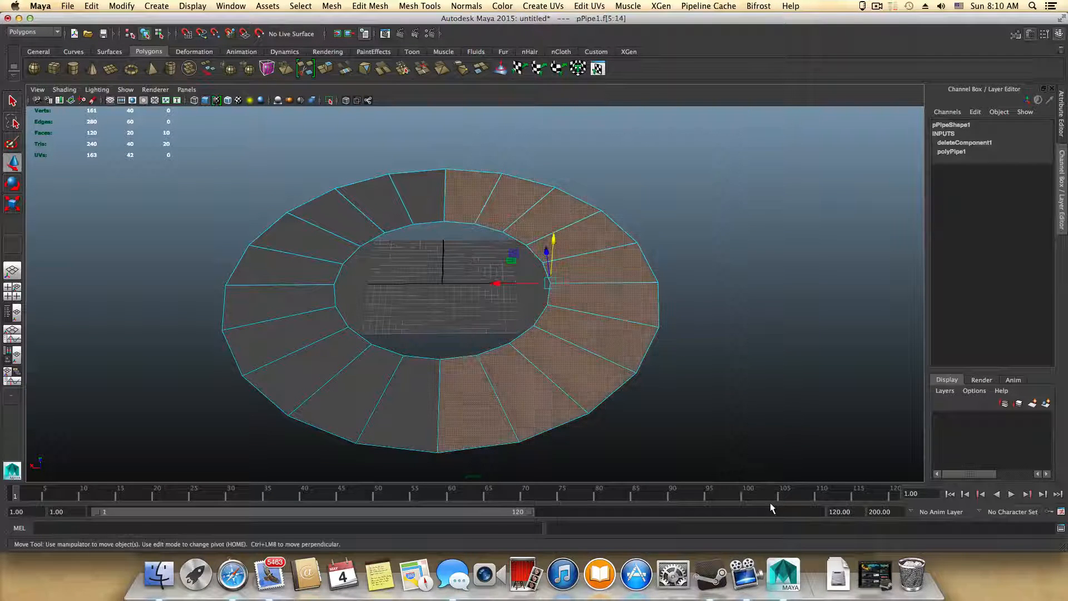
left_click_drag(695, 434, 692, 401, "alt")
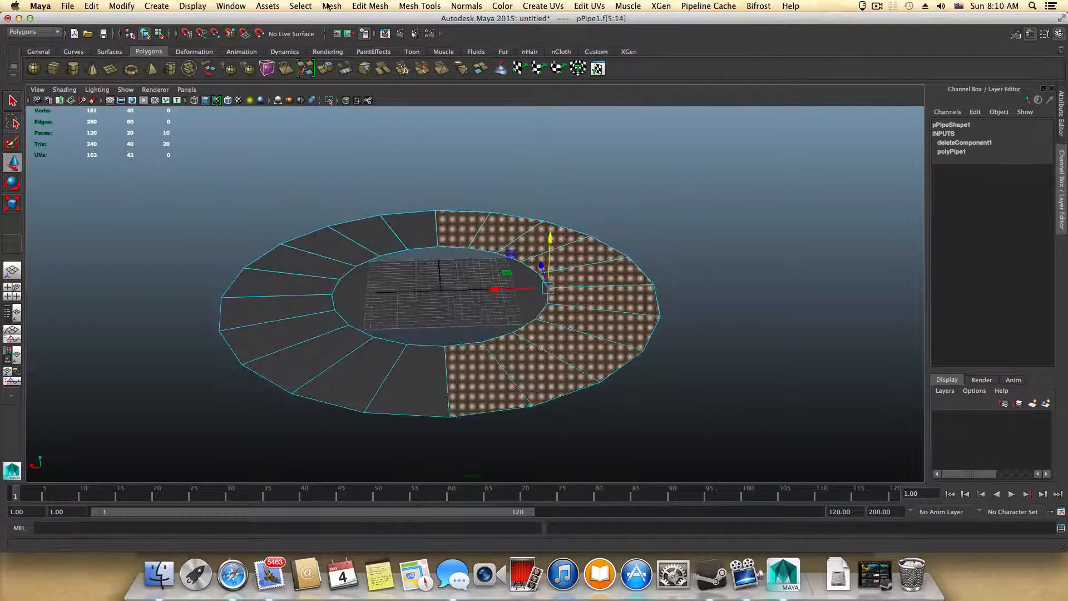
left_click(332, 7)
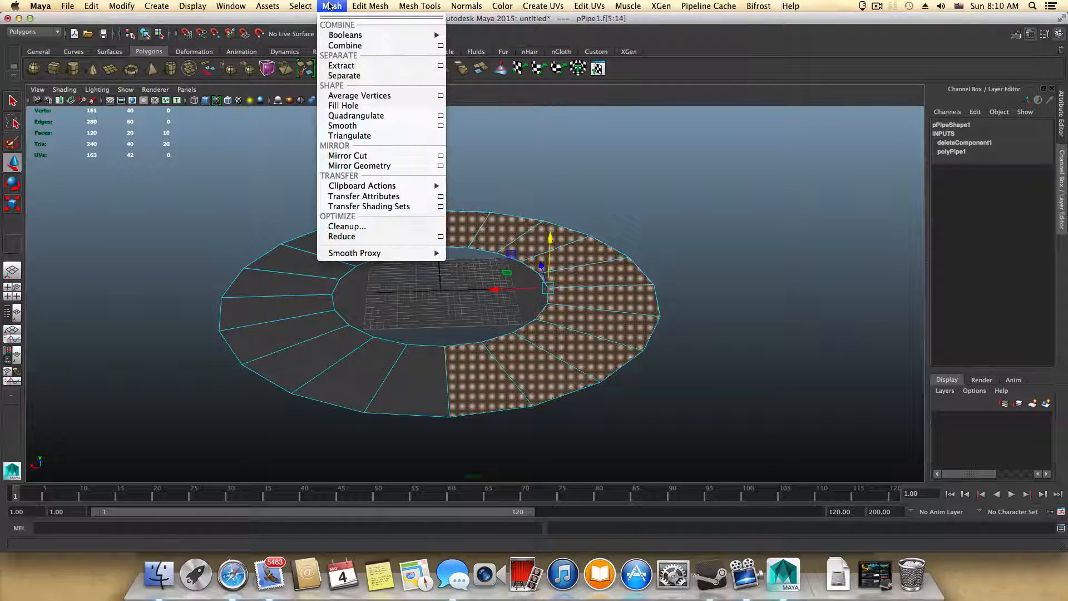
left_click(344, 66)
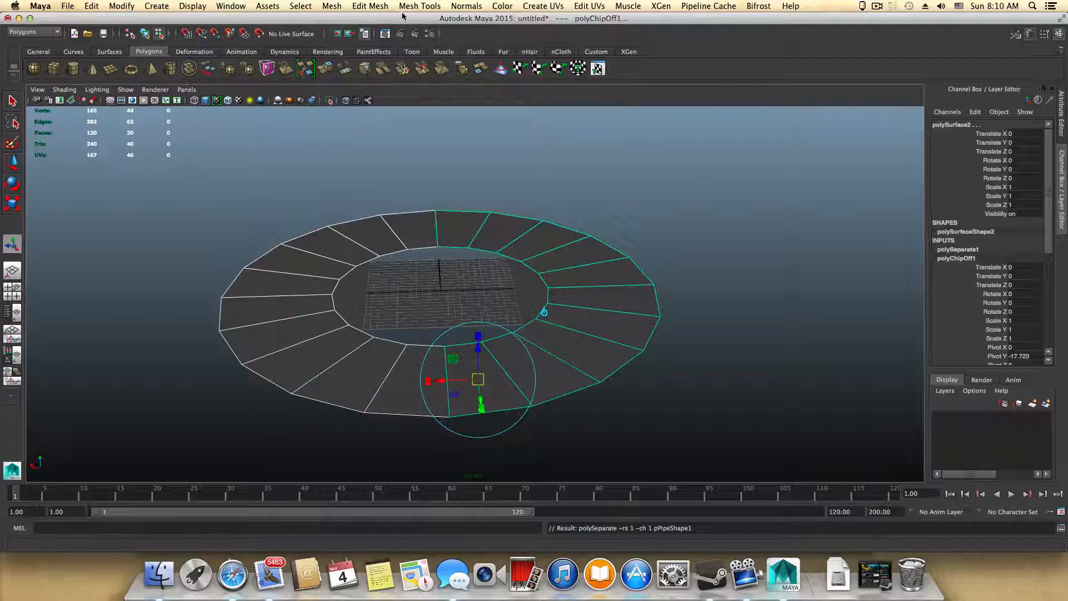
left_click(332, 6)
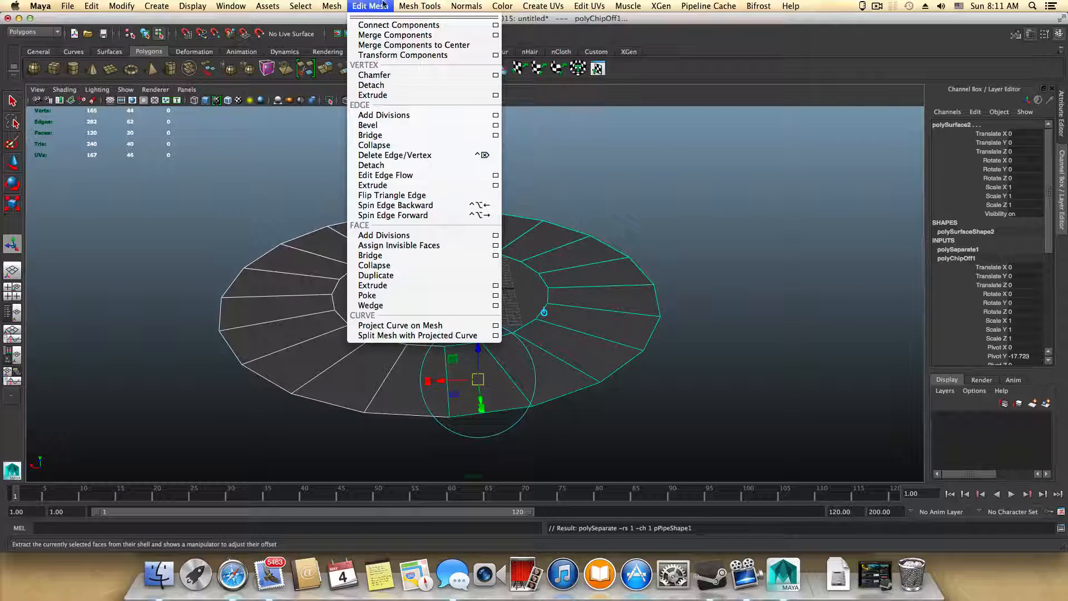
mouse_move(332, 7)
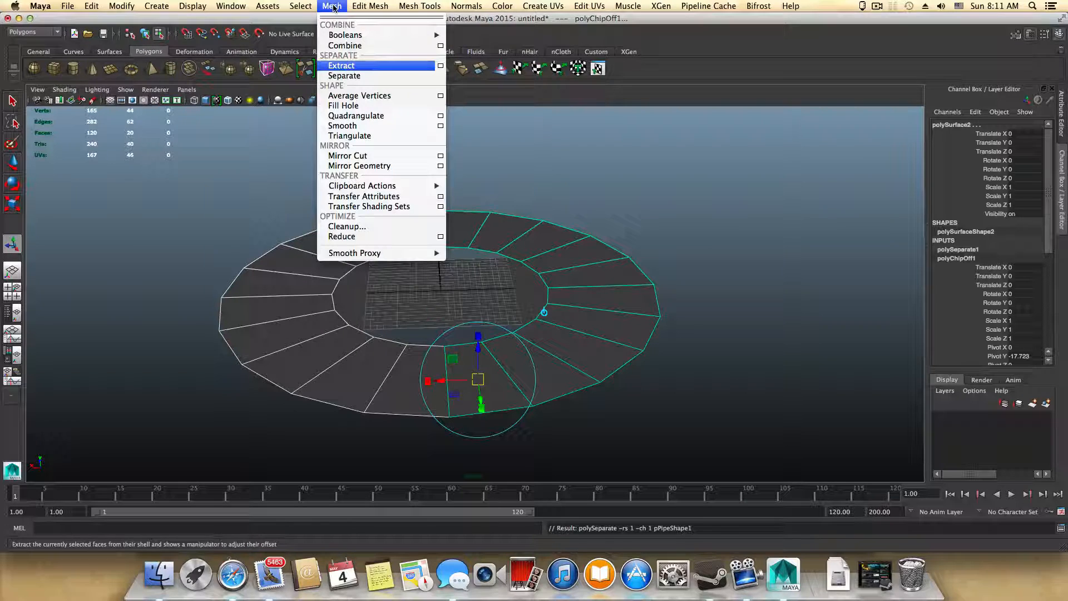
mouse_move(422, 6)
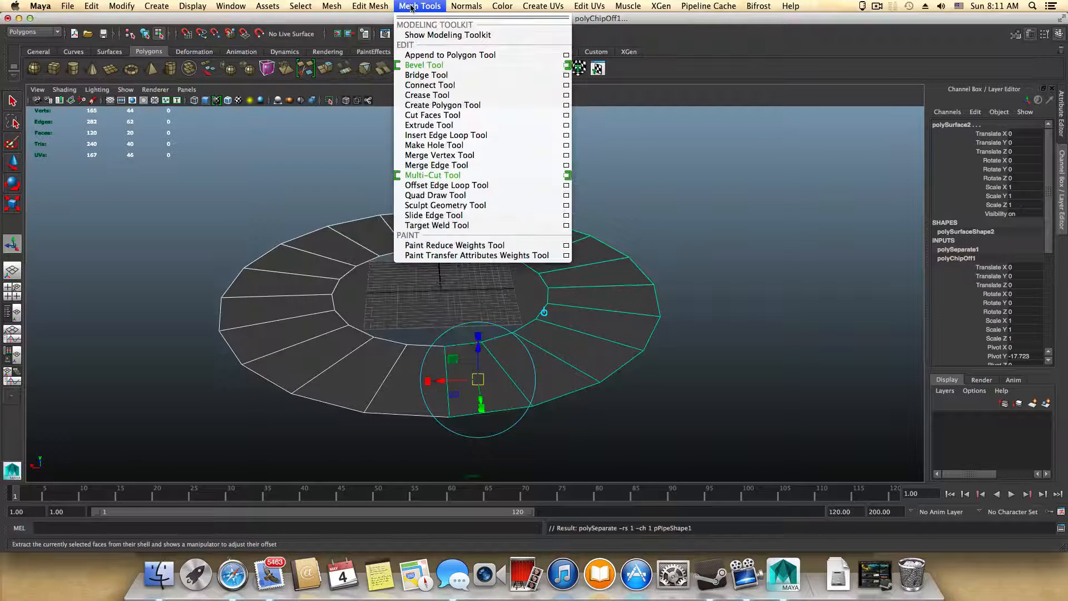
left_click(590, 250)
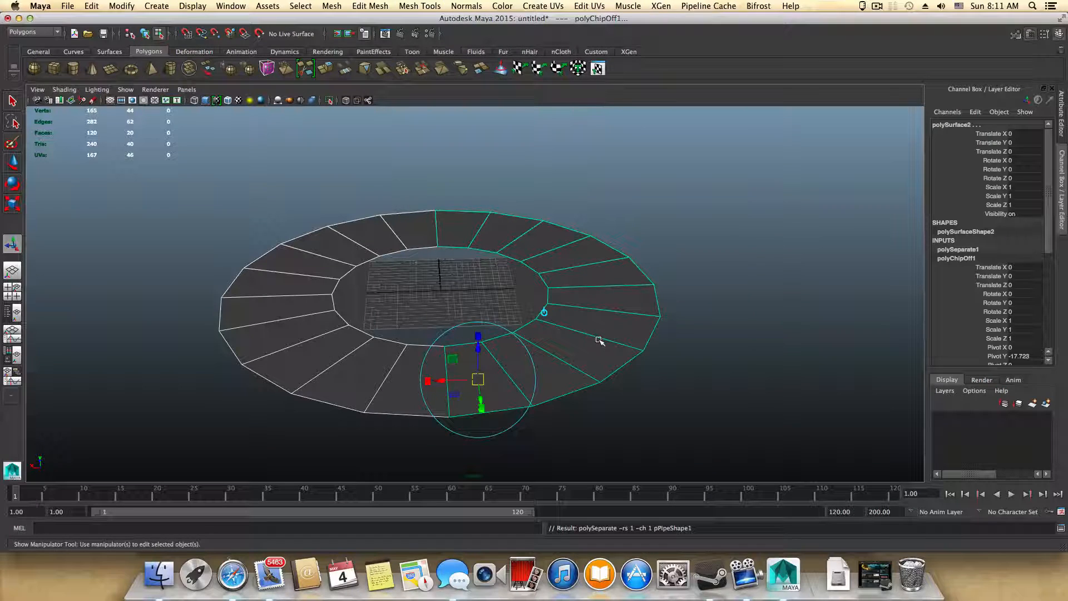
Return to object selection and select only the extracted right half of the ring.
key("F8")
key("F8")
key("F8")
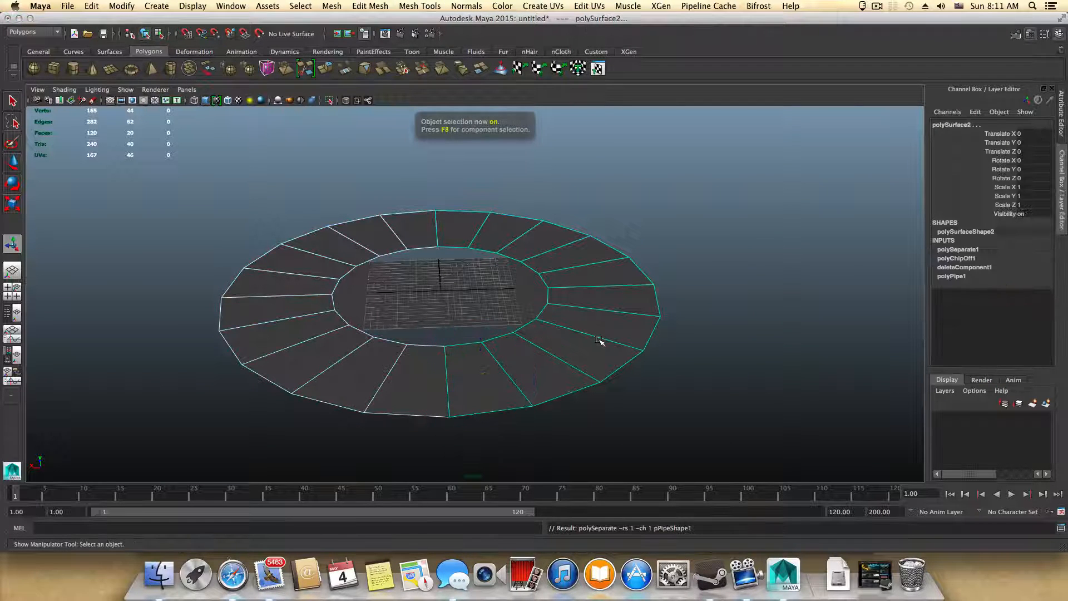
left_click(600, 341)
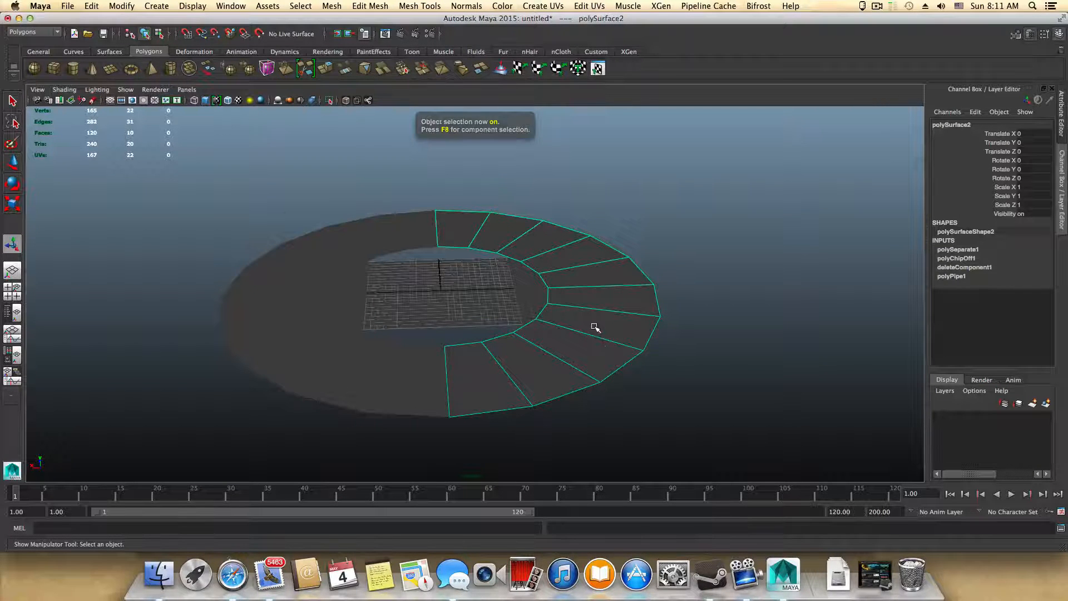
left_click_drag(595, 327, 588, 341, "alt")
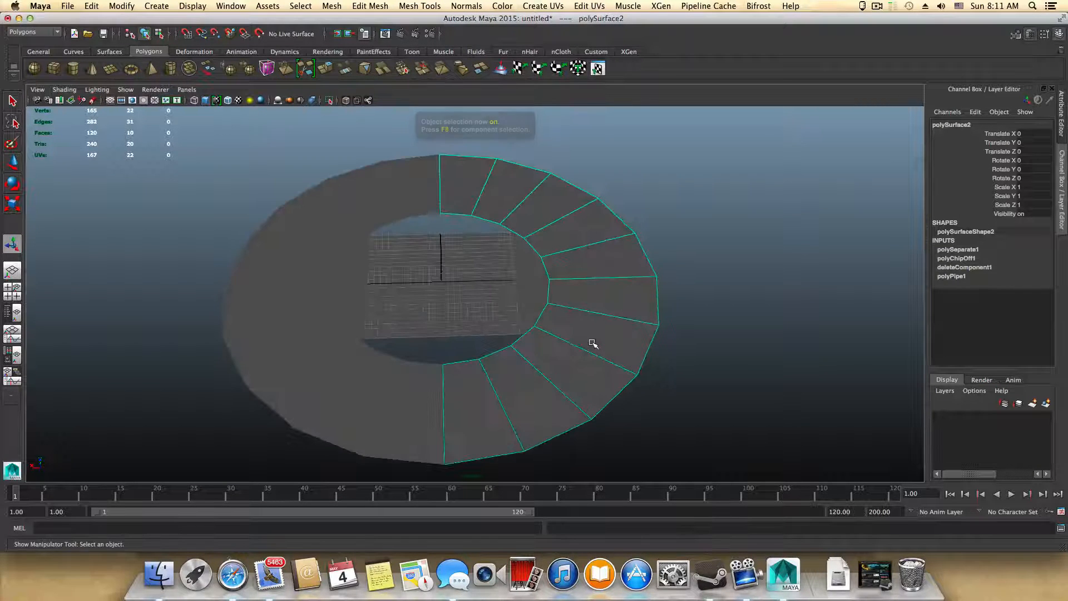
Add the left half to the selection and centre the pivots of both ring halves.
left_click(13, 162)
left_click_drag(508, 418, 508, 367, "alt")
left_click(358, 319, "shift")
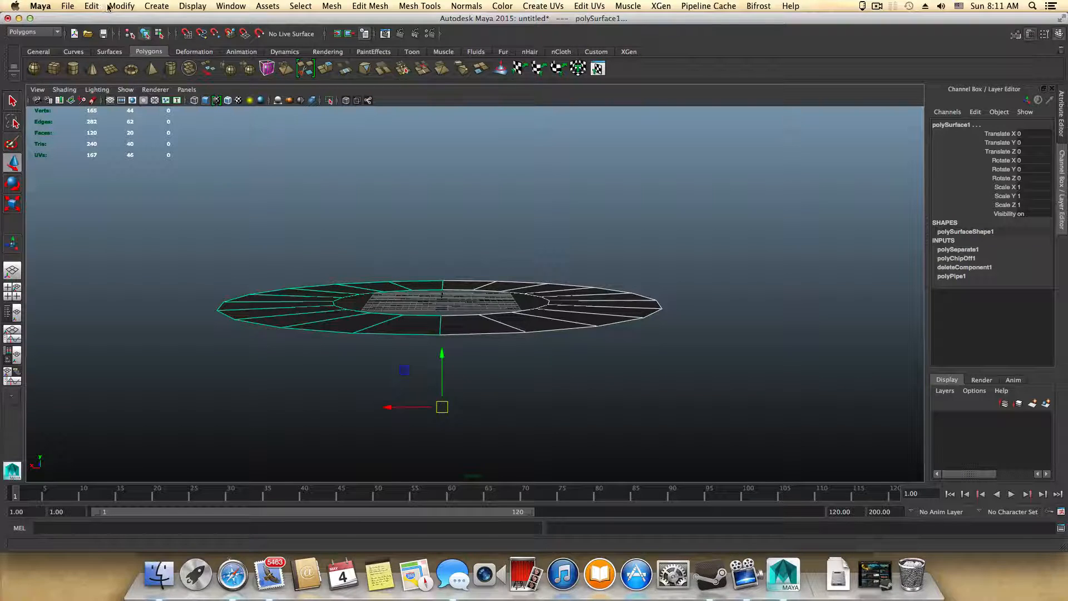
left_click(121, 5)
left_click(148, 127)
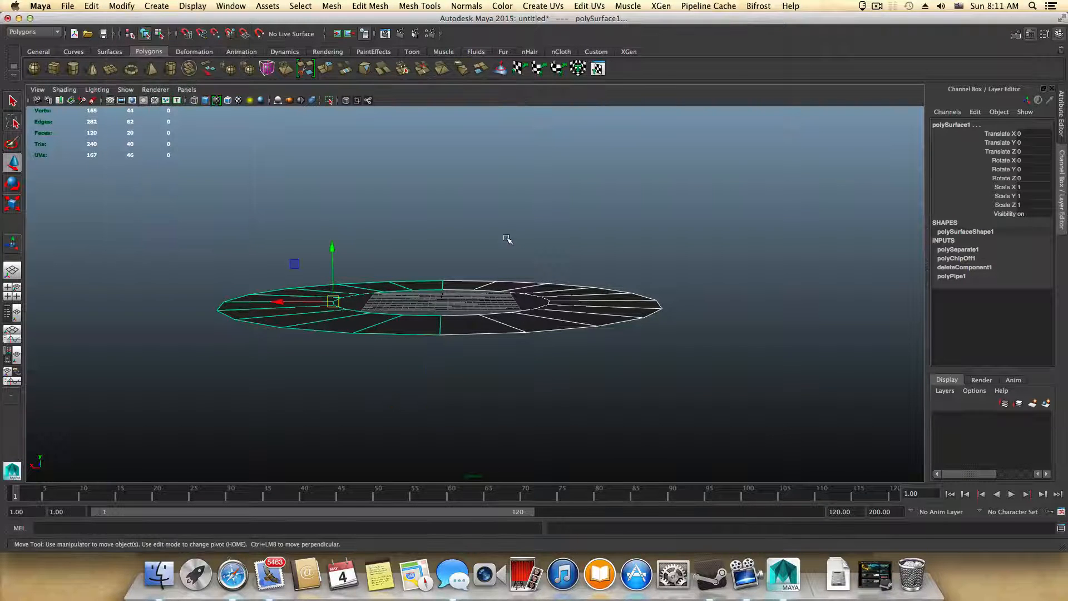
Undo the pivot centring and the face extraction, back to the undivided ring in object selection.
left_click_drag(506, 237, 506, 274, "alt")
key("z")
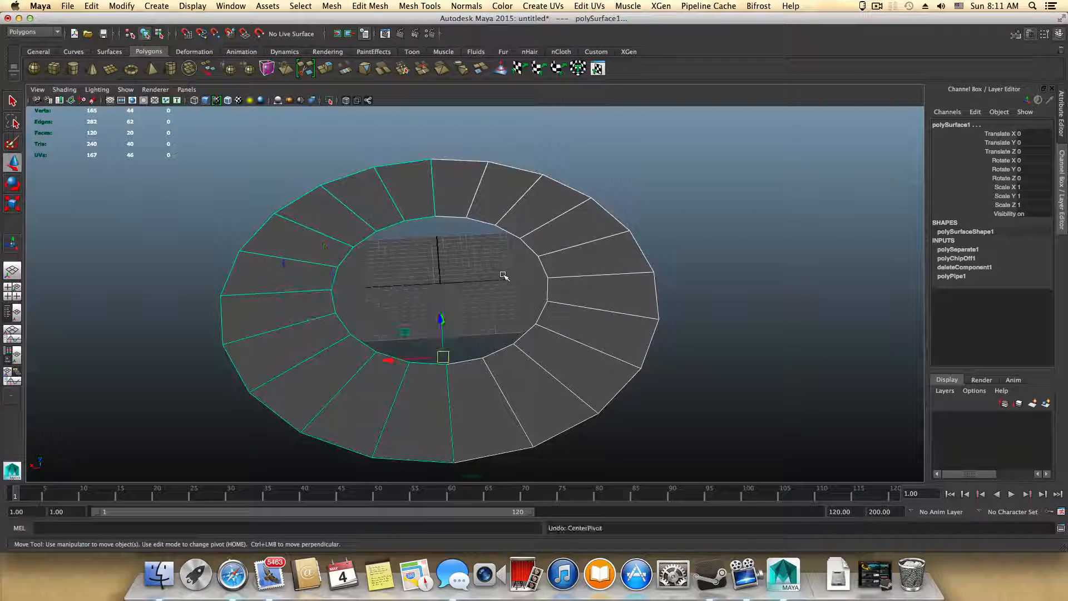
key("z")
key("z")
key("z")
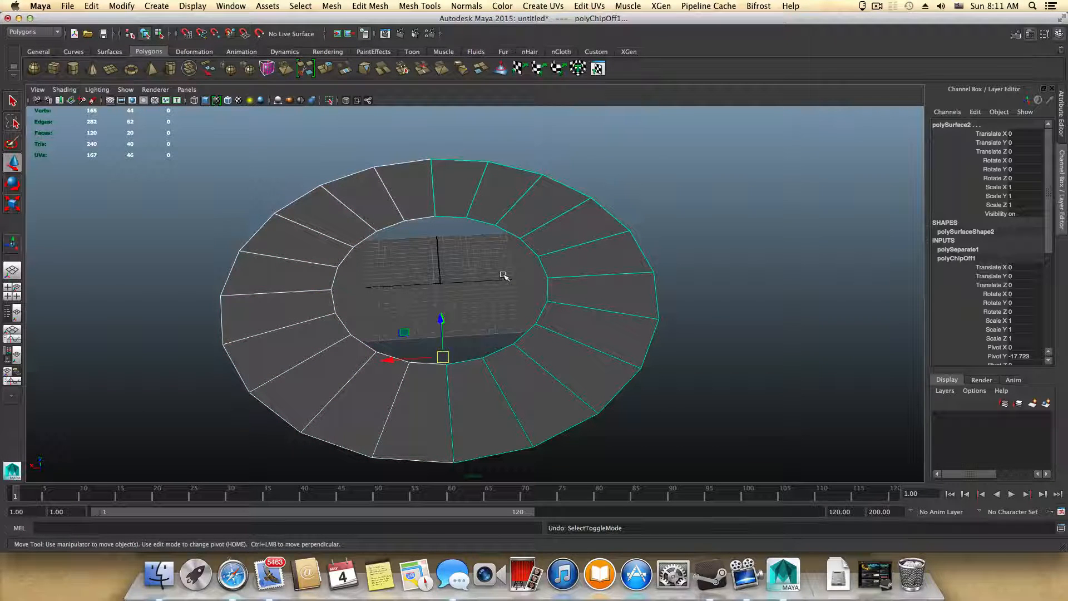
key("z")
key("z")
key("z")
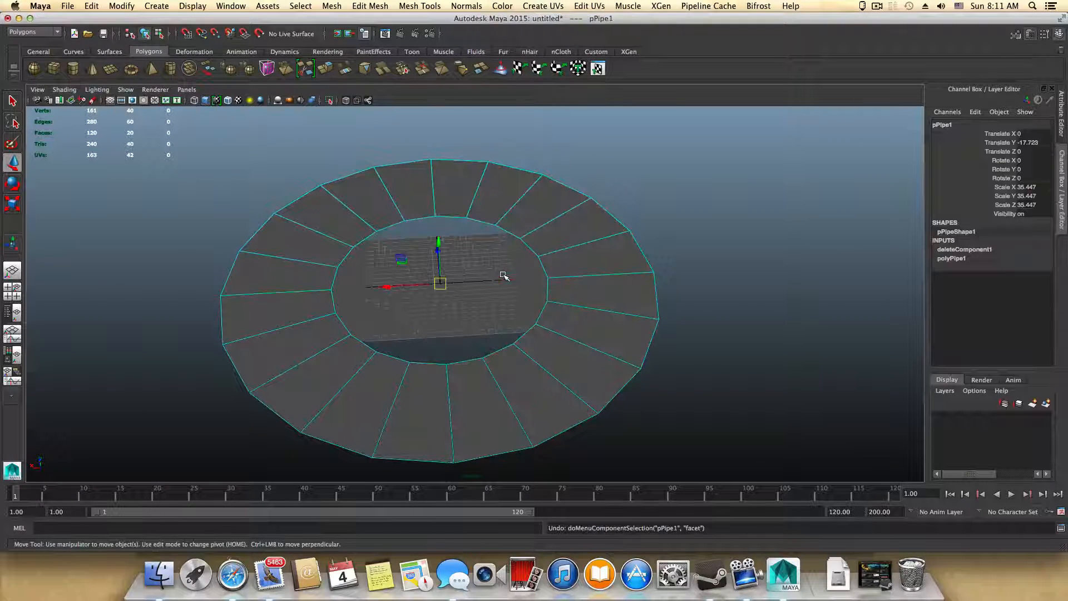
Extract the ten faces of the ring's right half as a separate mesh and return to object selection.
left_click_drag(481, 341, 486, 308, "alt")
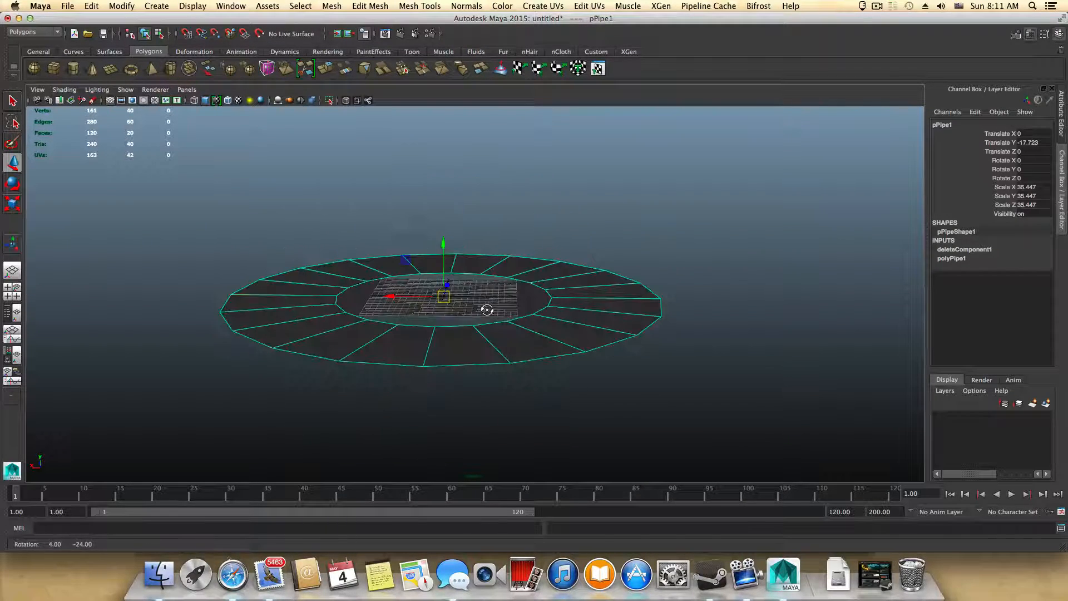
right_click_drag(579, 296, 580, 324)
left_click_drag(580, 324, 573, 341, "alt")
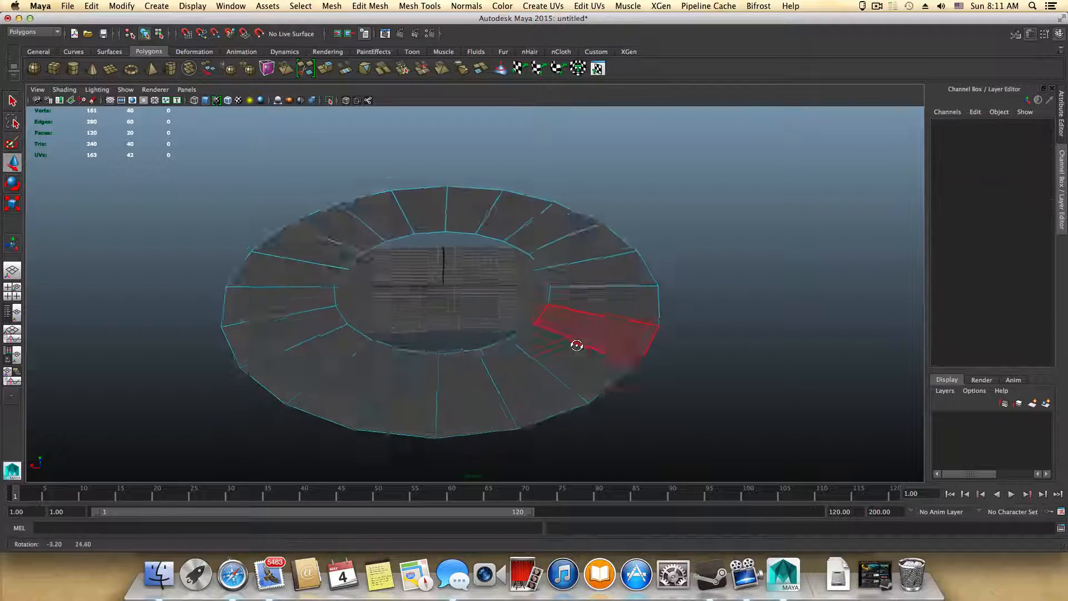
left_click_drag(458, 159, 682, 474)
left_click(329, 5)
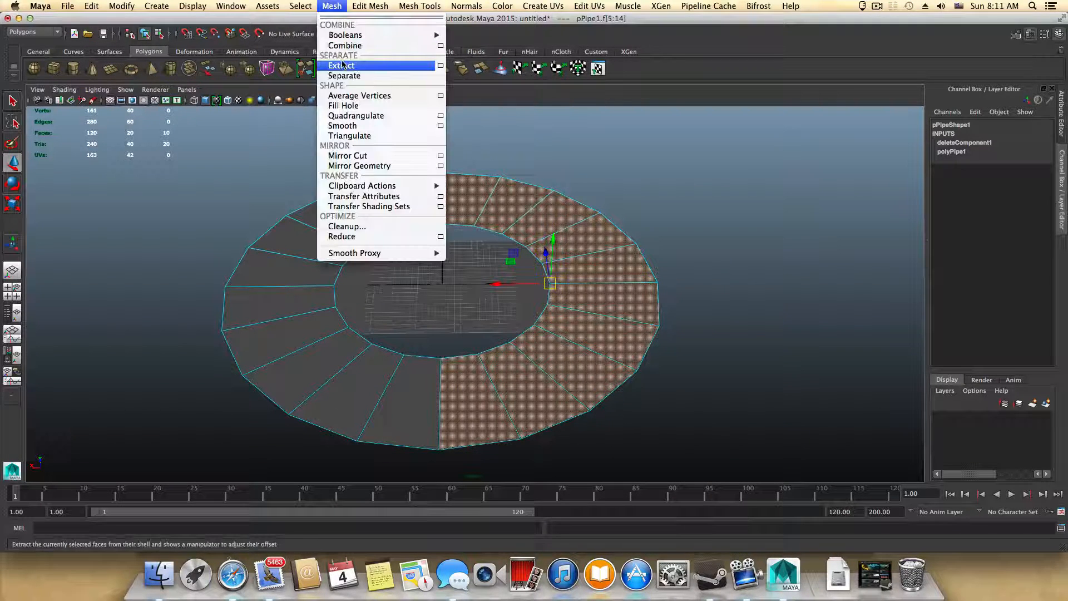
left_click(341, 66)
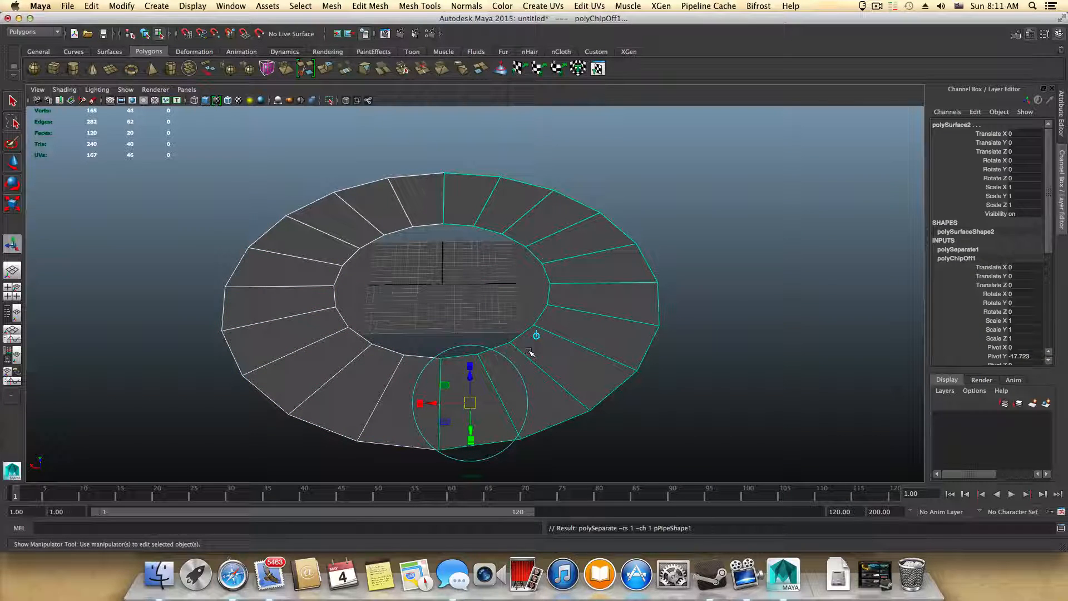
key("F8")
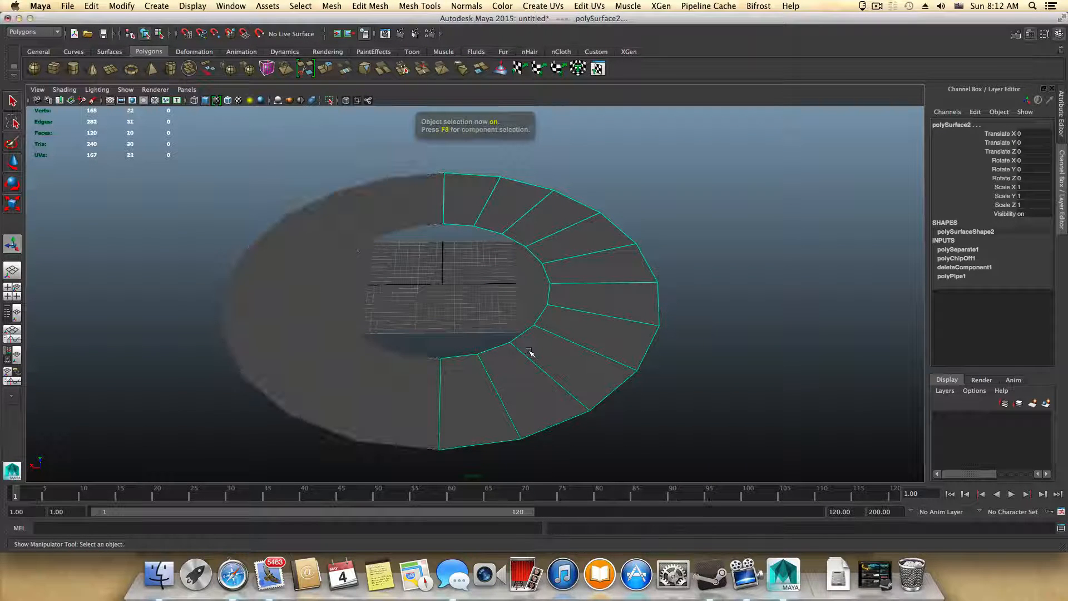
Check the extracted half with the Move tool active, and undo the extraction.
left_click_drag(530, 365, 496, 286, "alt")
left_click(17, 166)
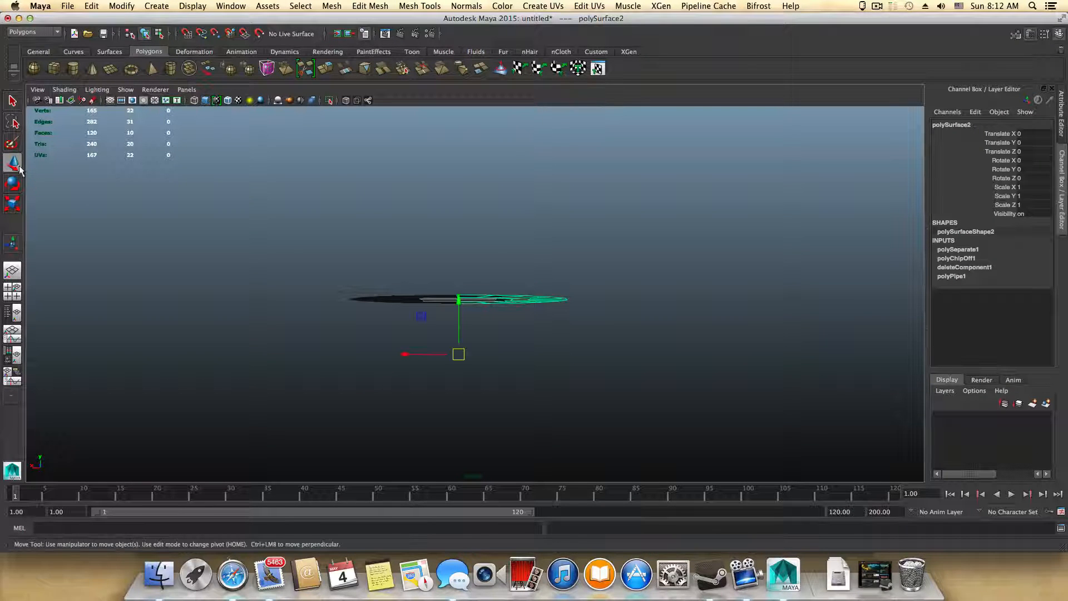
left_click_drag(455, 359, 497, 319, "alt")
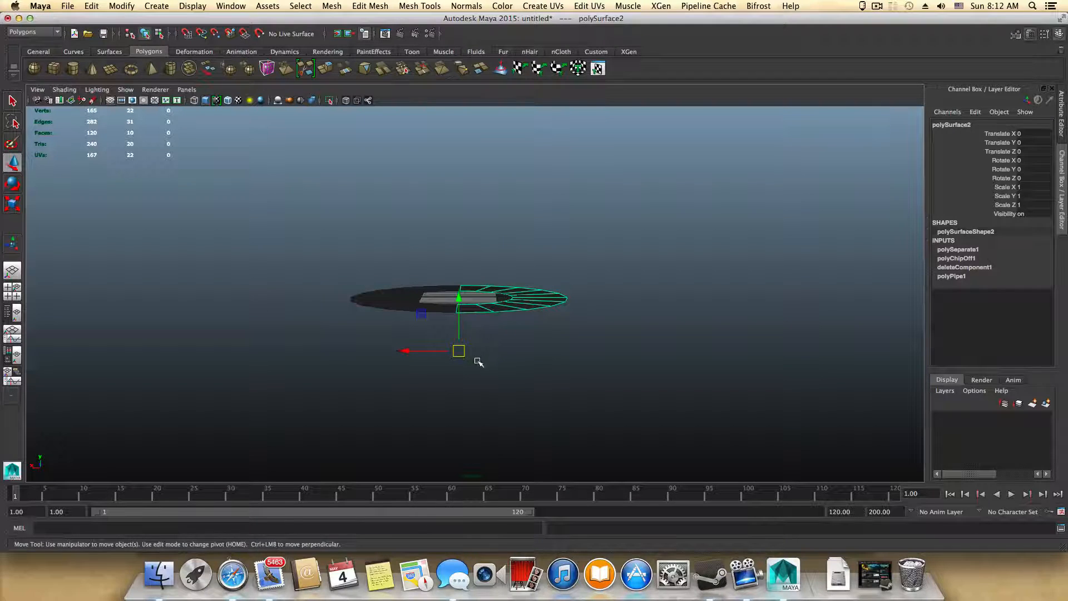
mouse_move(477, 362)
left_mouse_down("alt")
mouse_move(477, 382)
mouse_move(475, 371)
left_mouse_up("alt")
mouse_move(458, 288)
left_mouse_down("alt")
mouse_move(458, 298)
mouse_move(363, 289)
mouse_move(468, 280)
mouse_move(447, 368)
mouse_move(457, 294)
left_mouse_up("alt")
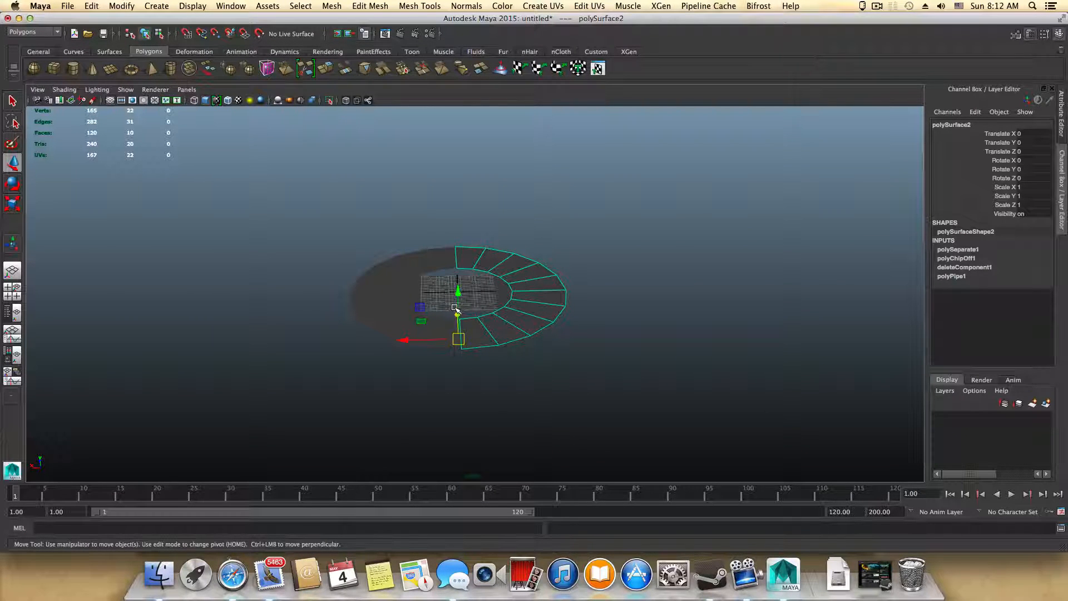
key("super+z")
key("super+z")
key("super+z")
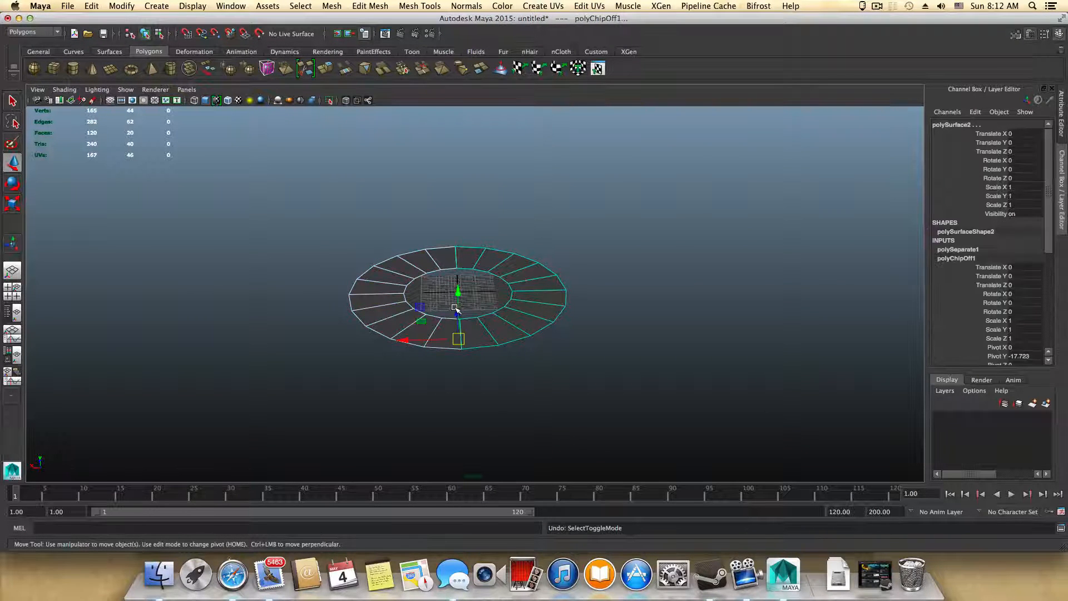
key("super+z")
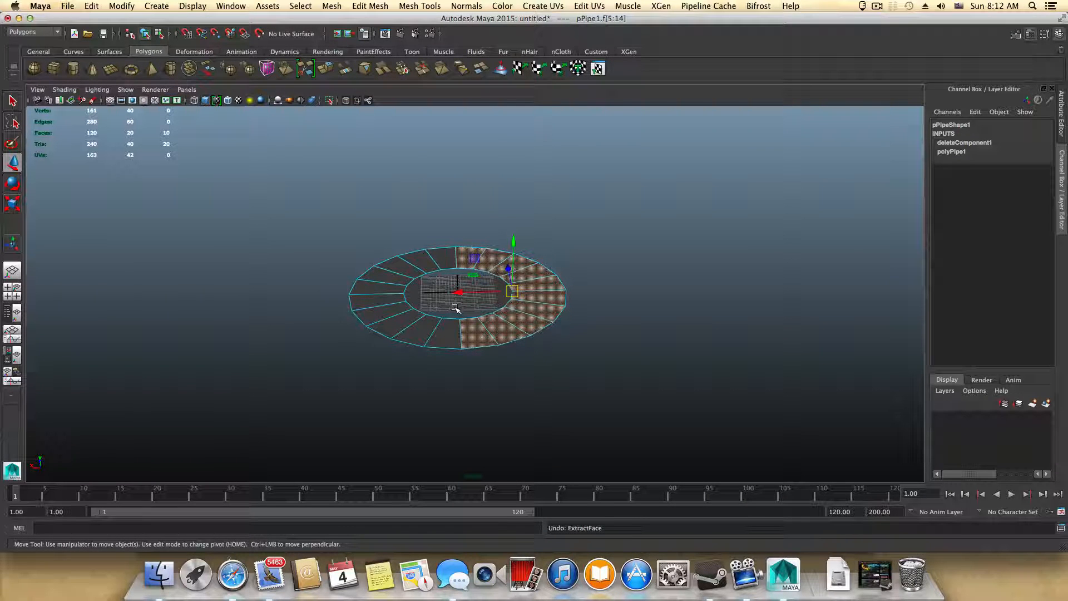
Return to object selection and delete the construction history of the whole ring.
key("F8")
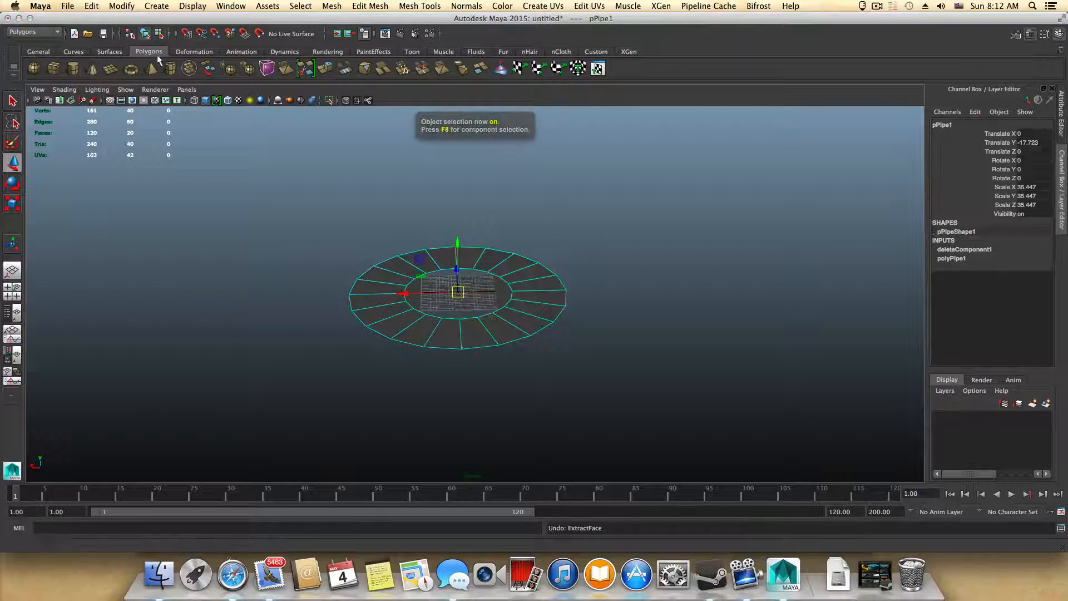
left_click(91, 6)
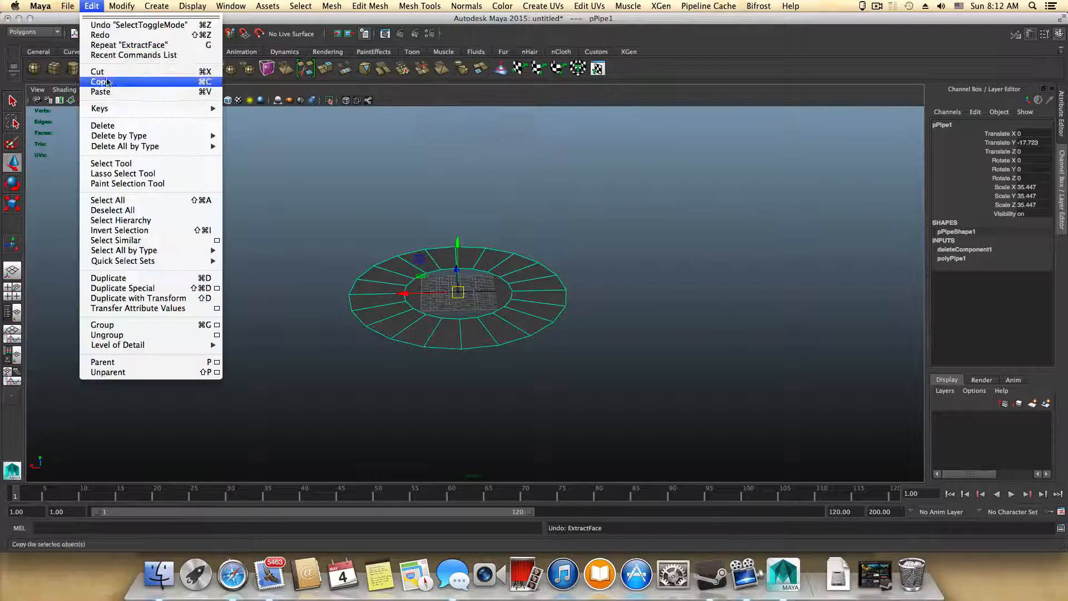
mouse_move(155, 139)
left_click(246, 141)
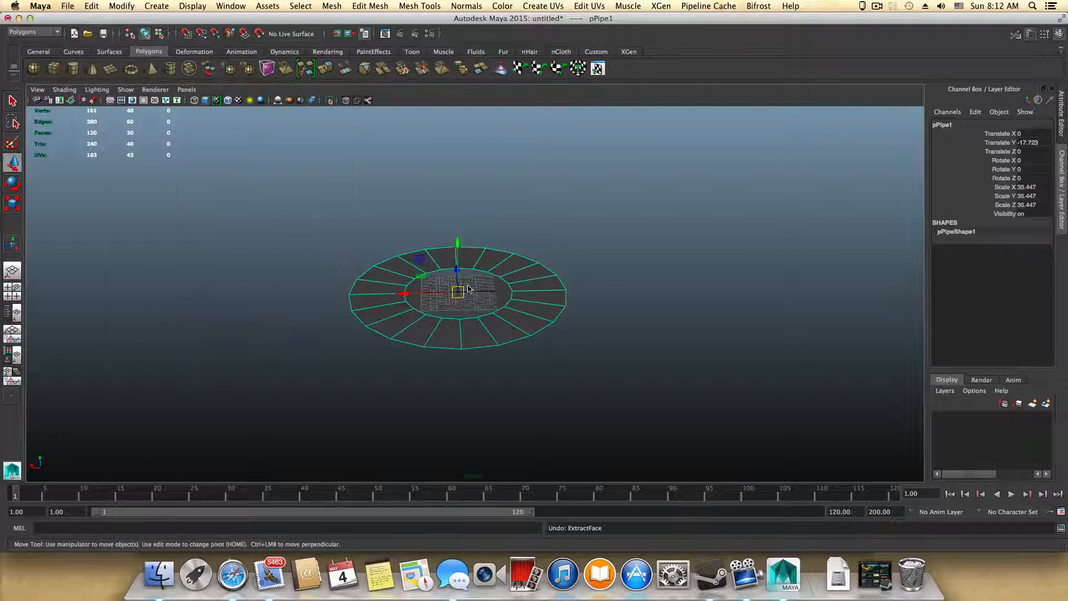
Select the right half's ten faces on the history-free ring, extract them as a separate mesh and activate the Move tool in object selection.
right_click_drag(536, 288, 538, 309)
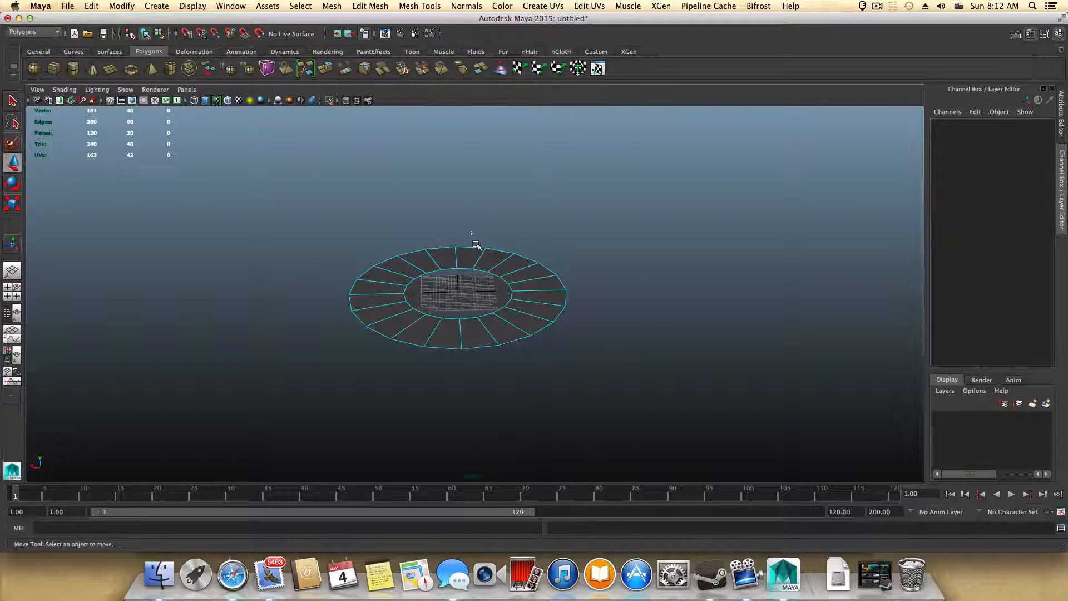
left_click_drag(472, 232, 568, 389)
left_click(332, 7)
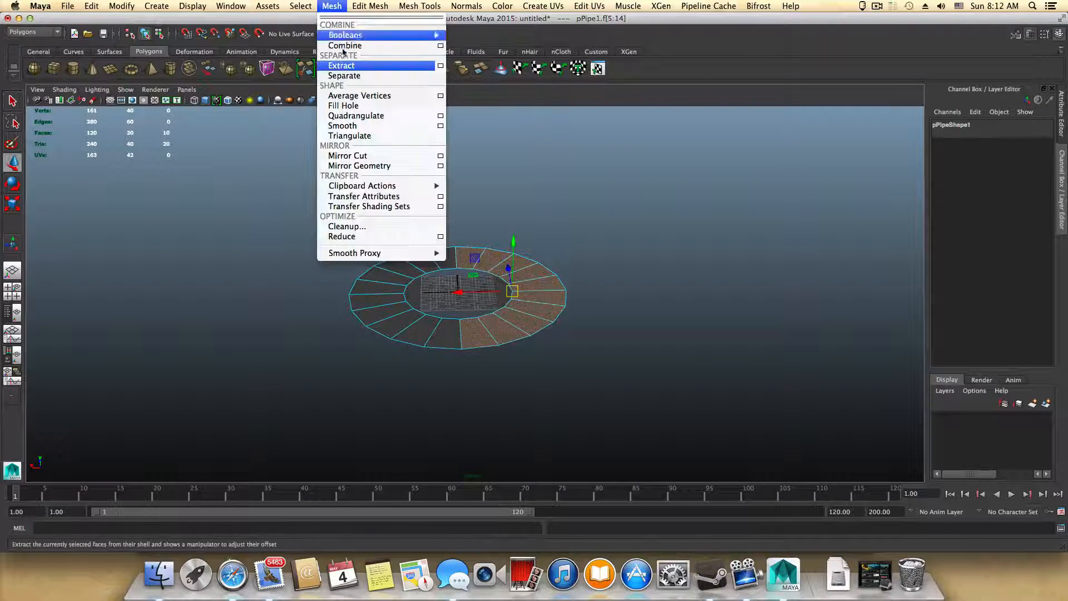
left_click(341, 64)
mouse_move(579, 315)
left_mouse_down("alt")
mouse_move(563, 284)
mouse_move(576, 298)
left_mouse_up("alt")
key("F8")
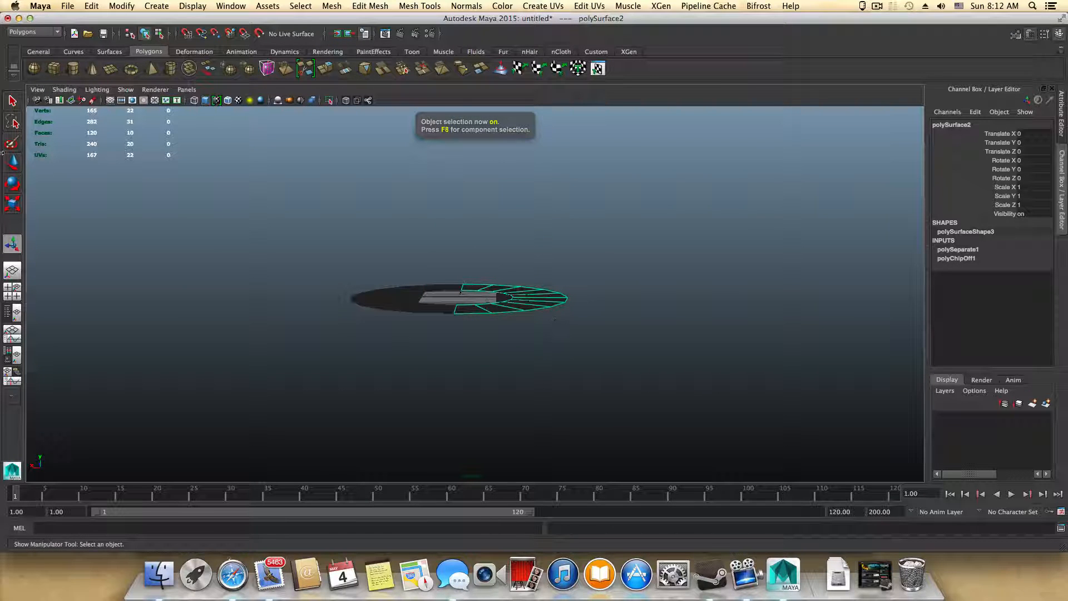
key("w")
In the top view, move the half ring on the positive X side outward to the court's short edge, at Translate X 0.636.
left_click_drag(425, 340, 495, 406, "alt")
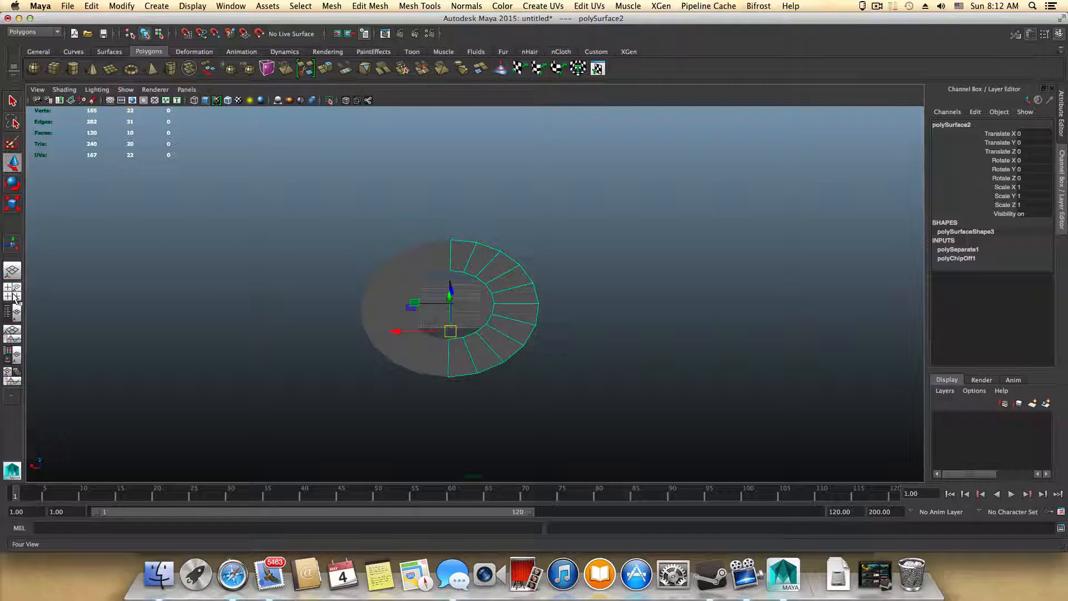
left_click(13, 296)
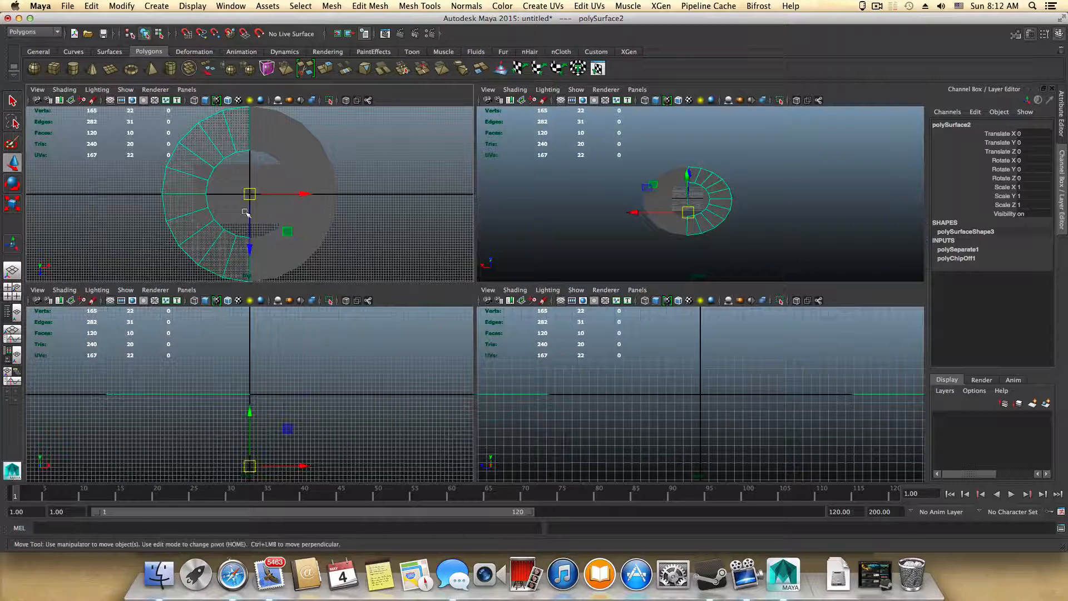
key("space")
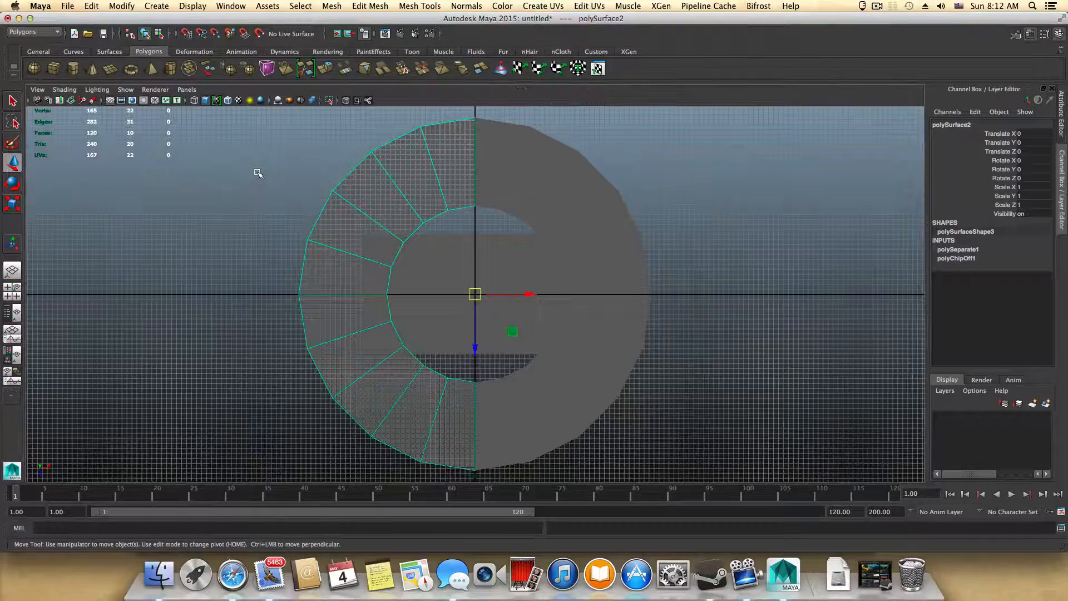
scroll(545, 280, "down", 3)
scroll(544, 280, "up", 4)
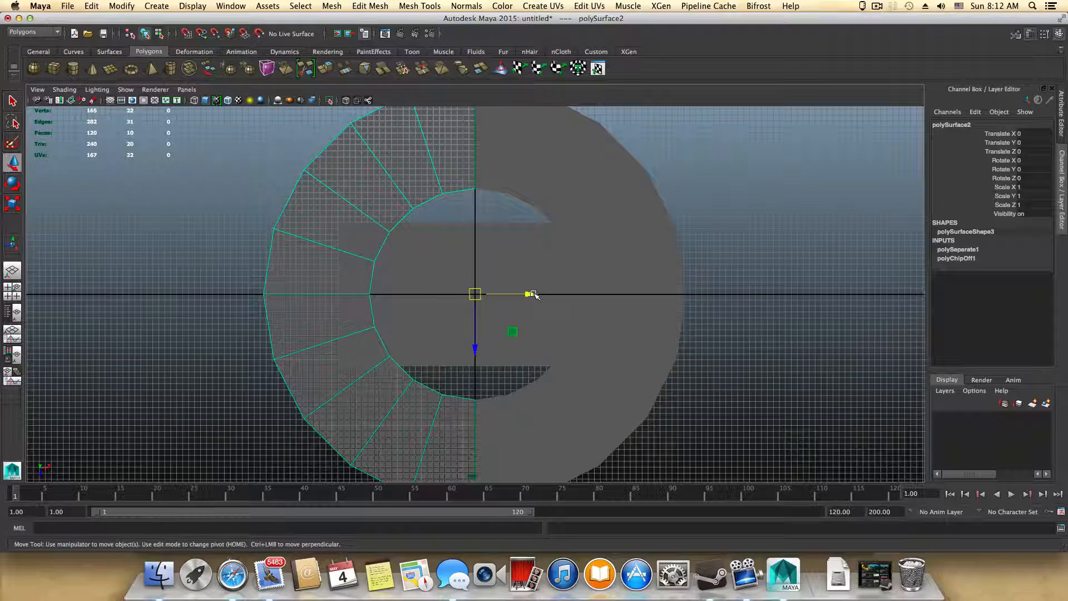
left_click(625, 276)
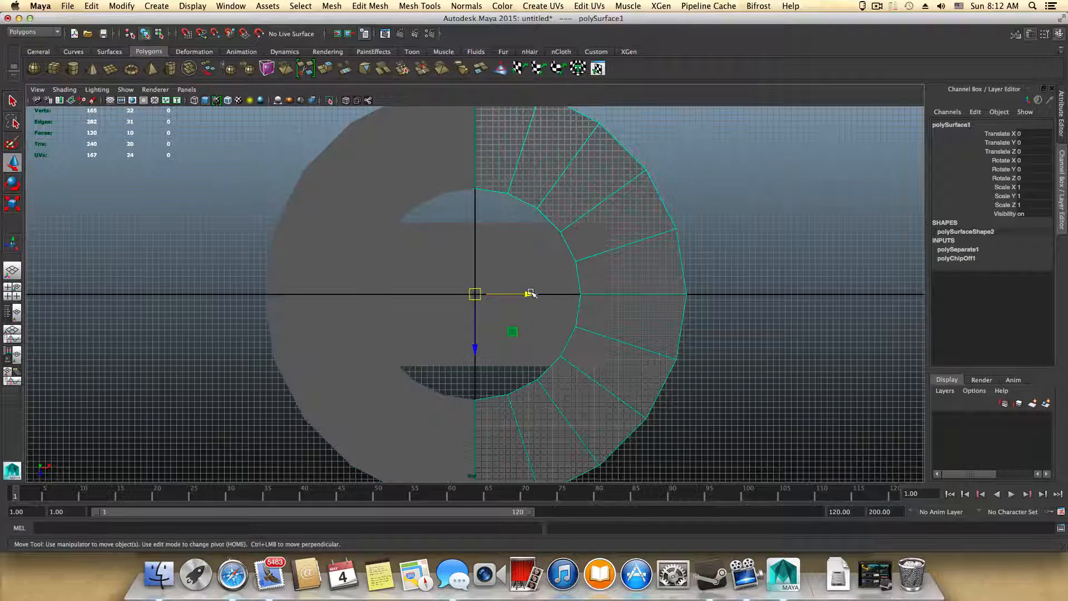
left_click_drag(527, 291, 683, 291)
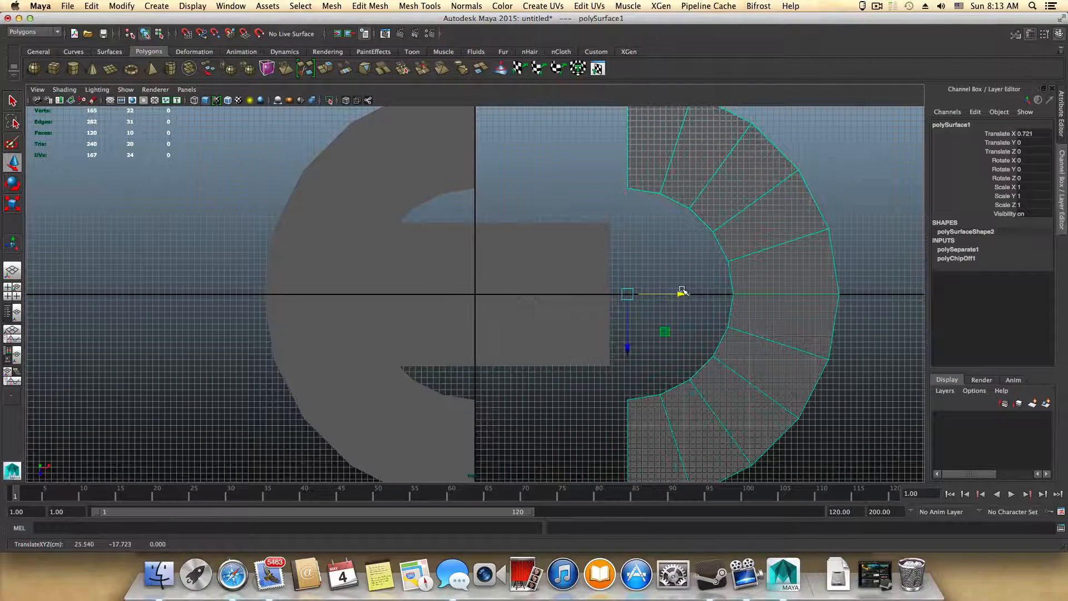
middle_click_drag(684, 292, 584, 280, "alt")
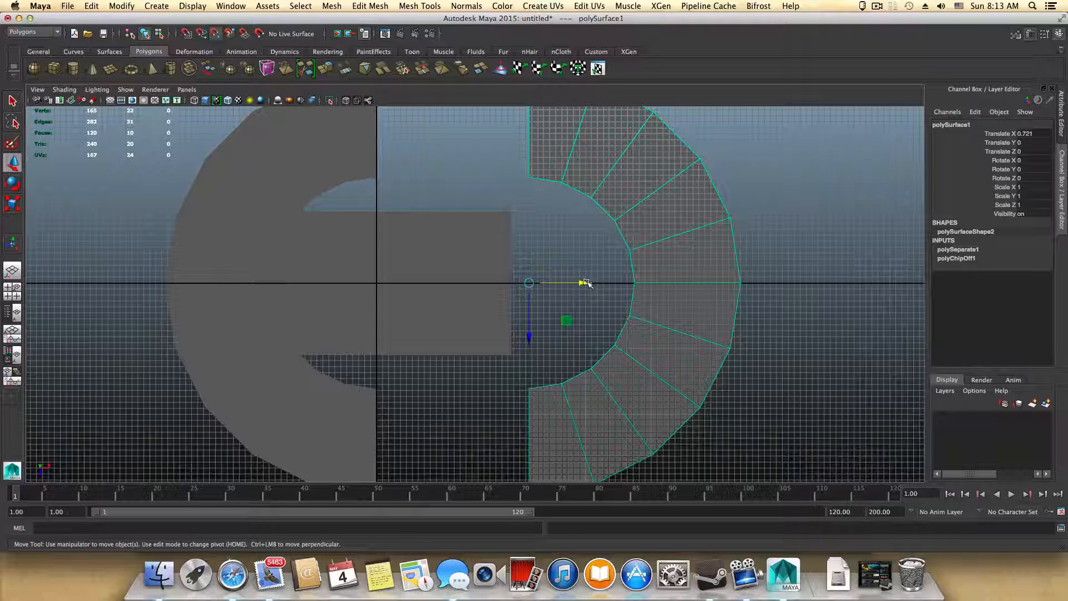
left_click_drag(587, 283, 569, 283)
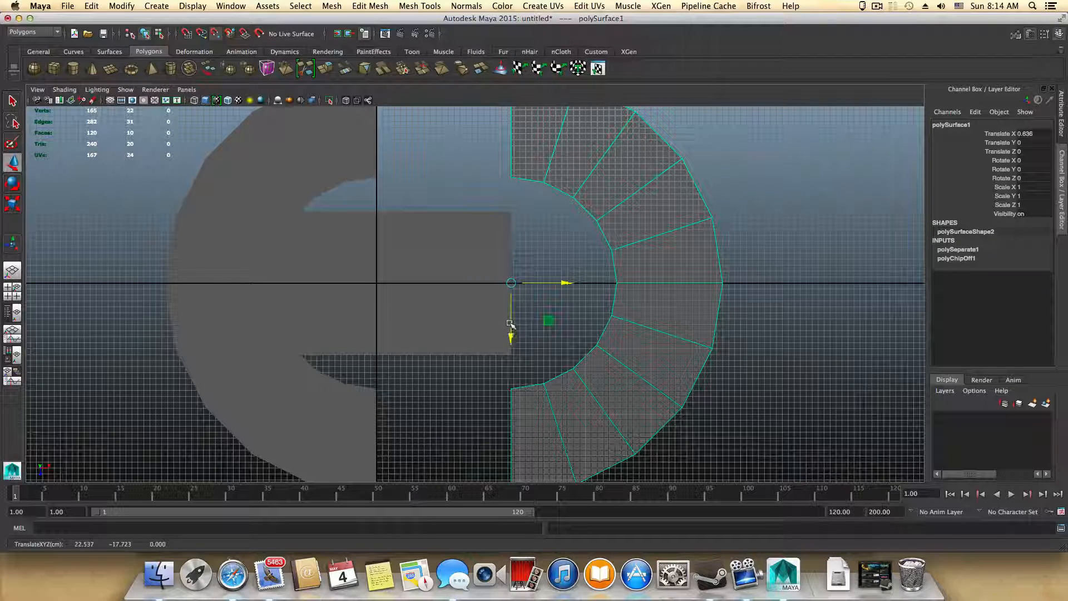
Move the opposite half ring outward to the court's other short edge, at Translate X -0.636.
left_click(246, 272)
middle_click_drag(432, 362, 597, 353, "alt")
left_click(392, 269)
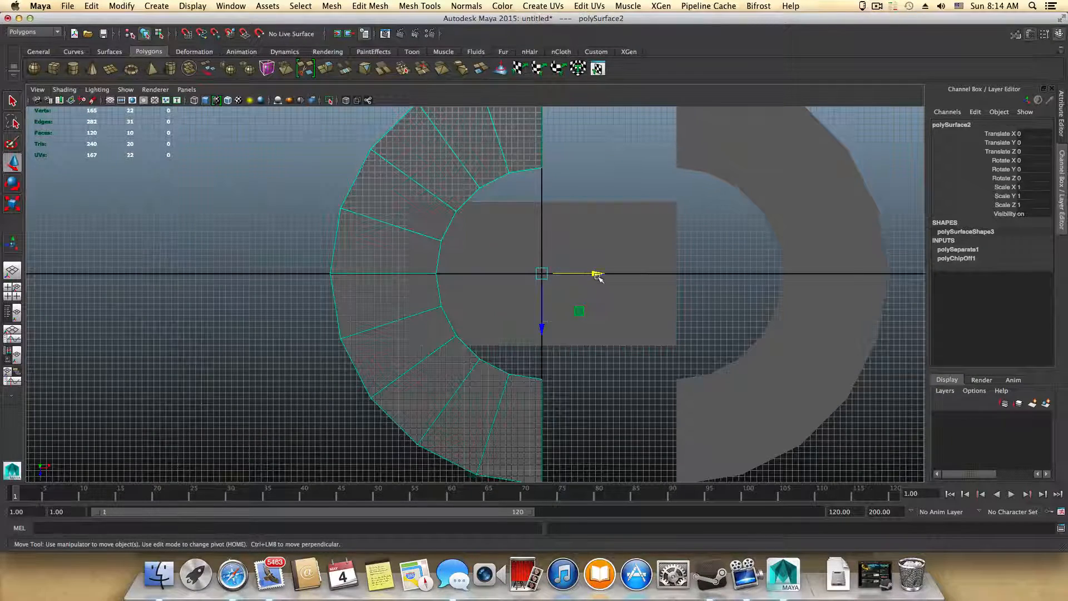
left_click_drag(597, 274, 299, 273)
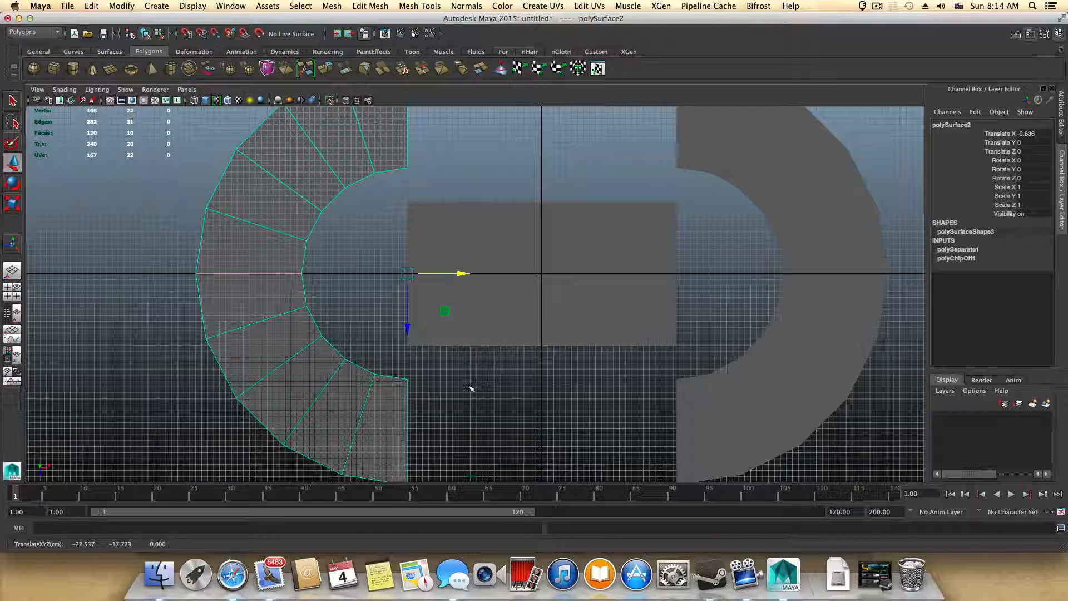
Return to the full perspective view and select both half rings together.
key("space")
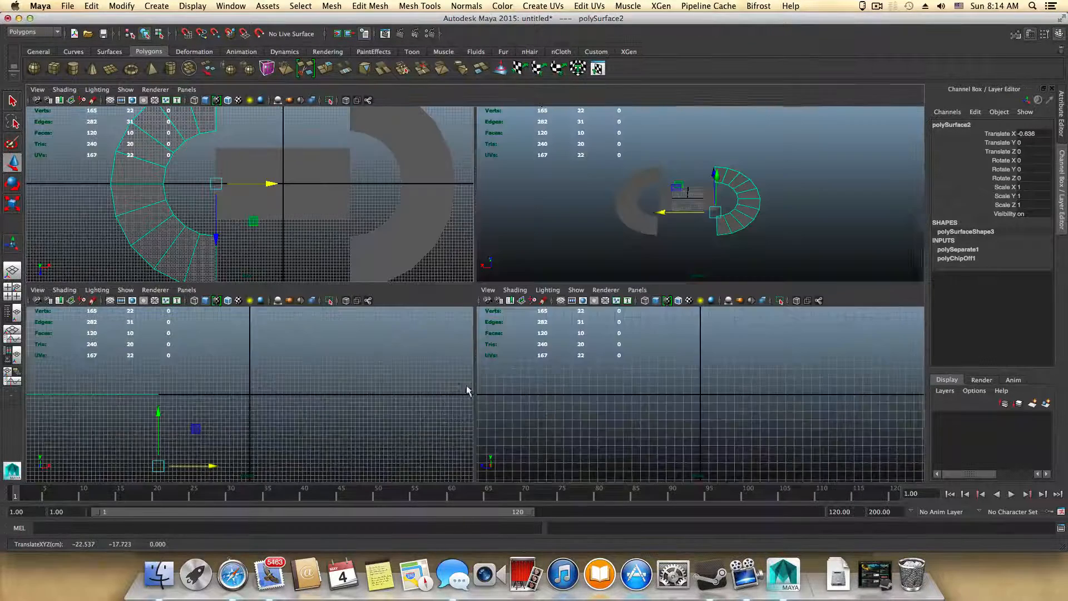
key("space")
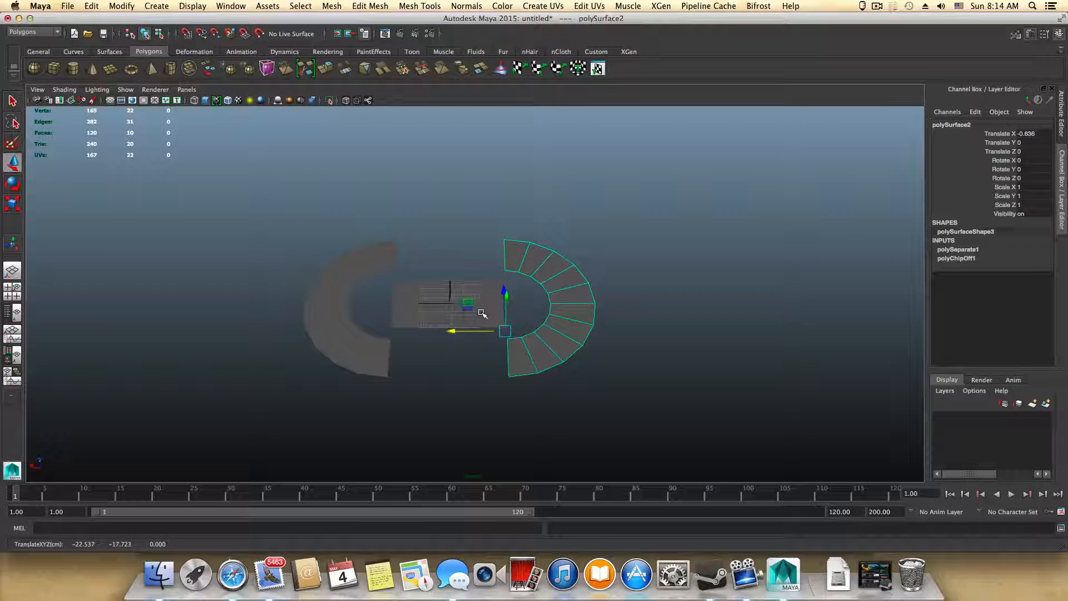
right_click_drag(439, 314, 593, 357, "alt")
middle_click_drag(533, 367, 575, 349, "alt")
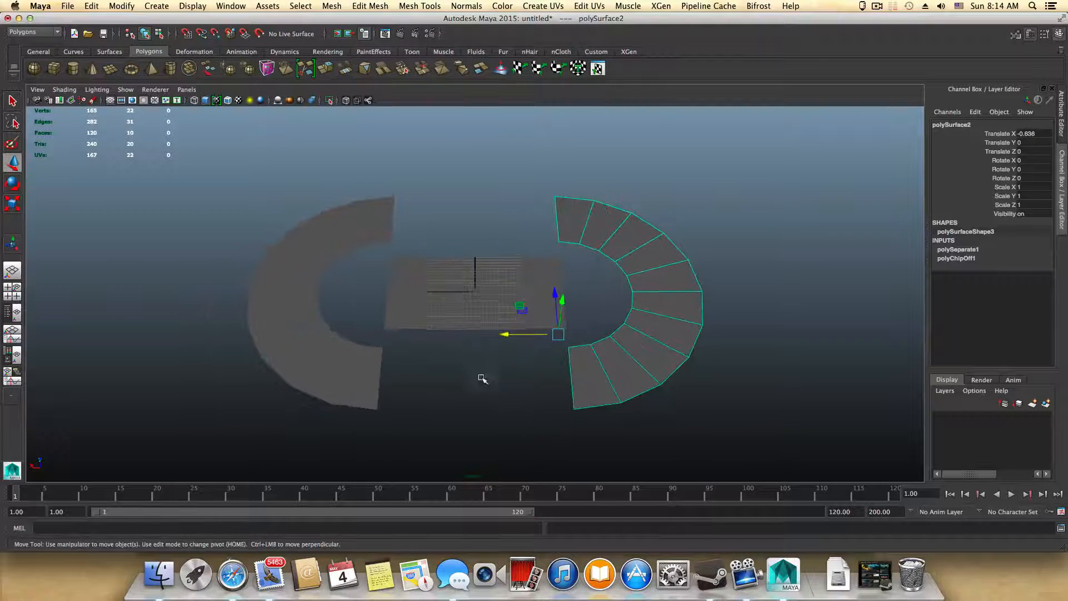
left_click(324, 369, "shift")
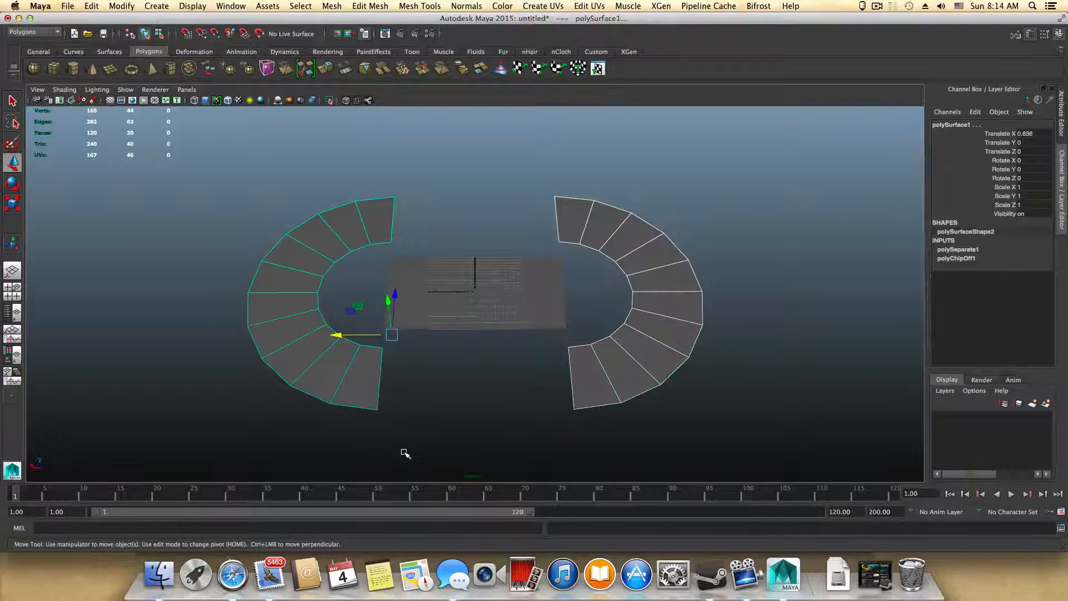
Open the options for bridging edges, reset them to defaults and set Divisions to 1.
left_click(331, 5)
mouse_move(339, 35)
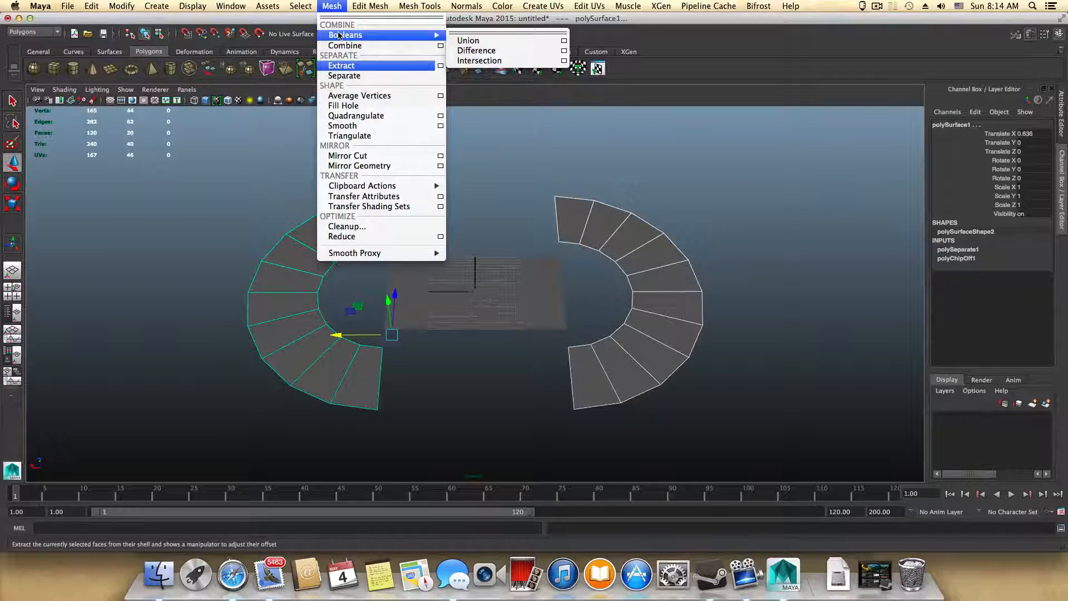
mouse_move(376, 4)
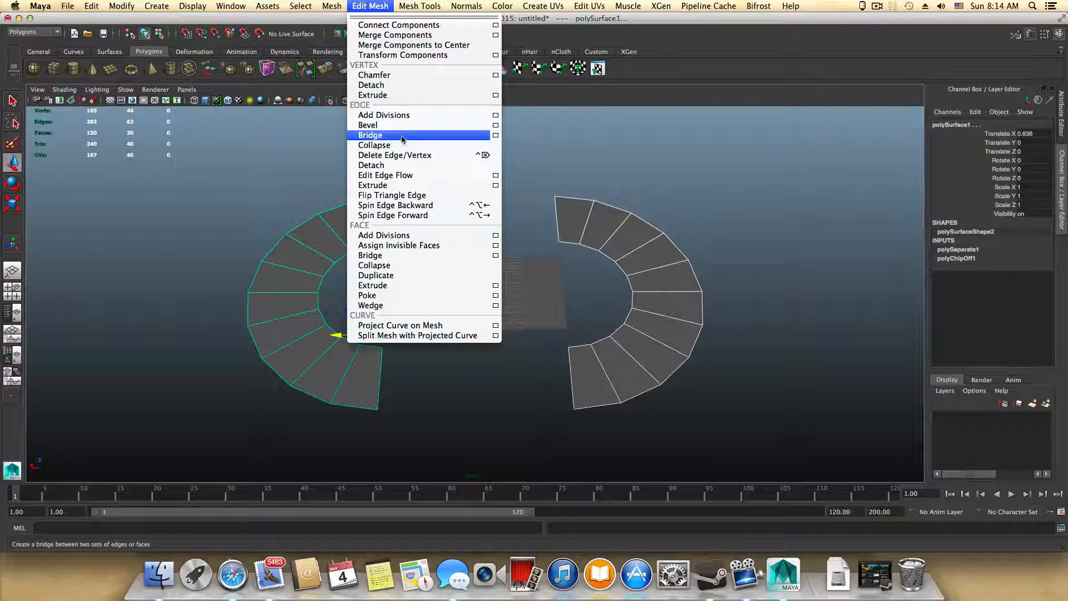
left_click(496, 135)
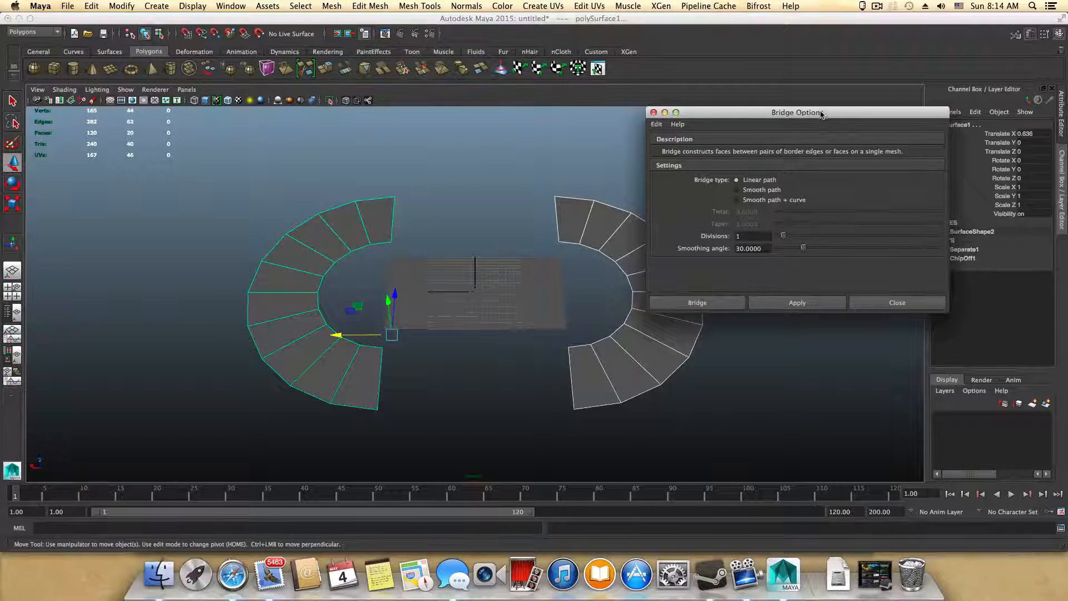
left_click_drag(712, 113, 416, 124)
left_click(363, 135)
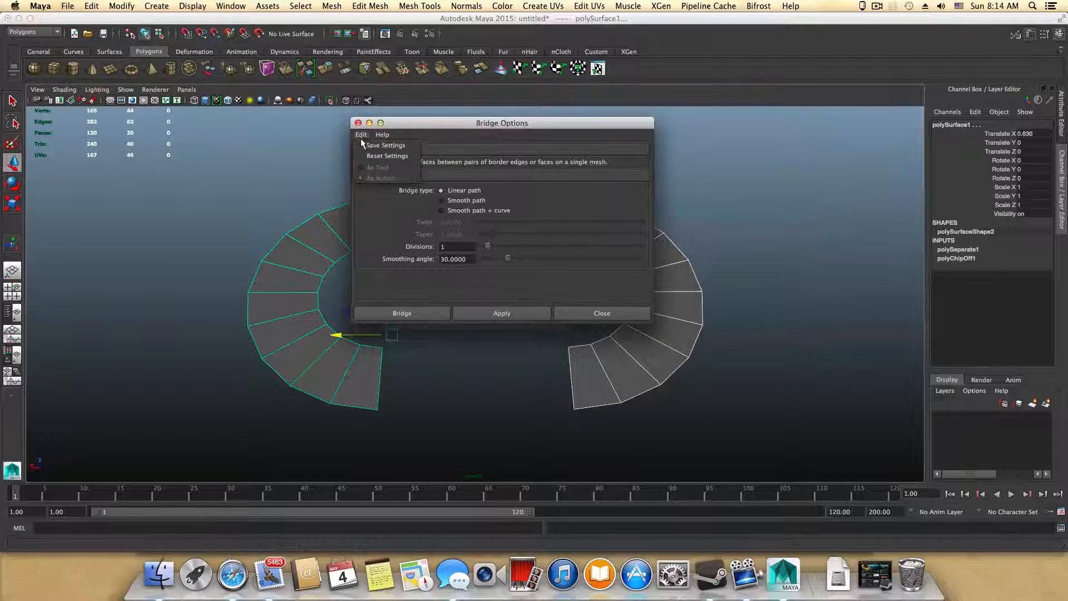
left_click(384, 151)
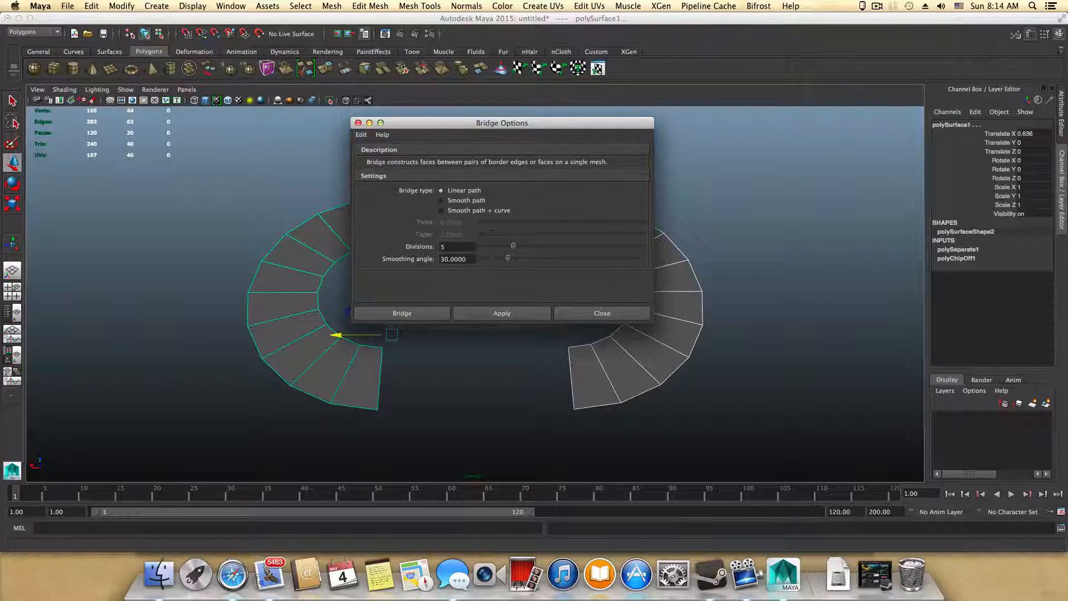
left_click(456, 247)
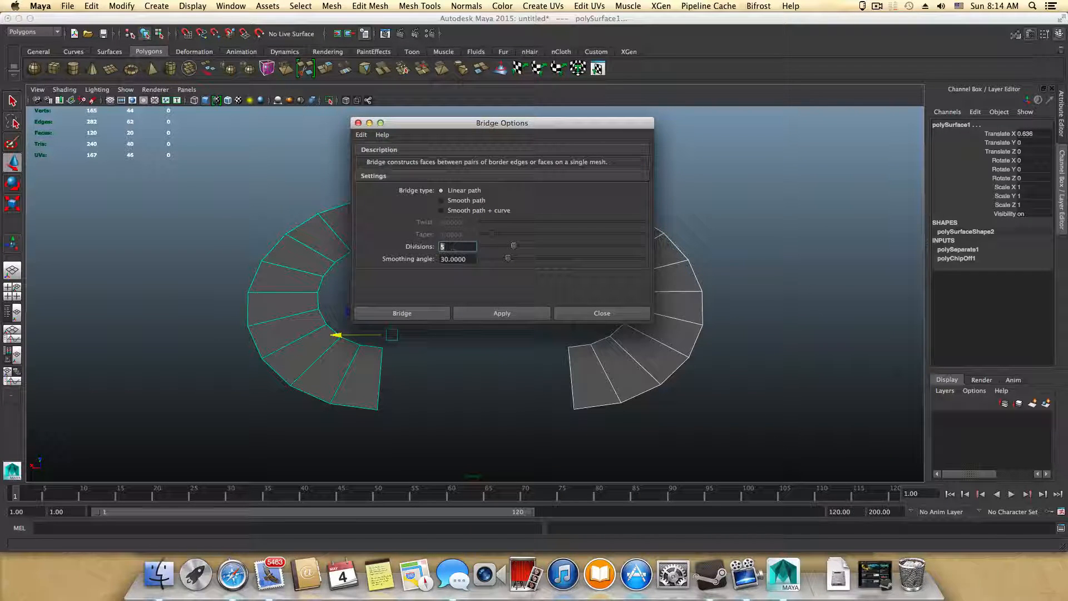
type("1")
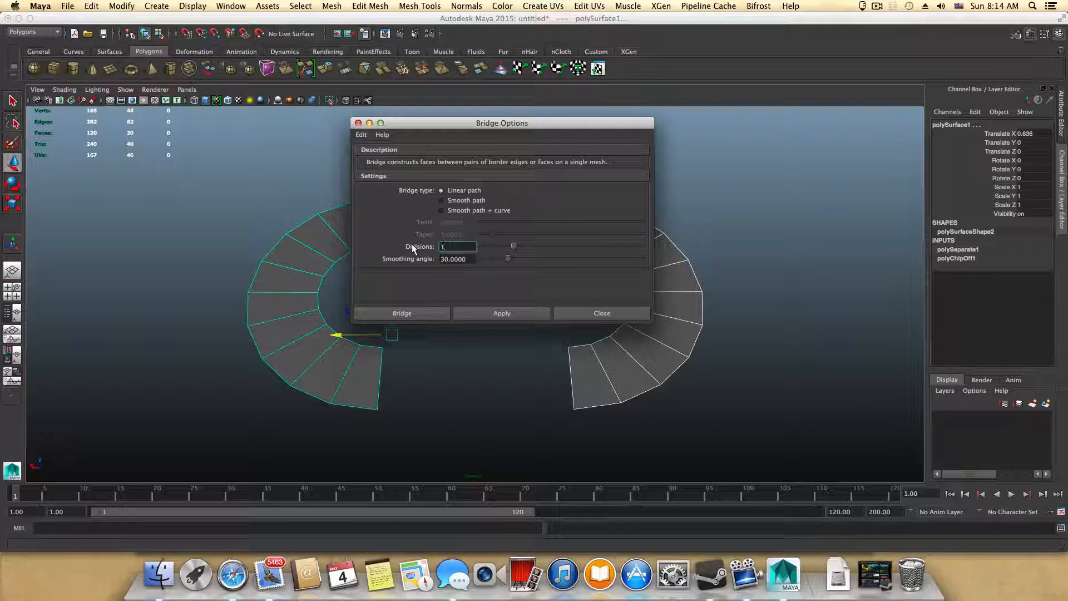
key("Return")
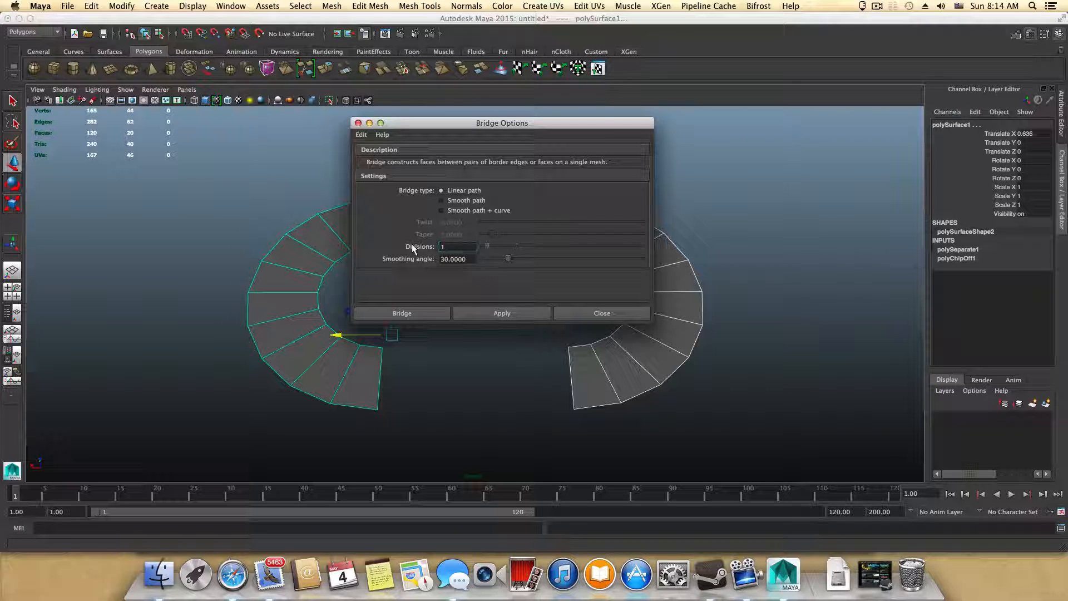
left_click_drag(417, 123, 746, 47)
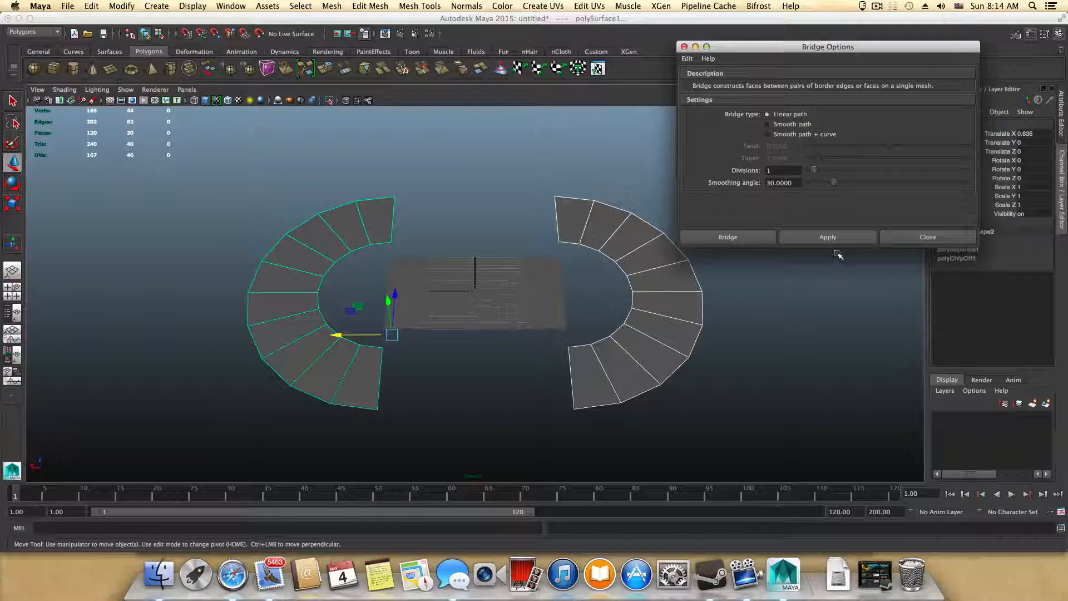
left_click_drag(749, 53, 771, 61)
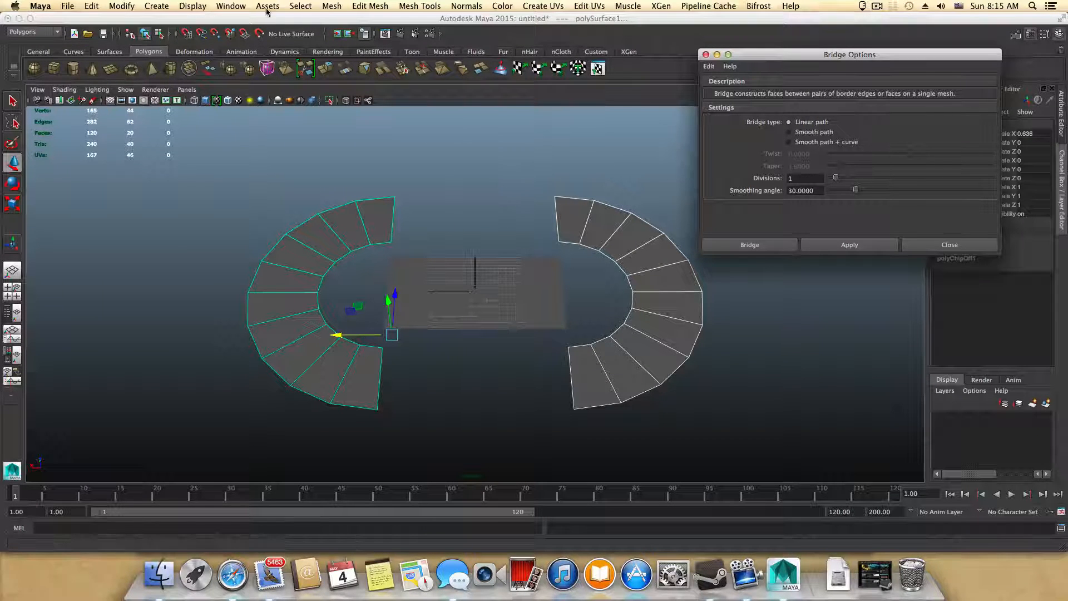
Combine the two half rings into one mesh and bridge their facing end edges along the court's near long side.
left_click(332, 5)
left_click(345, 50)
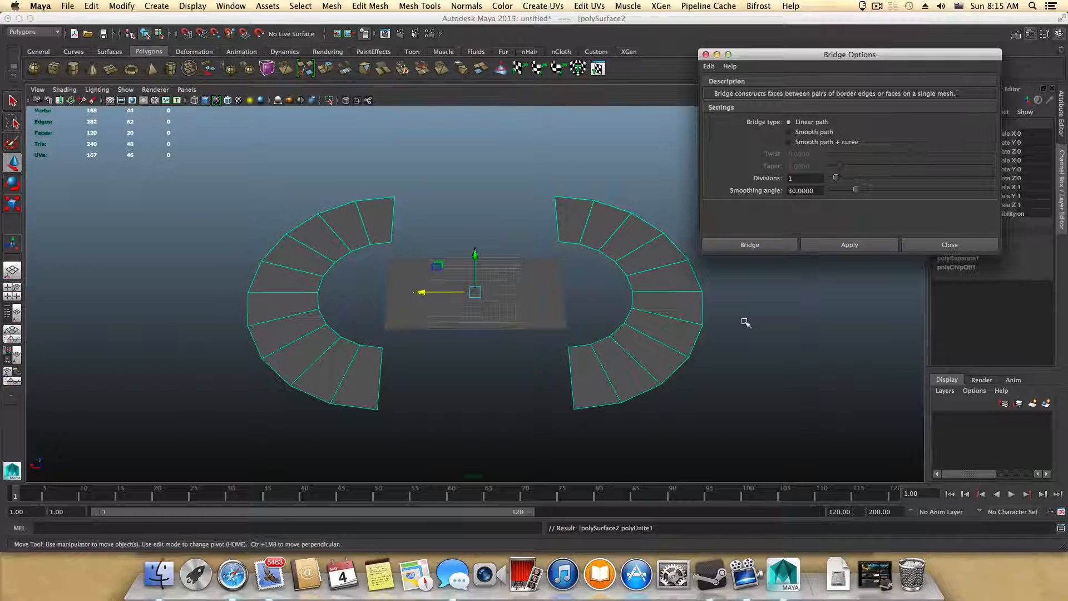
mouse_move(682, 324)
right_mouse_down()
mouse_move(683, 349)
mouse_move(689, 310)
right_mouse_up()
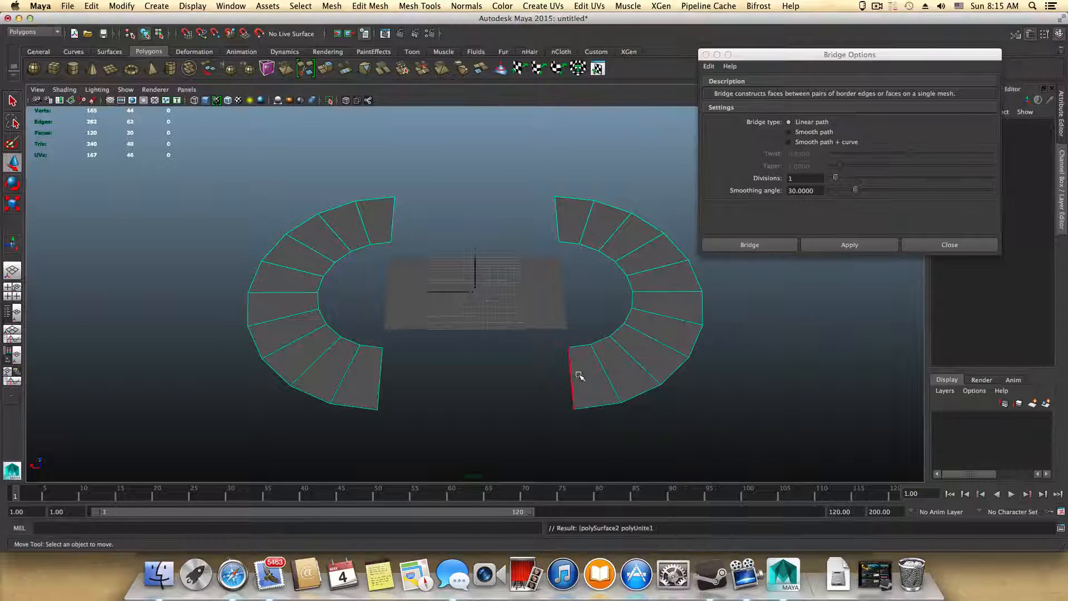
left_click(572, 384)
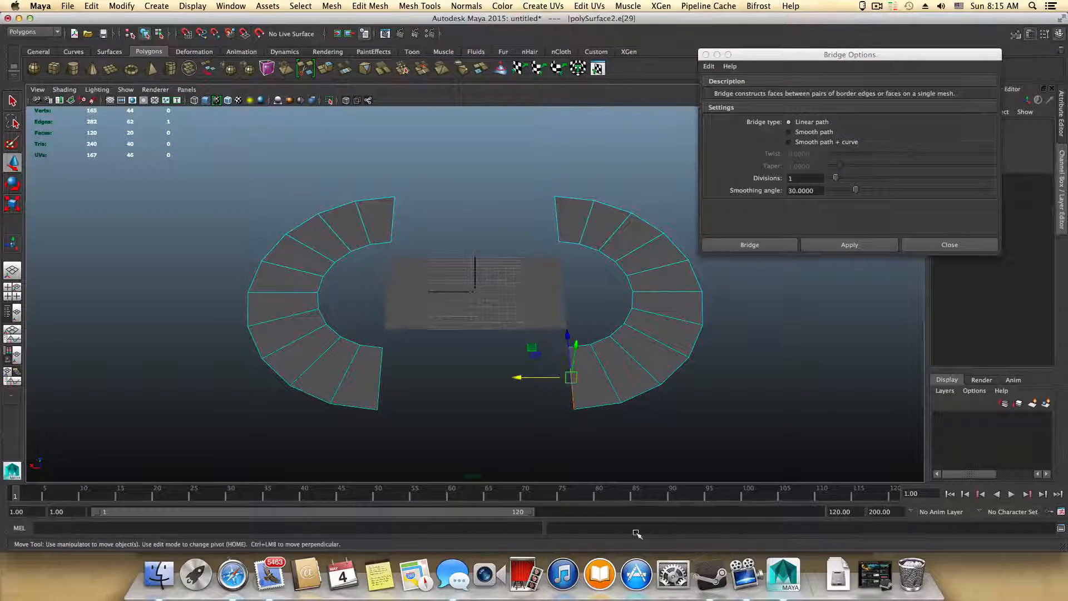
left_click(380, 389, "shift")
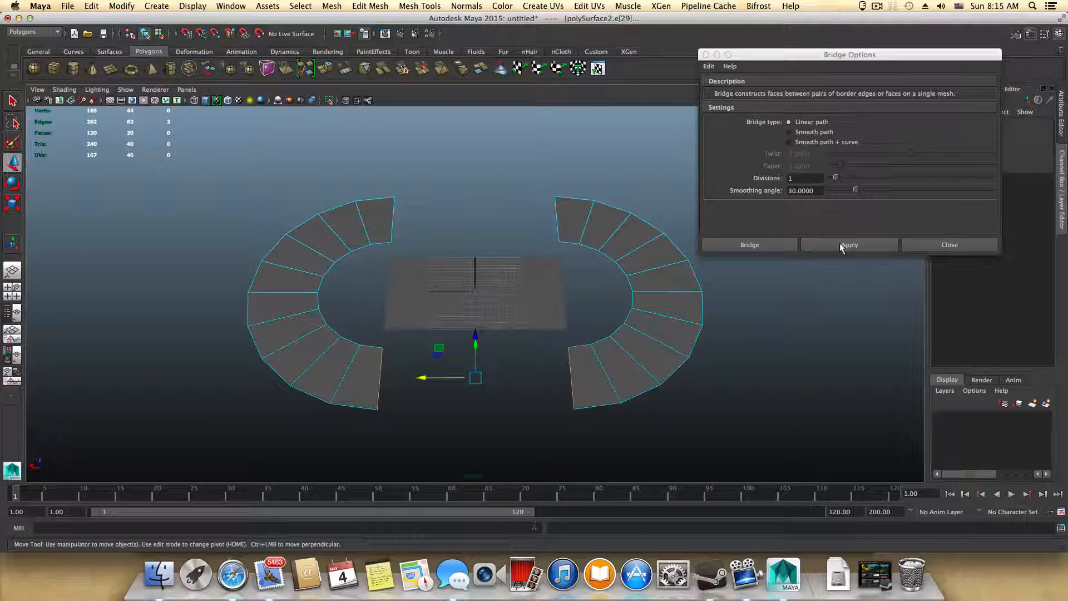
left_click(862, 246)
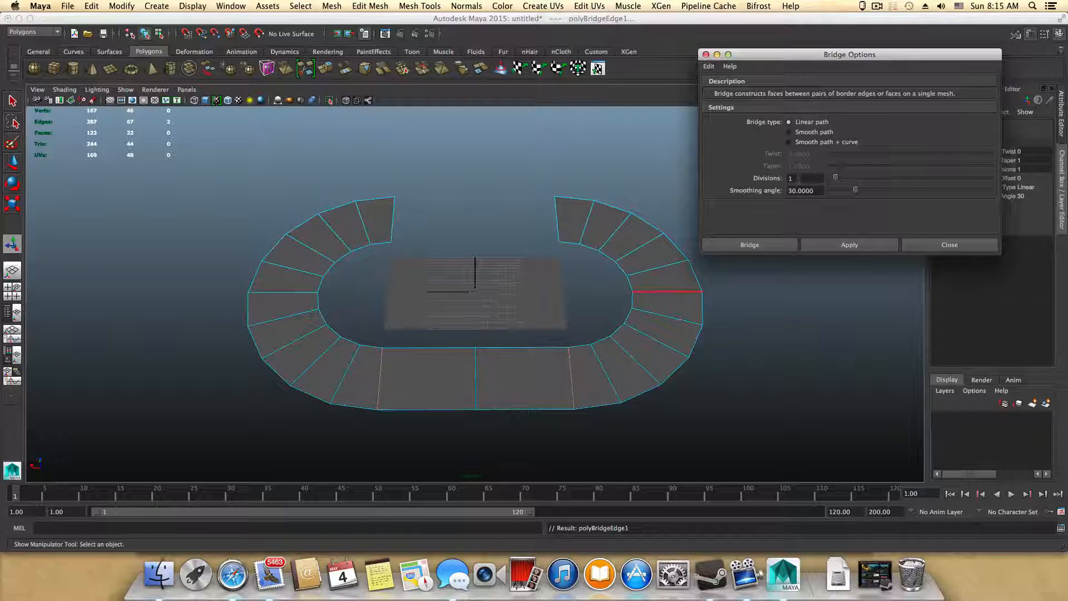
Bridge the two remaining end edges along the court's far long side, close the bridge options and return to object selection.
left_click(800, 178)
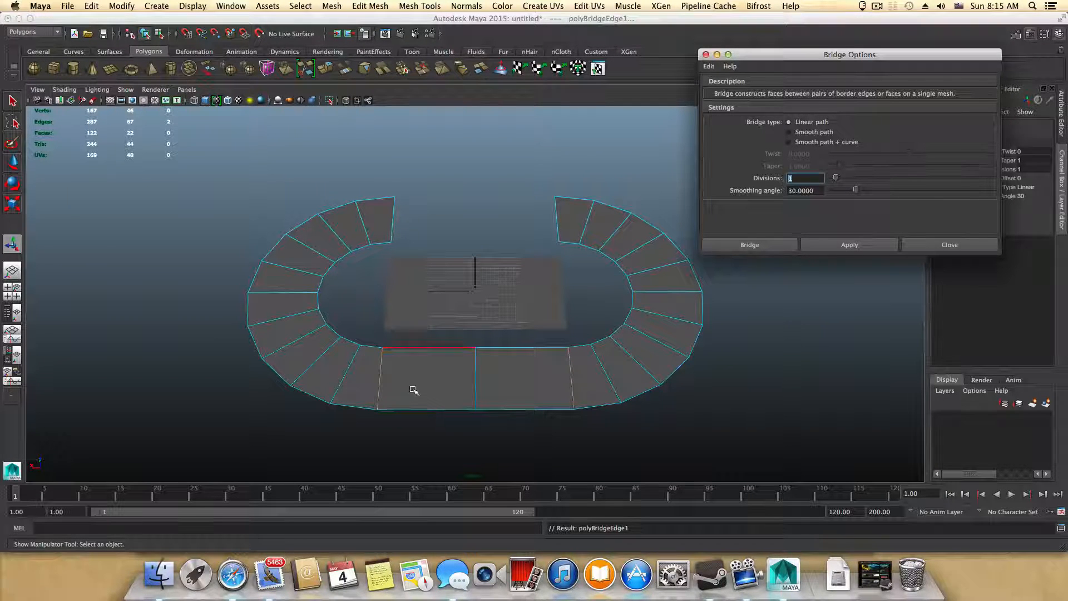
left_click(557, 225)
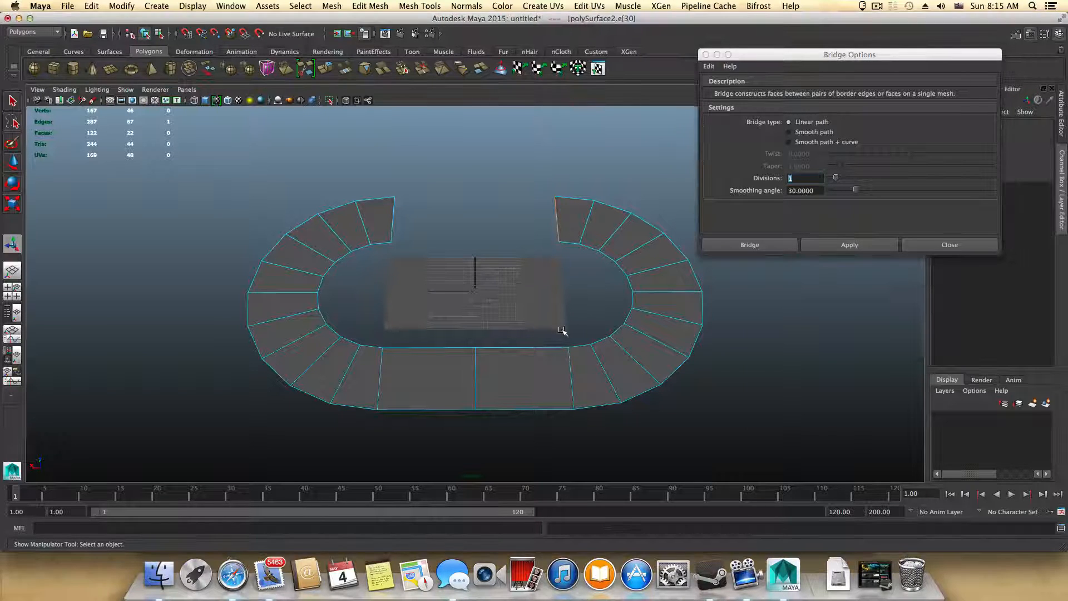
left_click(393, 218, "shift")
left_click(864, 243)
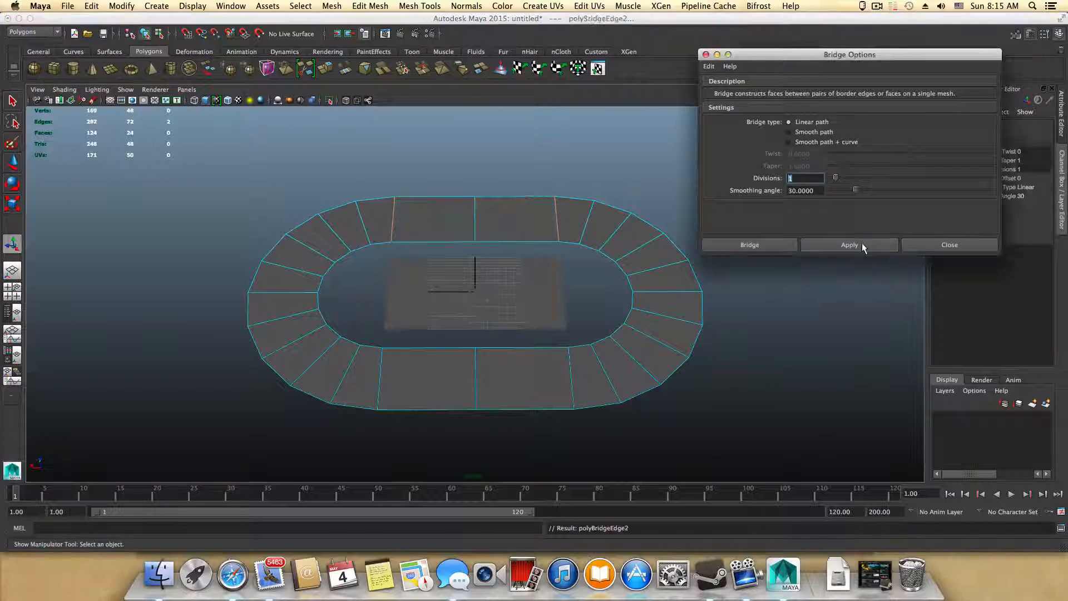
left_click(935, 244)
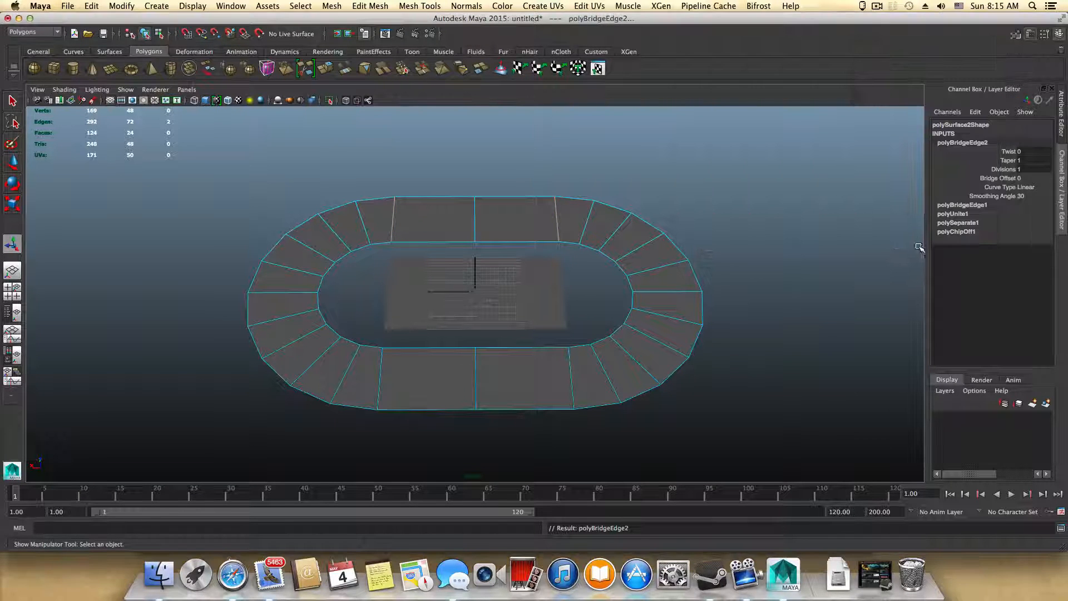
key("F8")
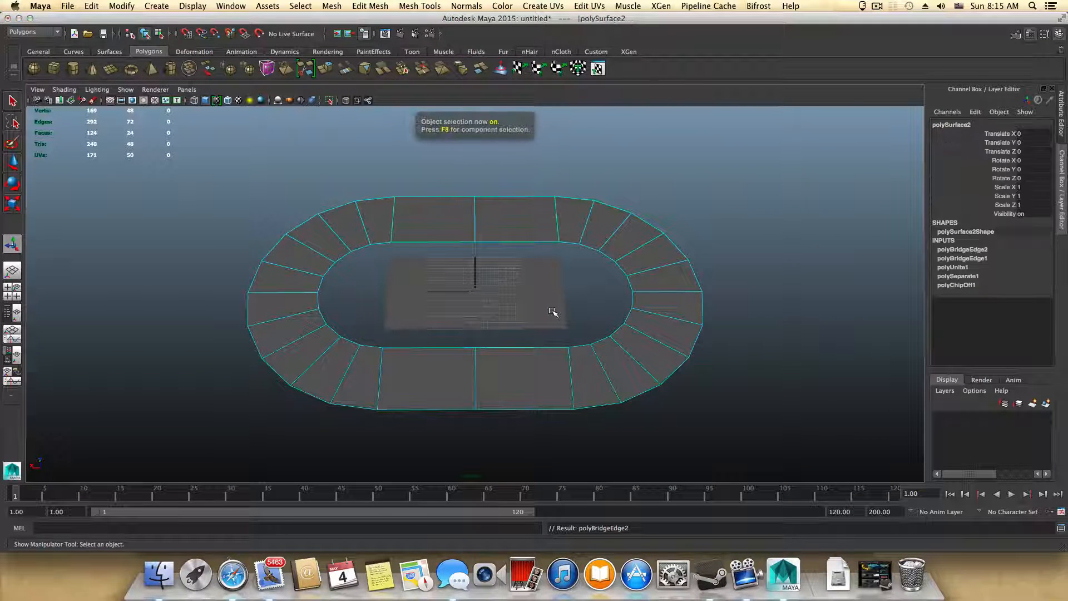
Examine the closed oval ring around the court floor from several angles, checking its shape and the spacing to the floor.
left_click_drag(484, 349, 328, 352, "alt")
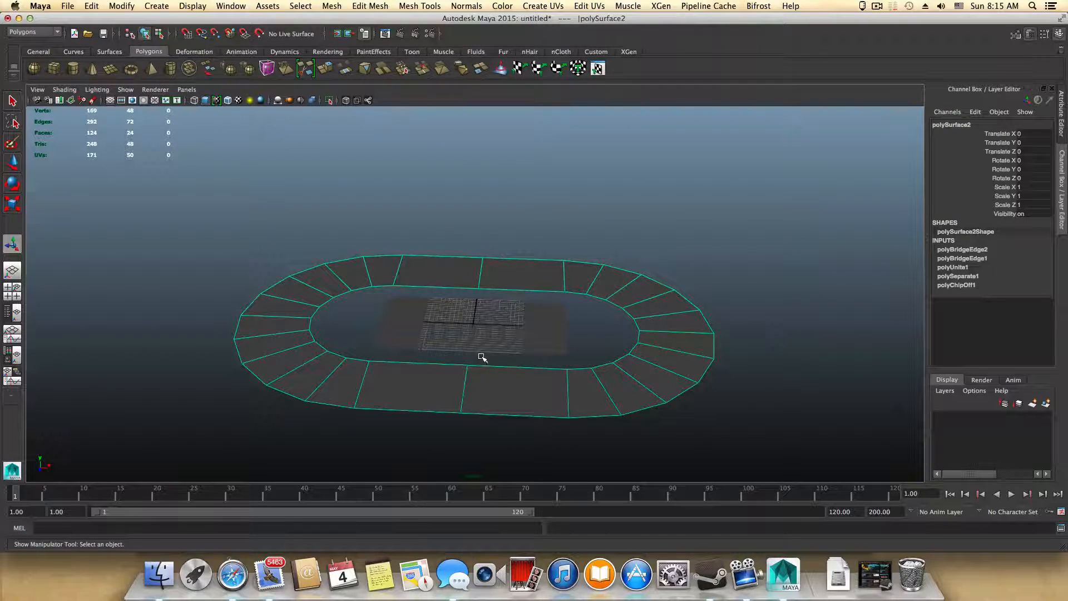
left_click_drag(482, 358, 494, 392, "alt")
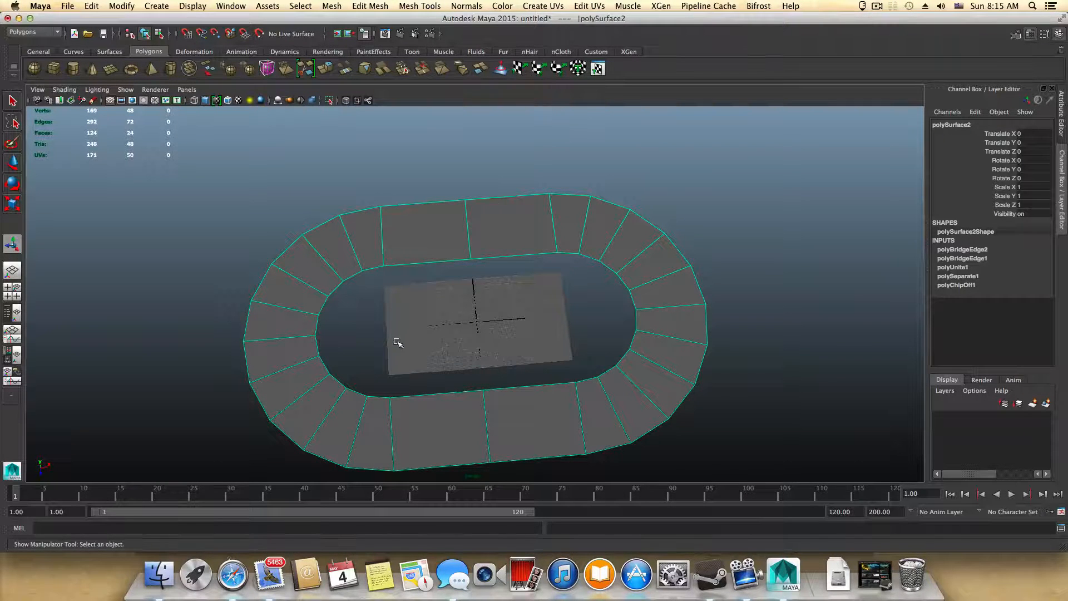
left_click_drag(398, 342, 510, 321, "alt")
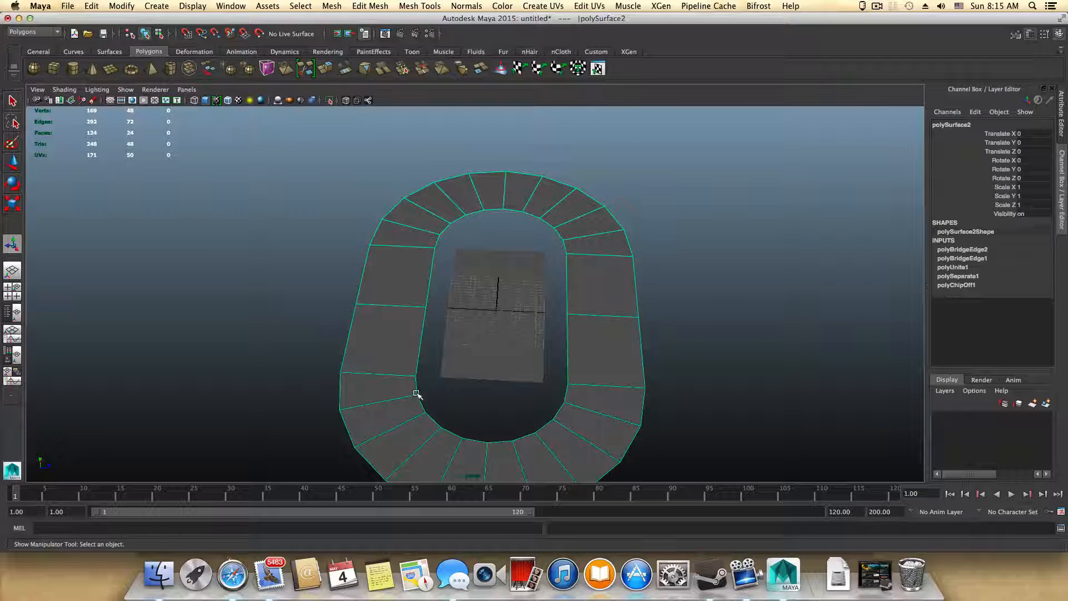
middle_click_drag(529, 396, 503, 369, "alt")
right_click_drag(503, 369, 539, 337, "alt")
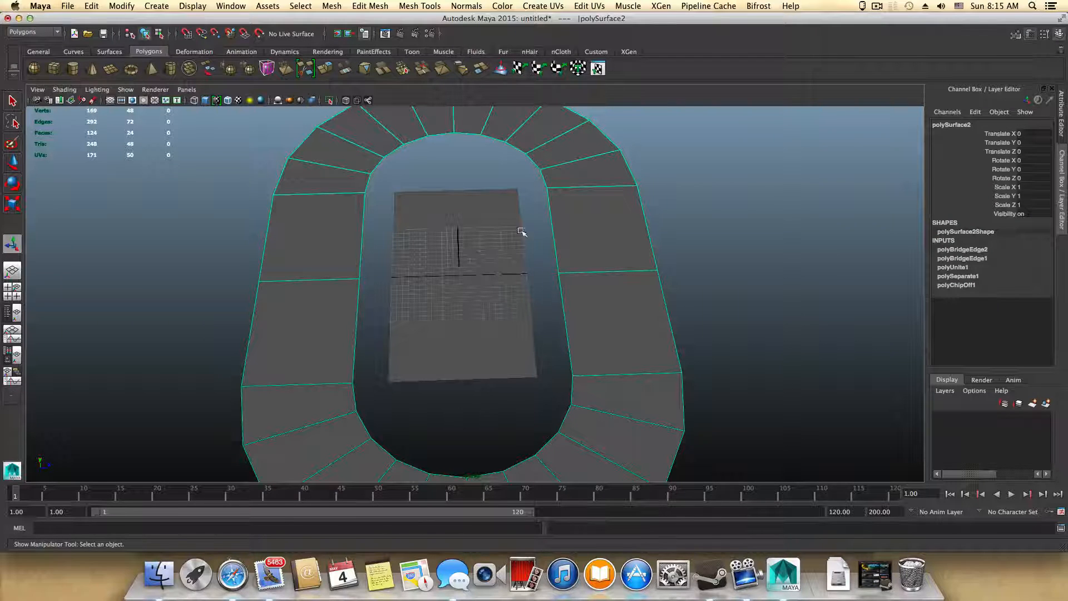
left_click_drag(522, 231, 418, 303, "alt")
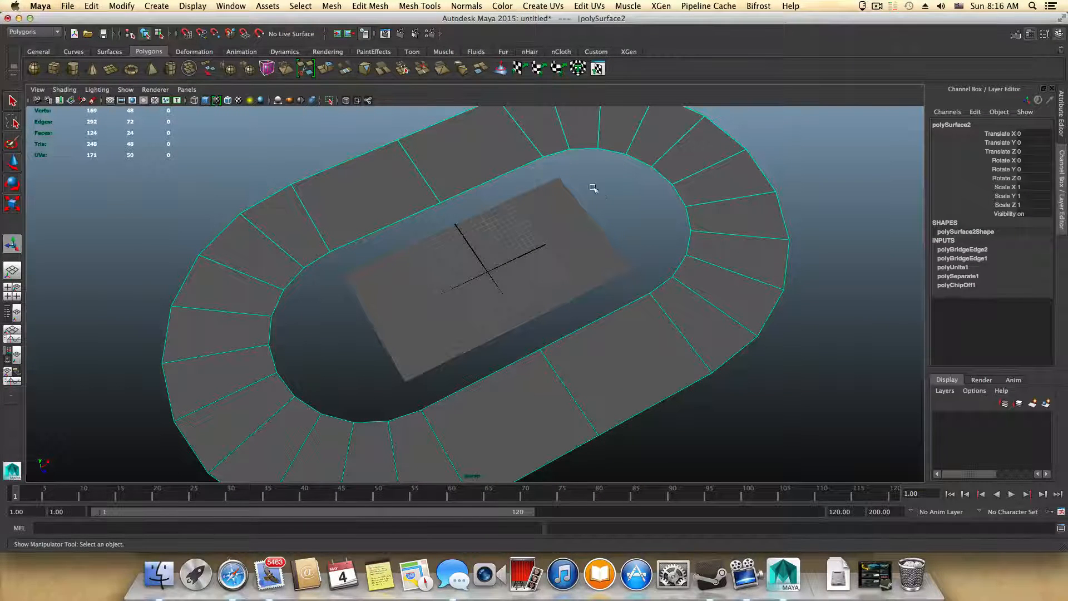
left_click_drag(616, 298, 562, 233, "alt")
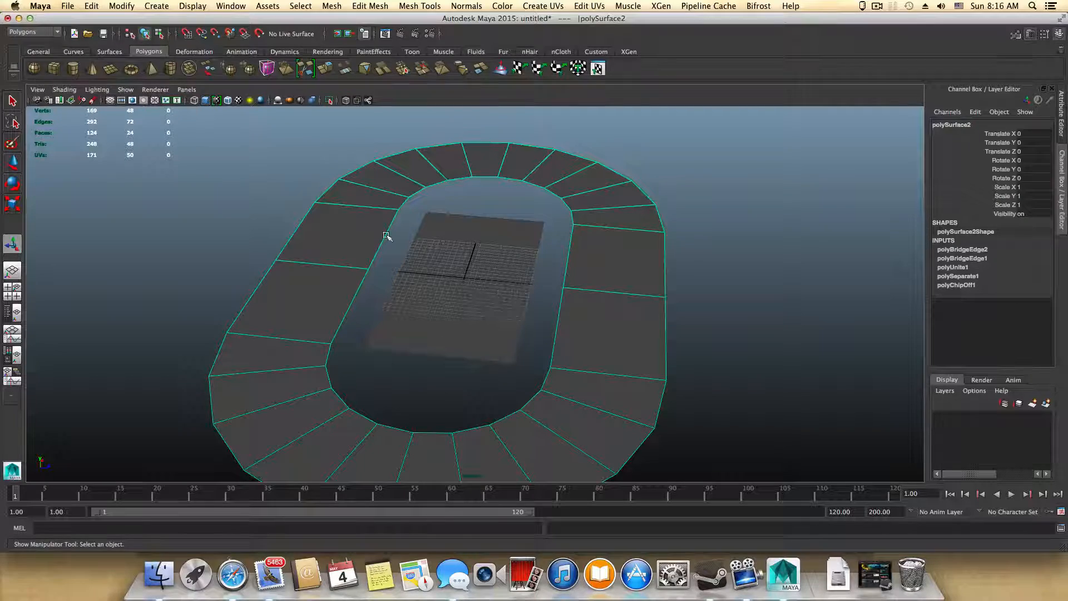
mouse_move(557, 279)
left_mouse_down("alt")
mouse_move(542, 291)
mouse_move(431, 296)
mouse_move(314, 288)
mouse_move(310, 270)
mouse_move(345, 294)
mouse_move(503, 303)
mouse_move(565, 287)
mouse_move(550, 293)
left_mouse_up("alt")
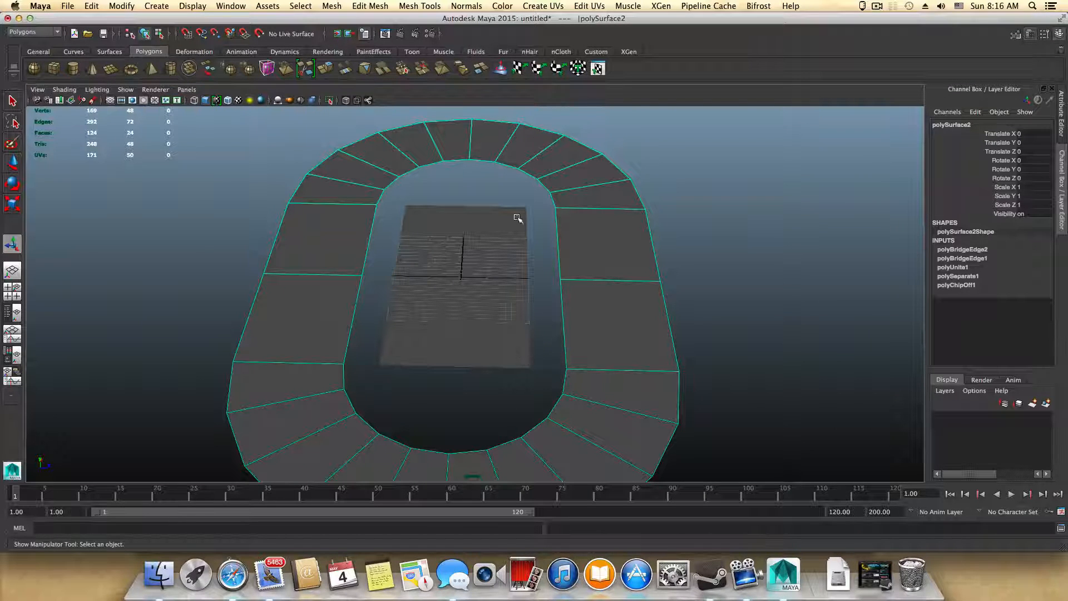
left_click_drag(523, 352, 390, 376, "alt")
left_click_drag(515, 394, 313, 365, "alt")
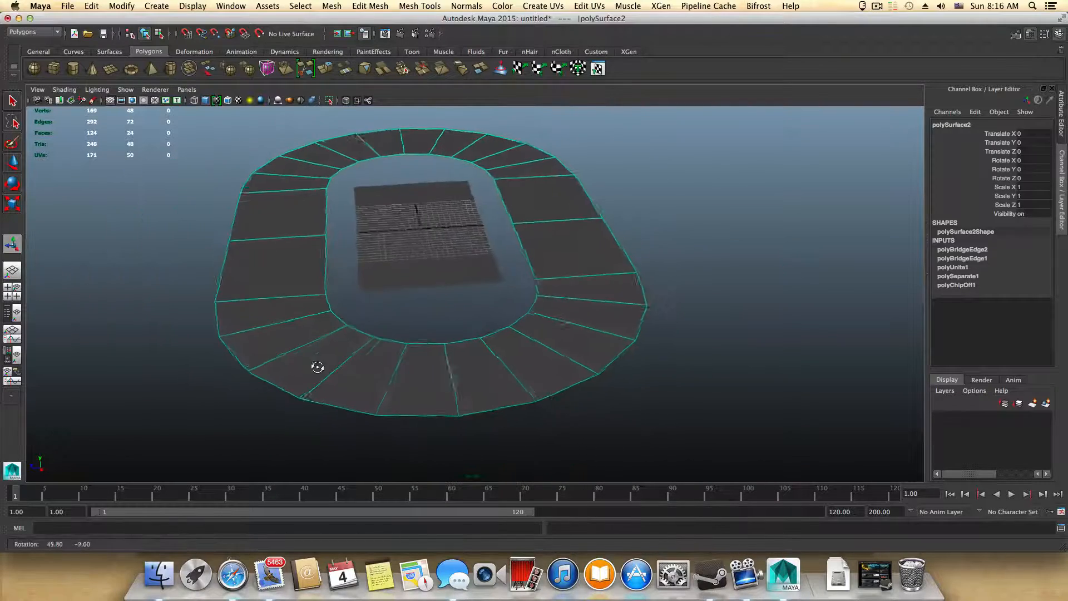
middle_click_drag(312, 365, 398, 387, "alt")
mouse_move(399, 386)
left_mouse_down("alt")
mouse_move(391, 413)
mouse_move(415, 410)
mouse_move(398, 405)
left_mouse_up("alt")
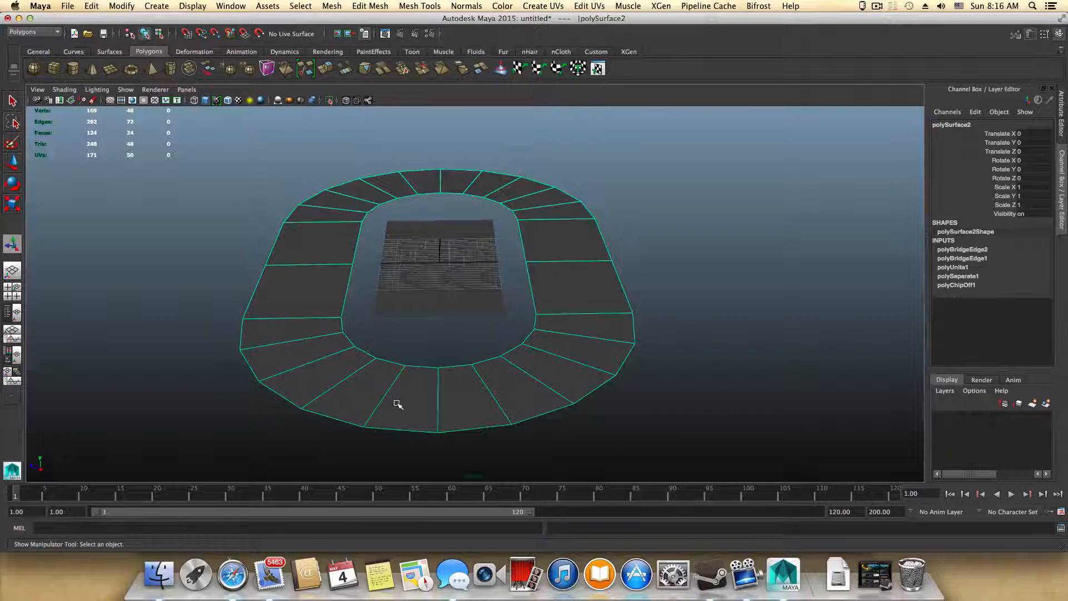
Start a new project in the project settings and name it basketballARENA.
left_click(68, 6)
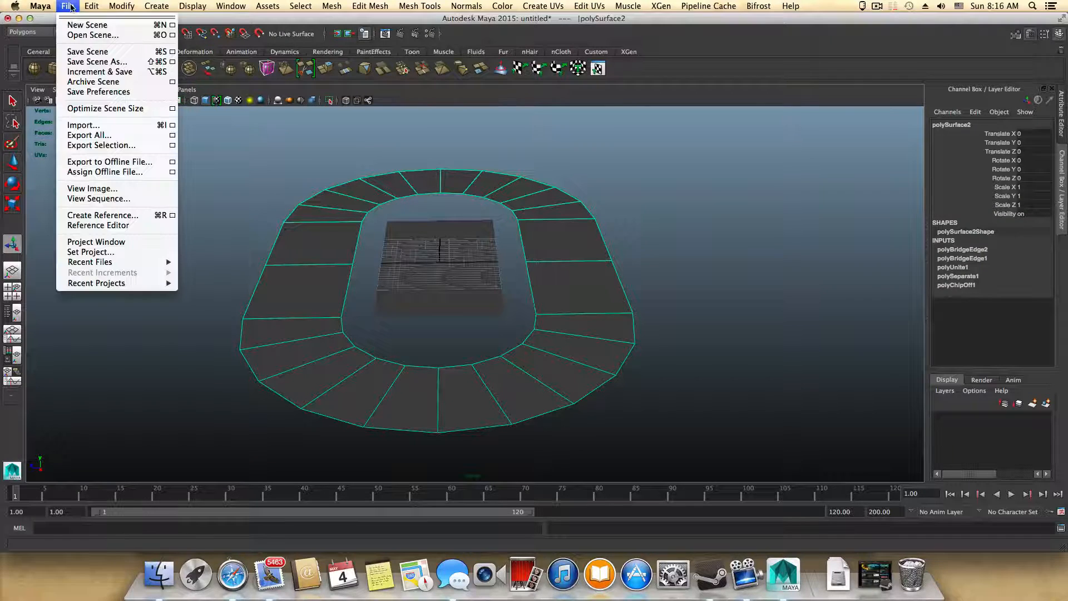
left_click(115, 244)
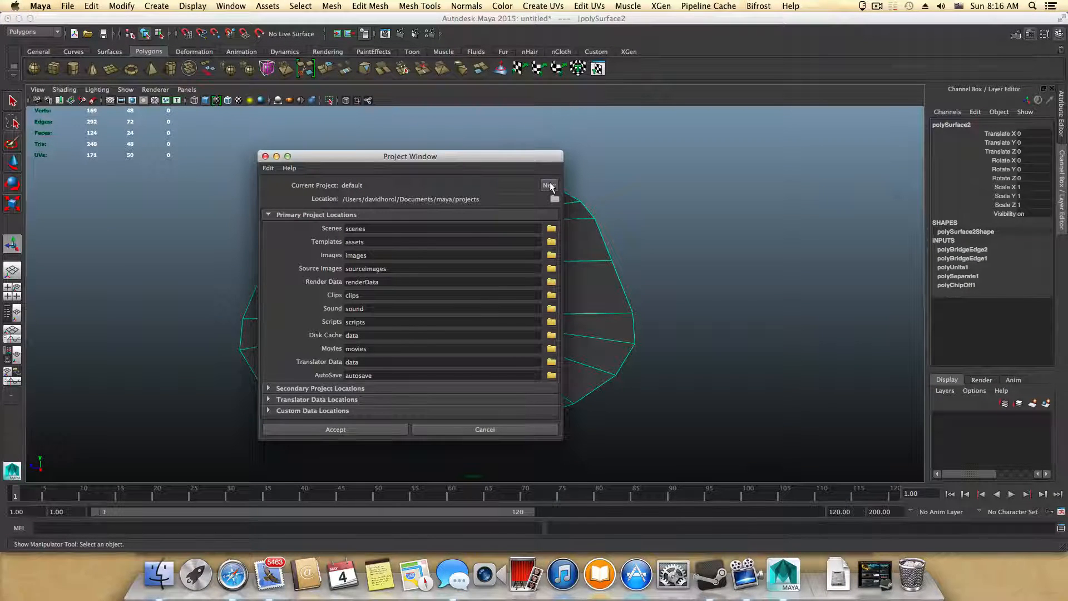
left_click(550, 182)
left_click(396, 185)
double_click(396, 184)
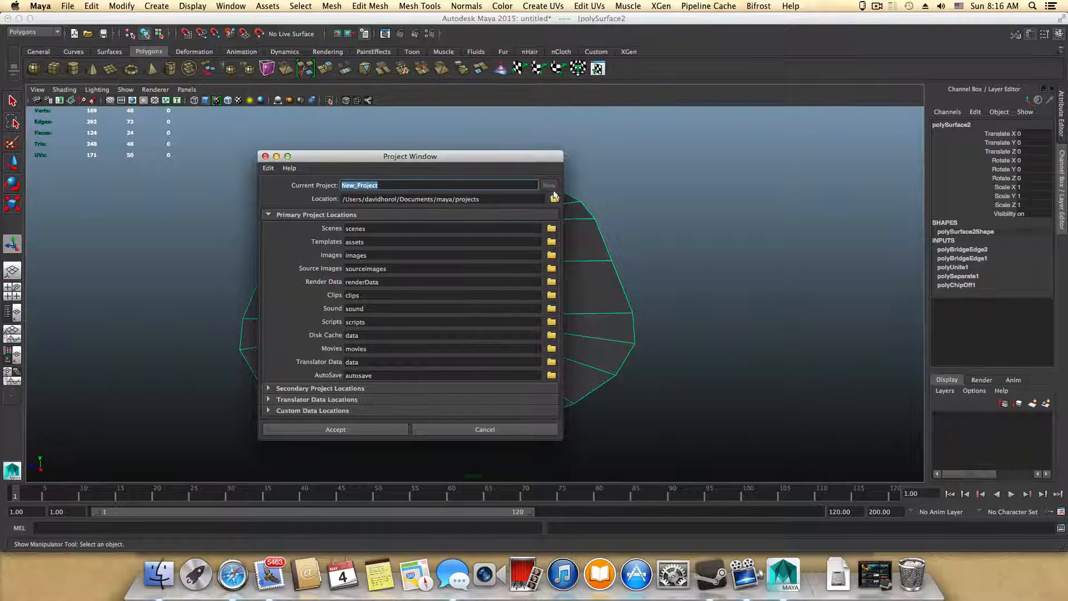
type("basketball")
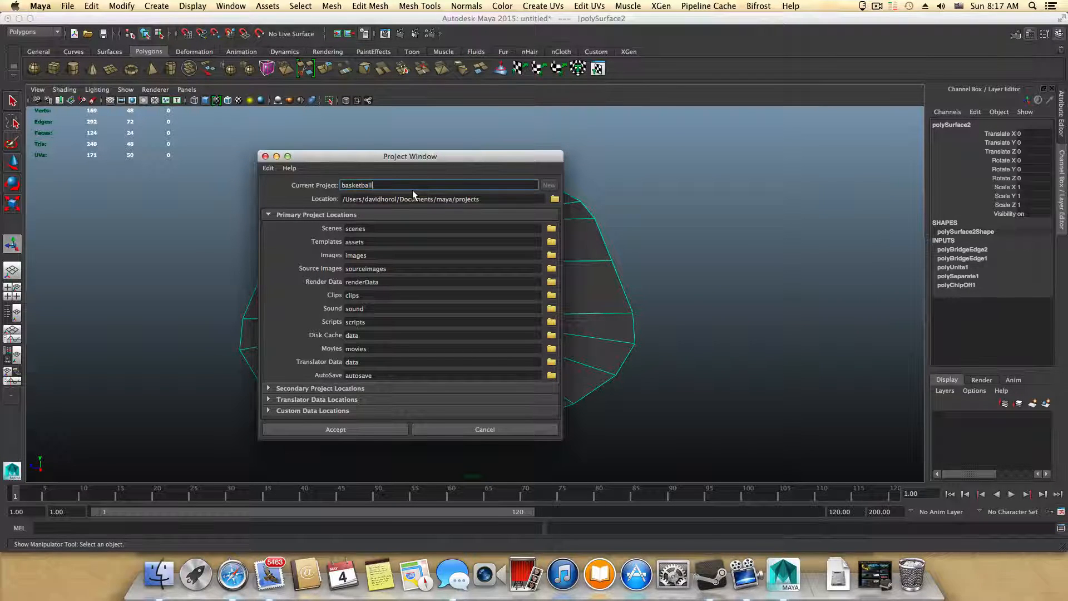
type("ARENA")
Check the new project's storage location and name, keep the default folder locations, and create the project.
left_click_drag(343, 199, 431, 199)
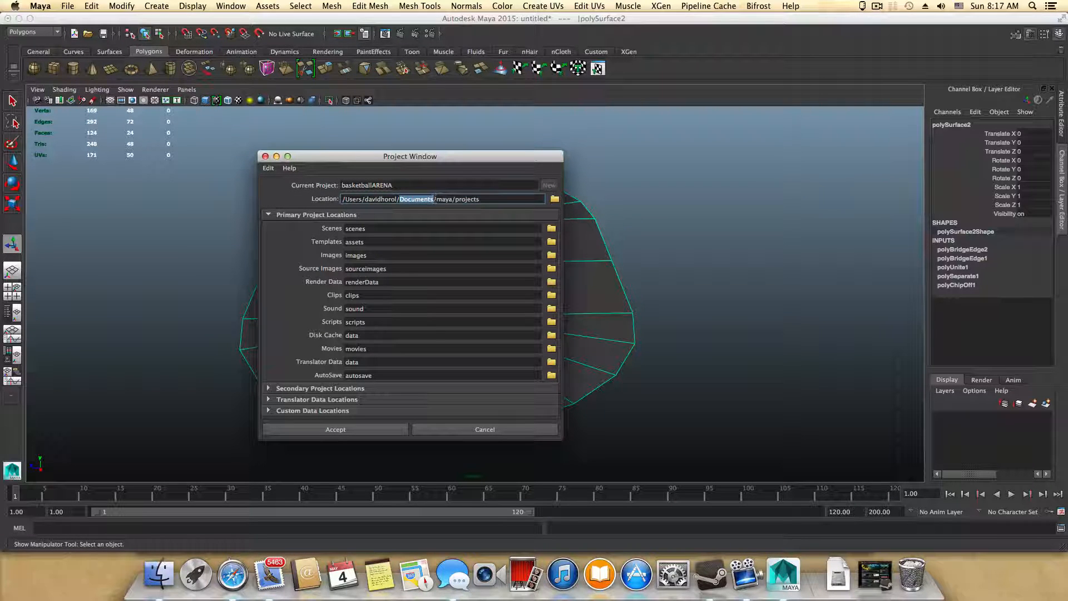
left_click_drag(434, 199, 448, 200)
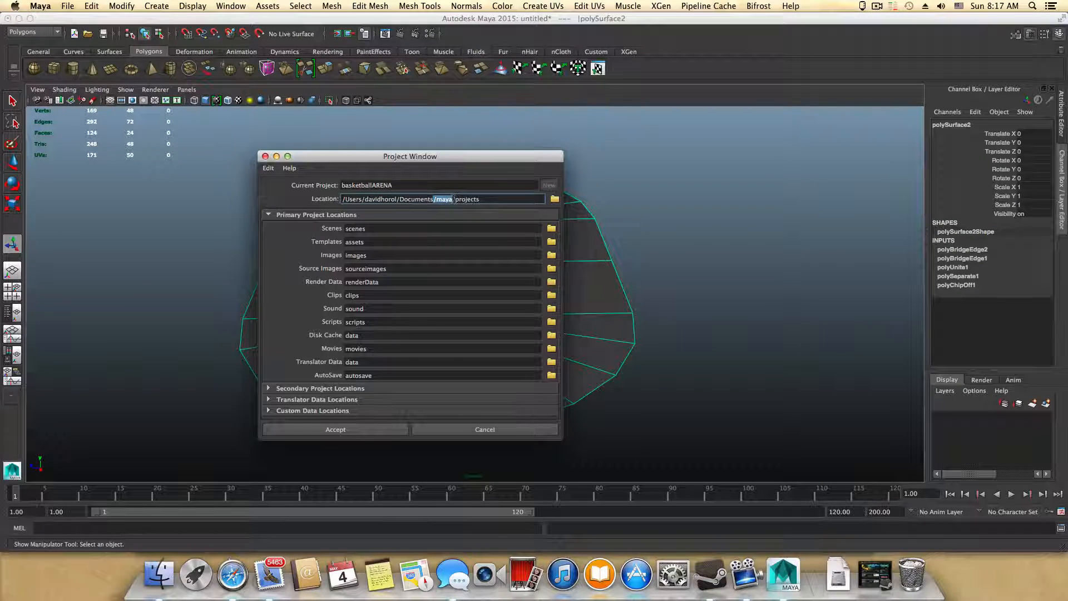
left_click(454, 199)
left_click_drag(454, 199, 480, 200)
left_click(487, 198)
left_click_drag(482, 199, 466, 199)
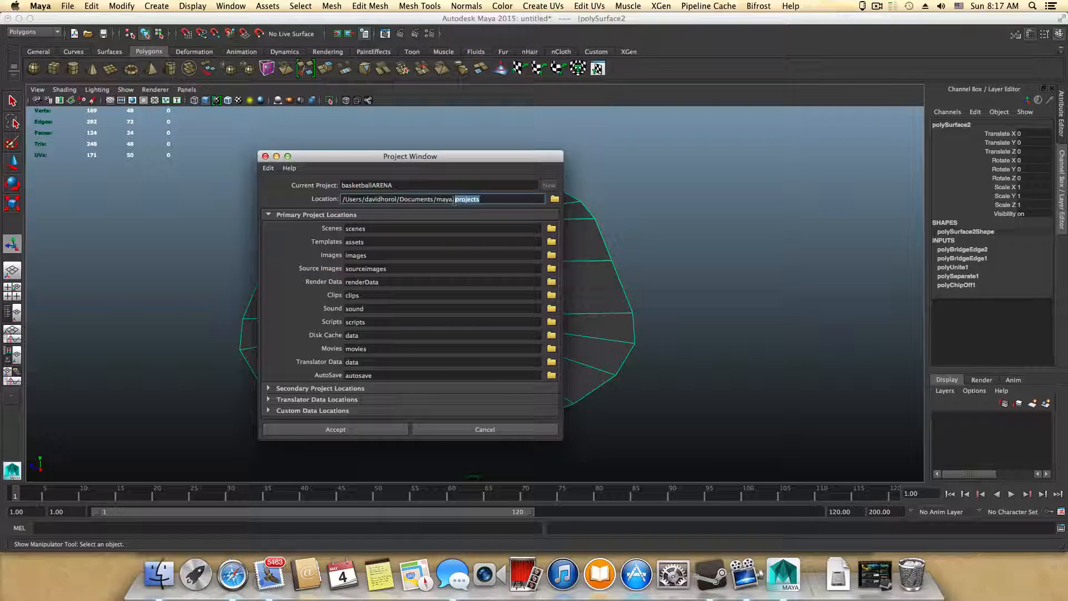
double_click(386, 185)
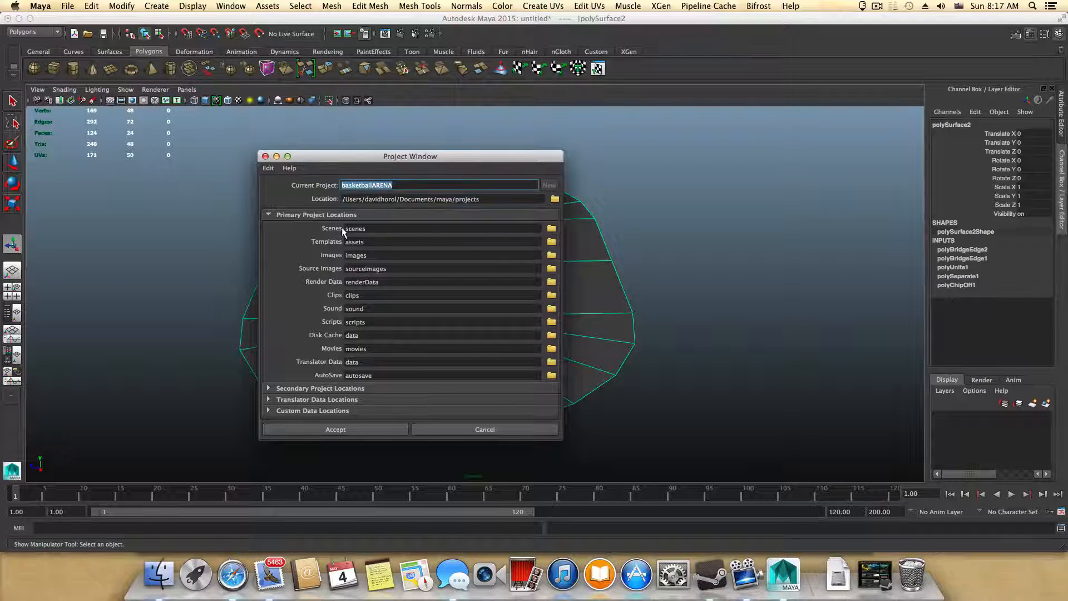
left_click(342, 430)
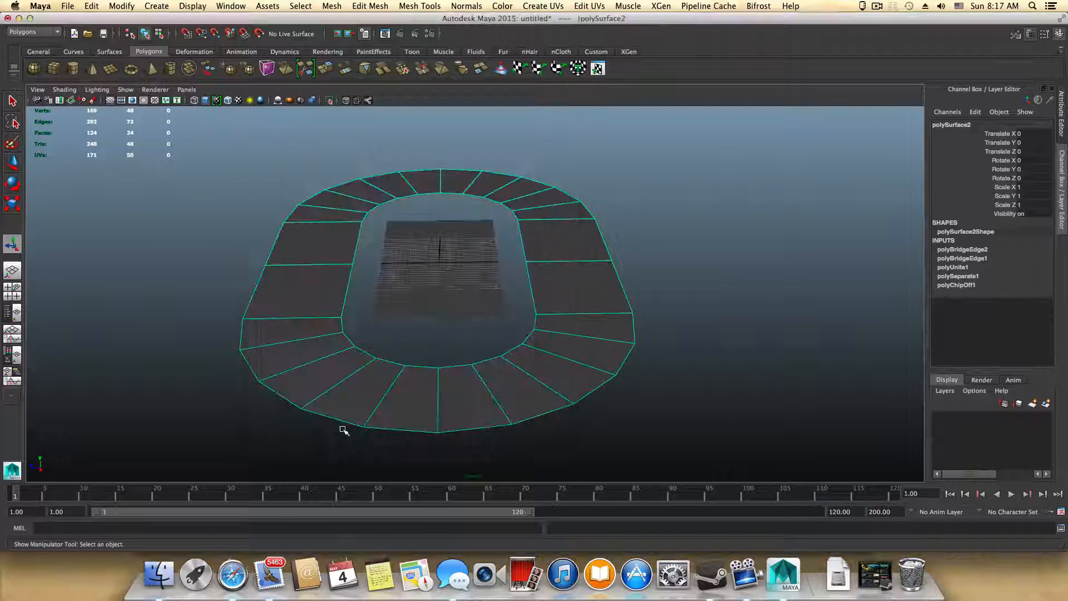
Set the basketballARENA folder as the current project.
left_click(67, 6)
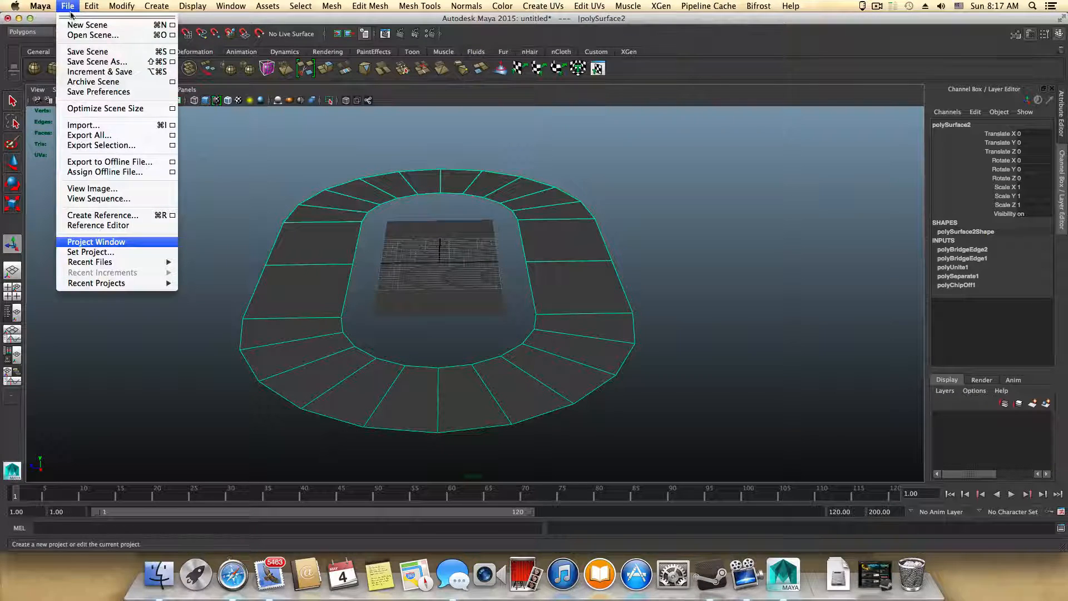
left_click(120, 253)
left_click_drag(322, 139, 386, 124)
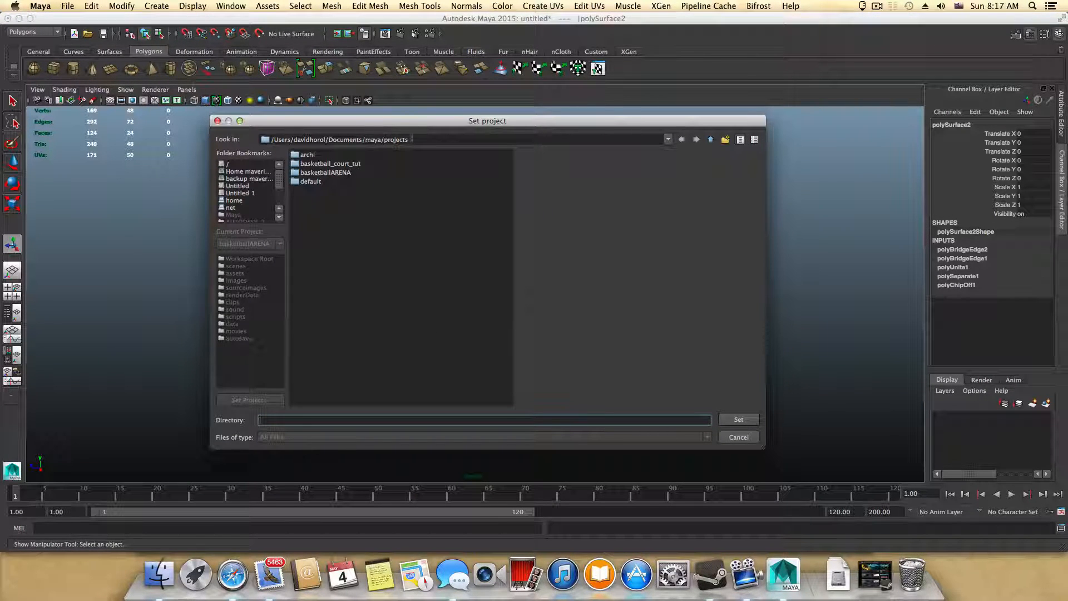
left_click(326, 173)
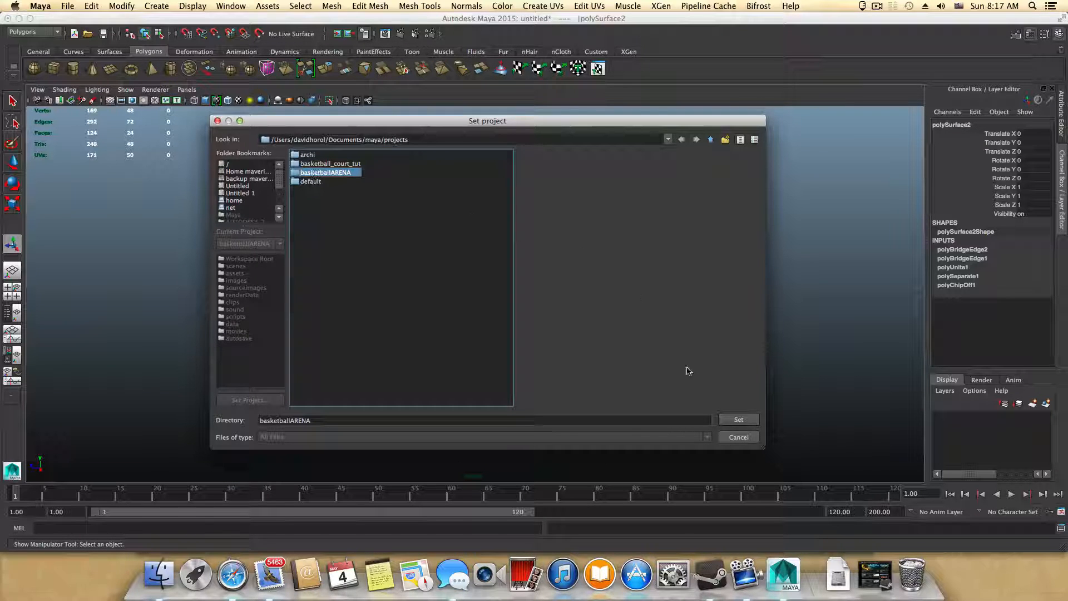
left_click(724, 421)
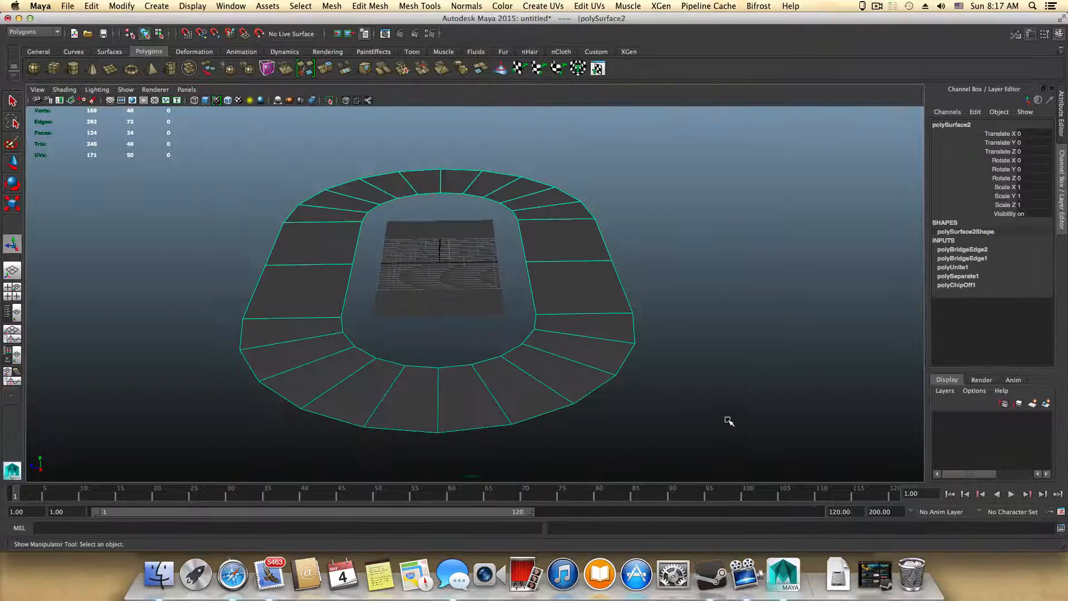
Save the scene as tut1 in Maya Binary format in the basketballARENA project's scenes folder, checking the folder path first.
left_click(66, 5)
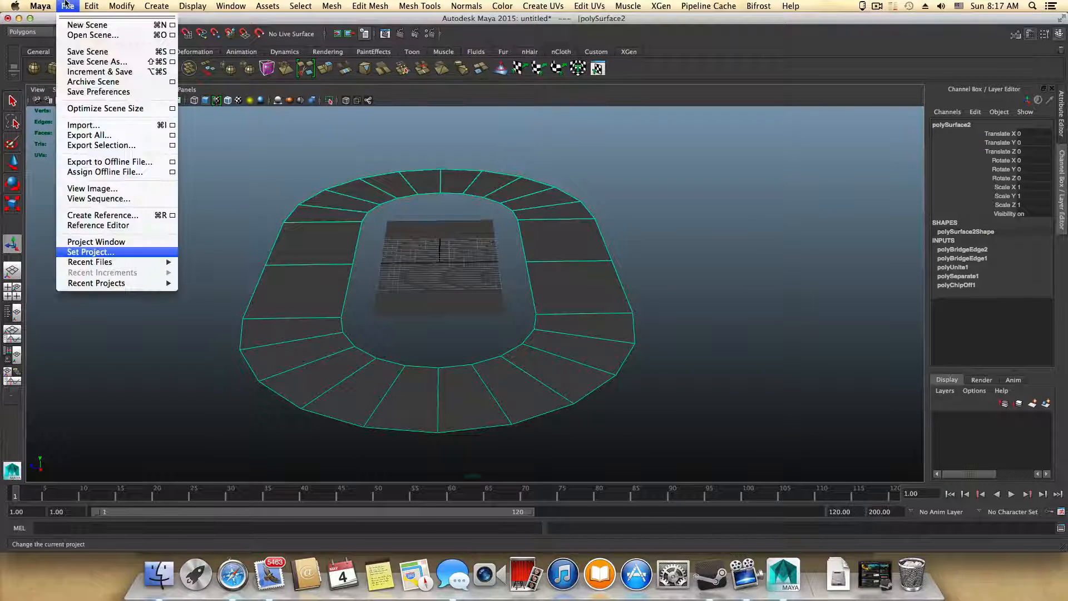
left_click(91, 65)
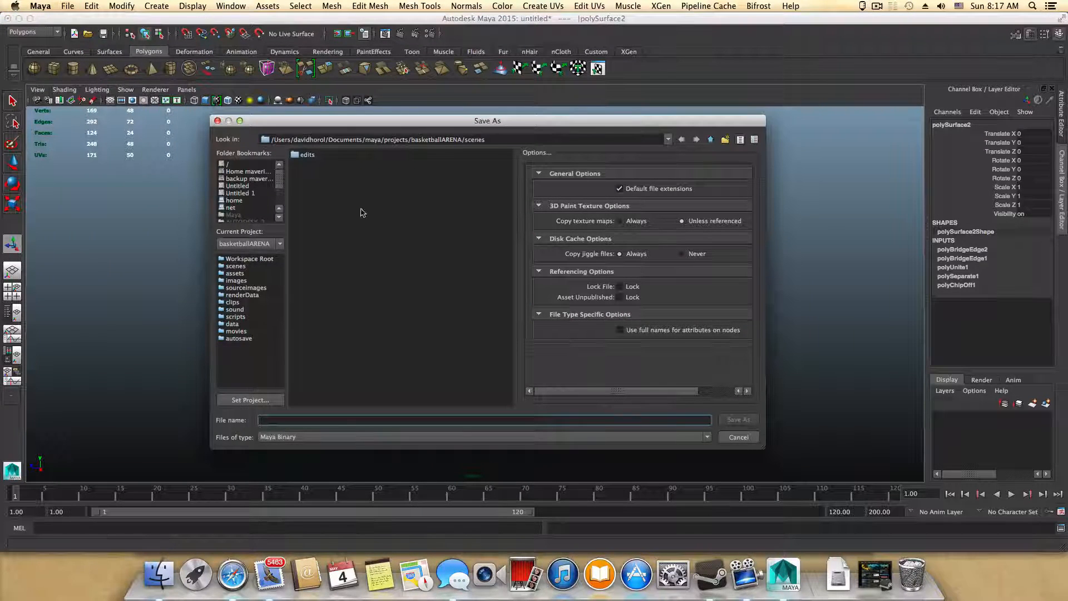
left_click(361, 419)
type("tut1")
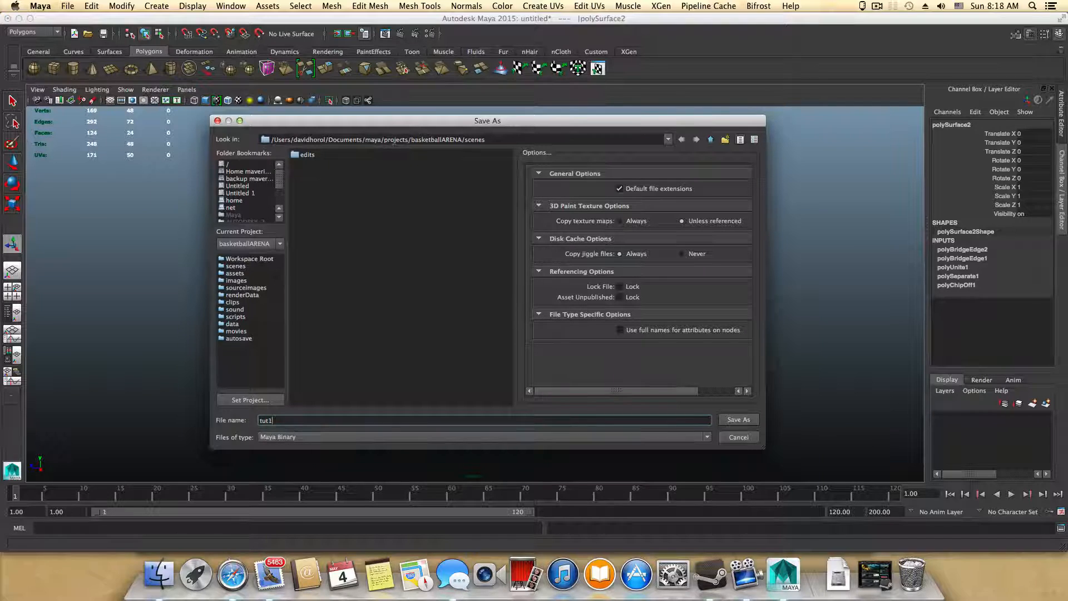
left_click(384, 138)
left_click_drag(414, 139, 501, 138)
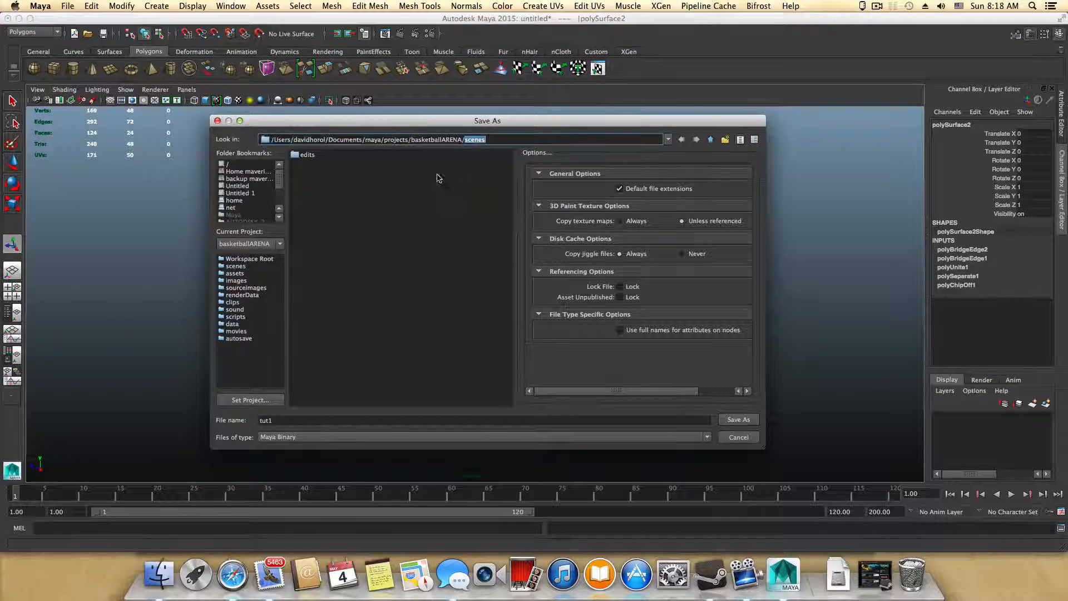
left_click_drag(502, 124, 470, 122)
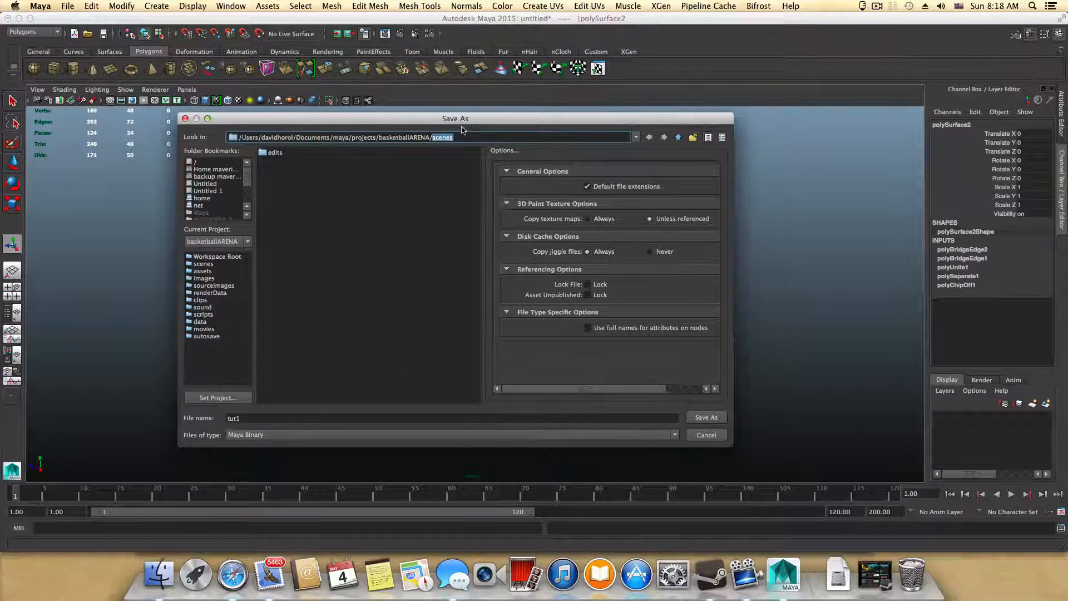
left_click(707, 419)
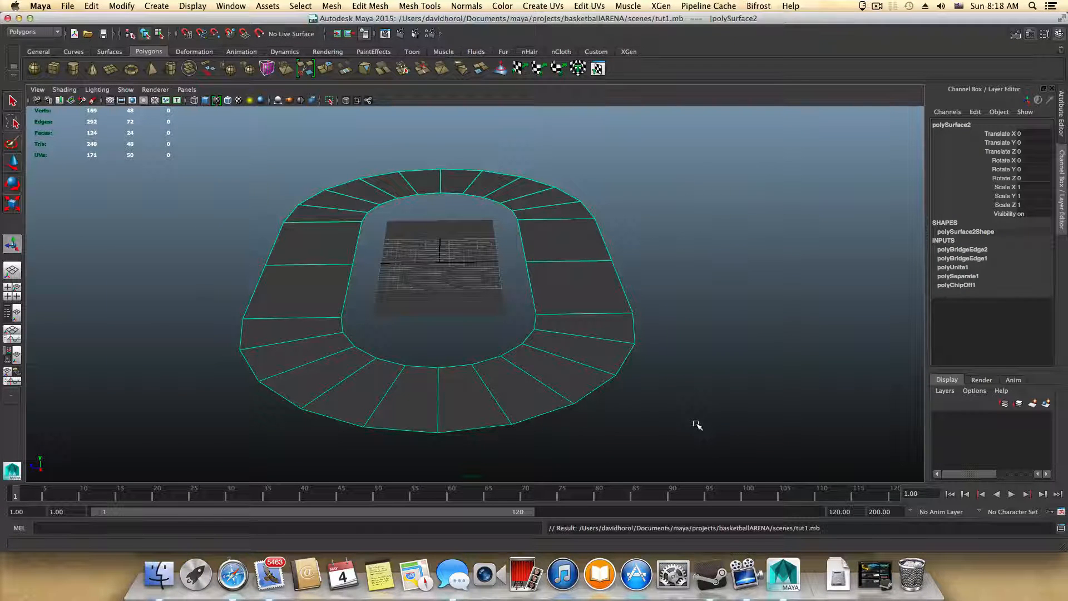